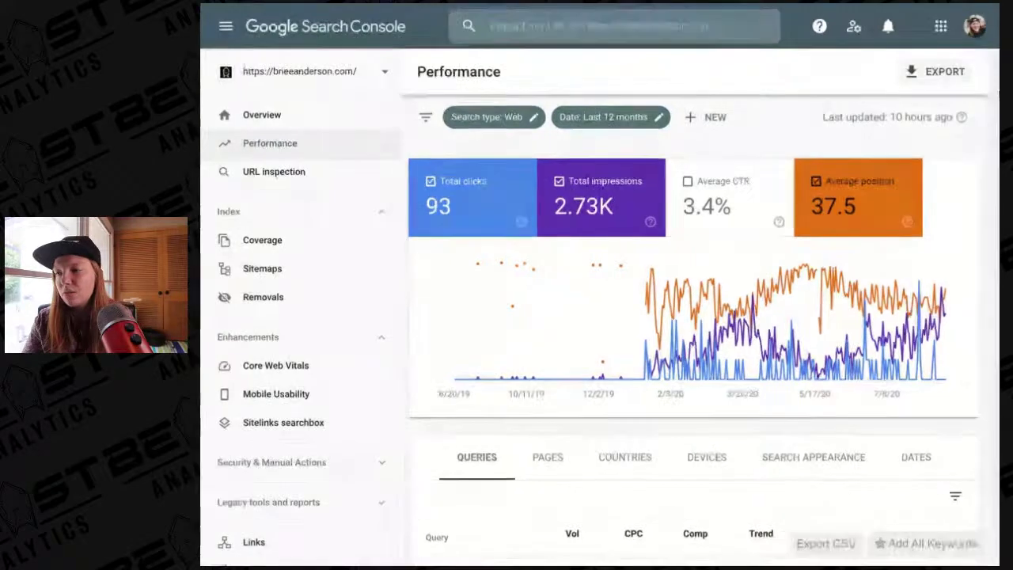
mouse_move(651, 347)
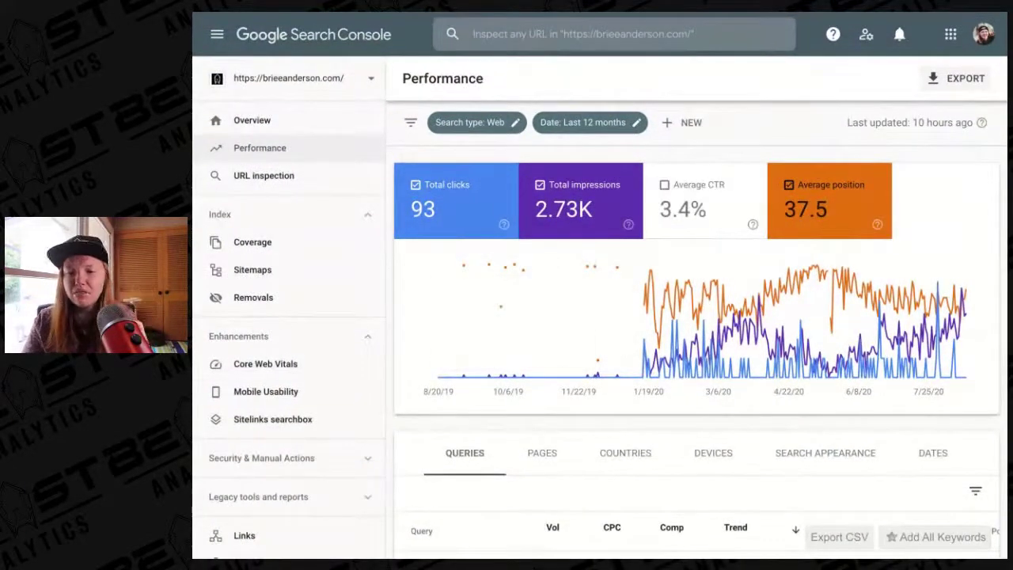
scroll(723, 413, "down", 2)
scroll(723, 413, "up", 2)
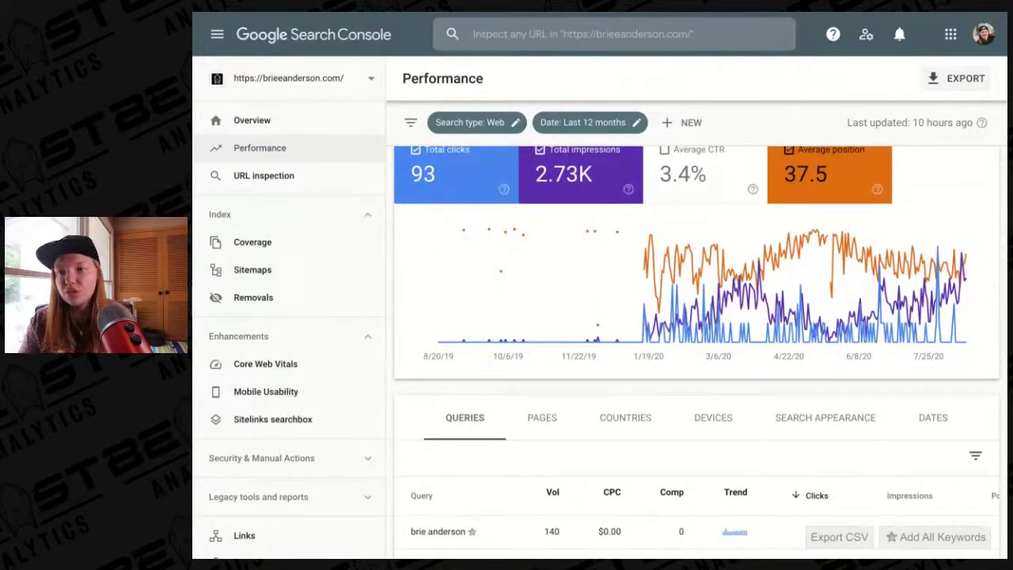
scroll(723, 413, "up", 1)
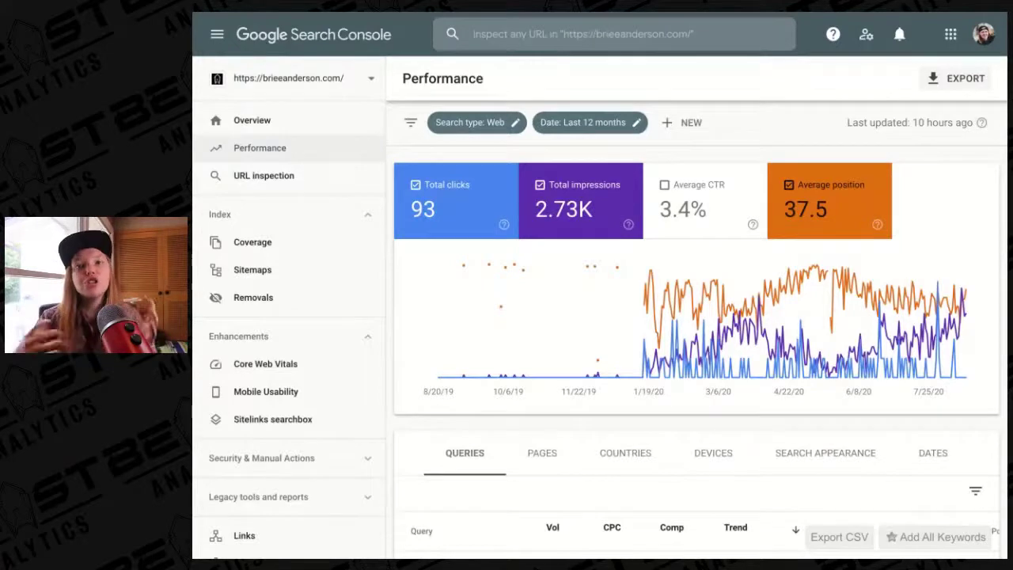
scroll(696, 356, "down", 3)
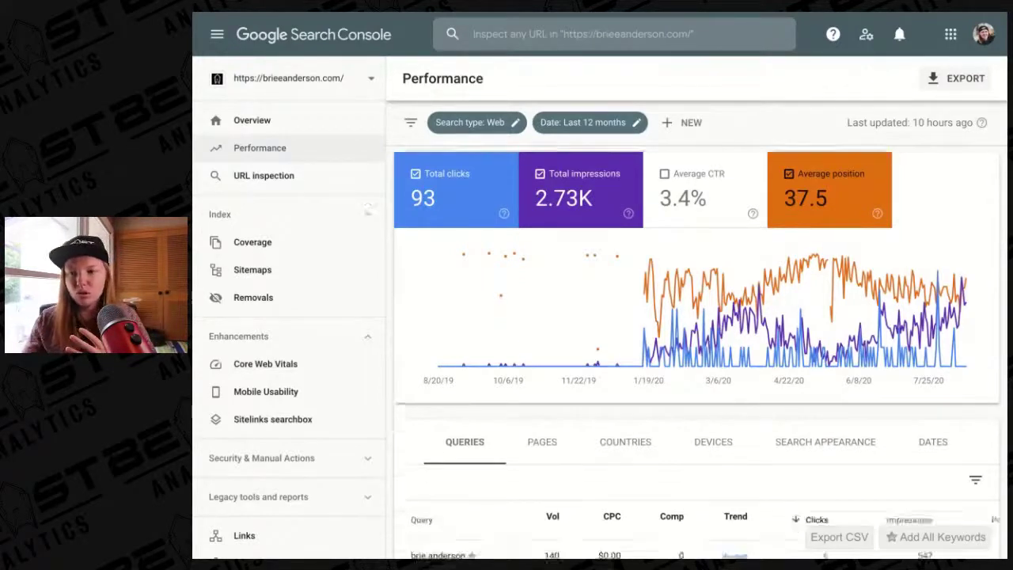
scroll(696, 356, "up", 3)
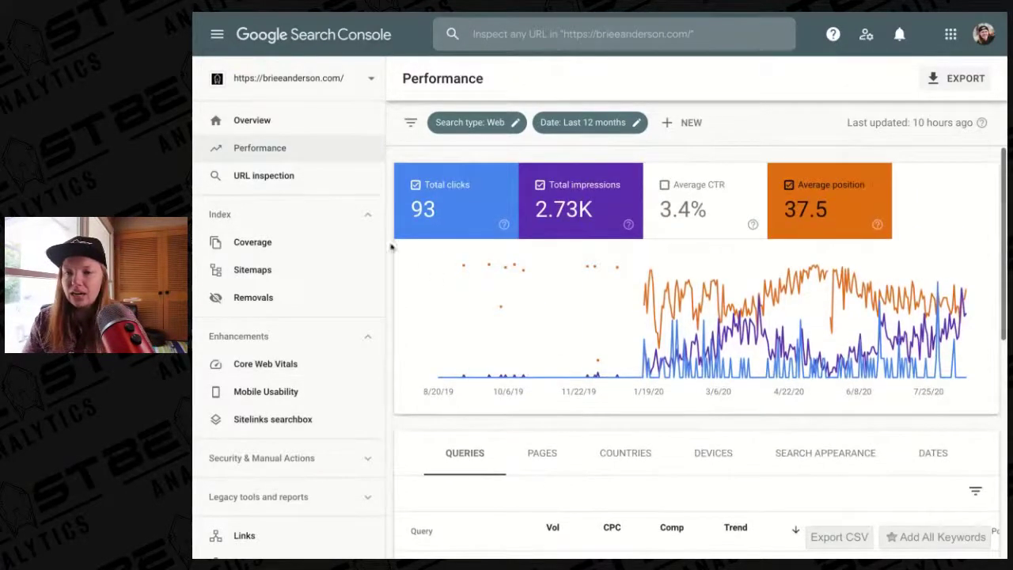
Open the property's Overview page and examine its Performance, Coverage and Enhancements summaries
left_click(332, 125)
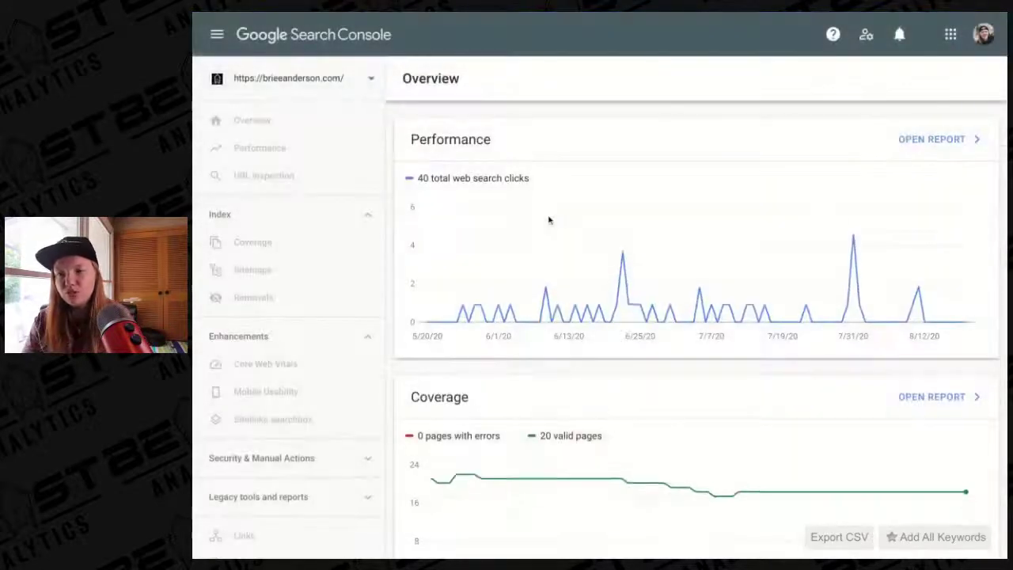
scroll(507, 301, "down", 2)
scroll(414, 306, "up", 2)
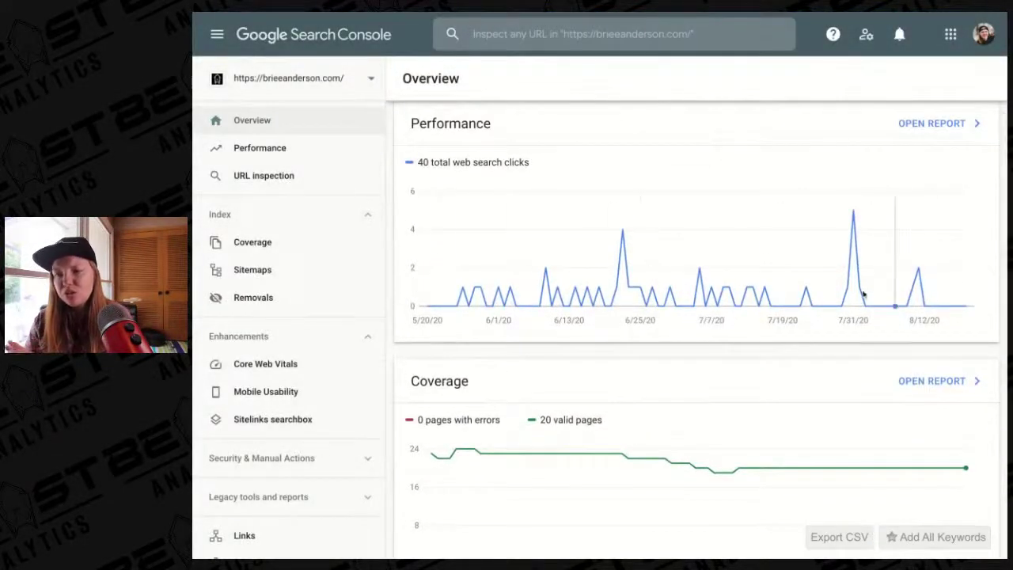
scroll(486, 268, "down", 1)
scroll(487, 267, "down", 2)
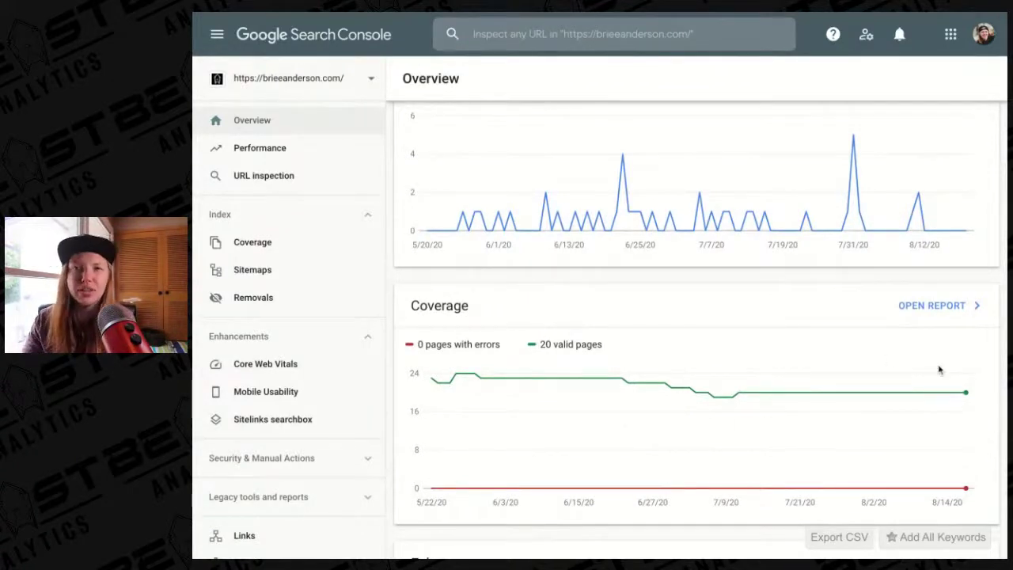
scroll(939, 364, "down", 3)
scroll(939, 360, "up", 2)
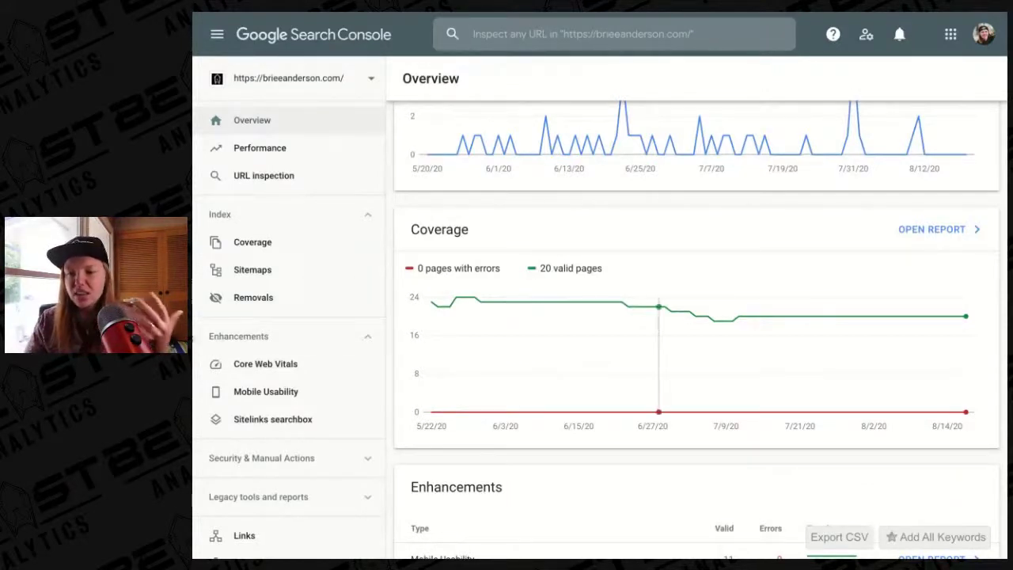
mouse_move(659, 313)
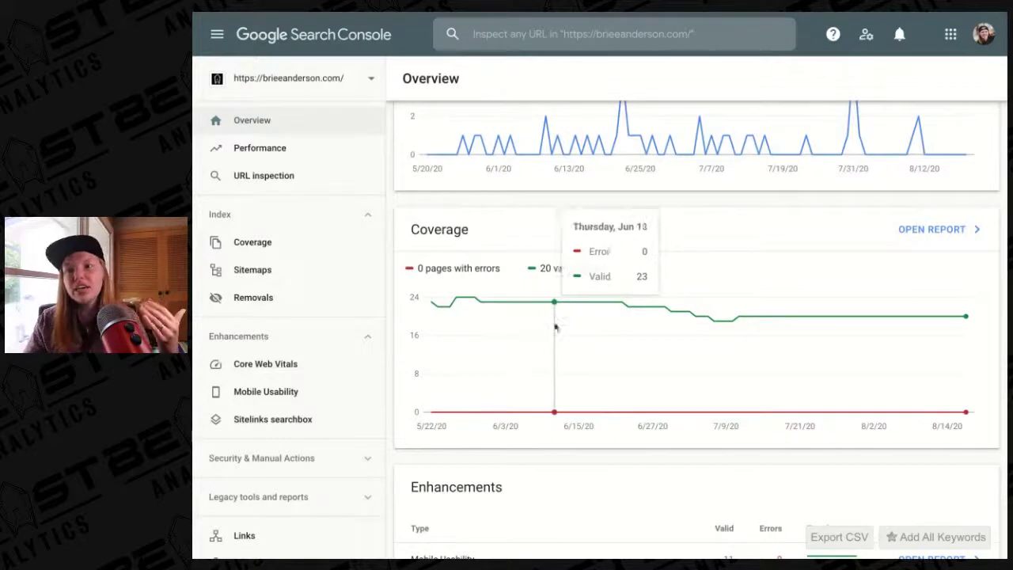
scroll(555, 332, "down", 1)
scroll(481, 384, "down", 1)
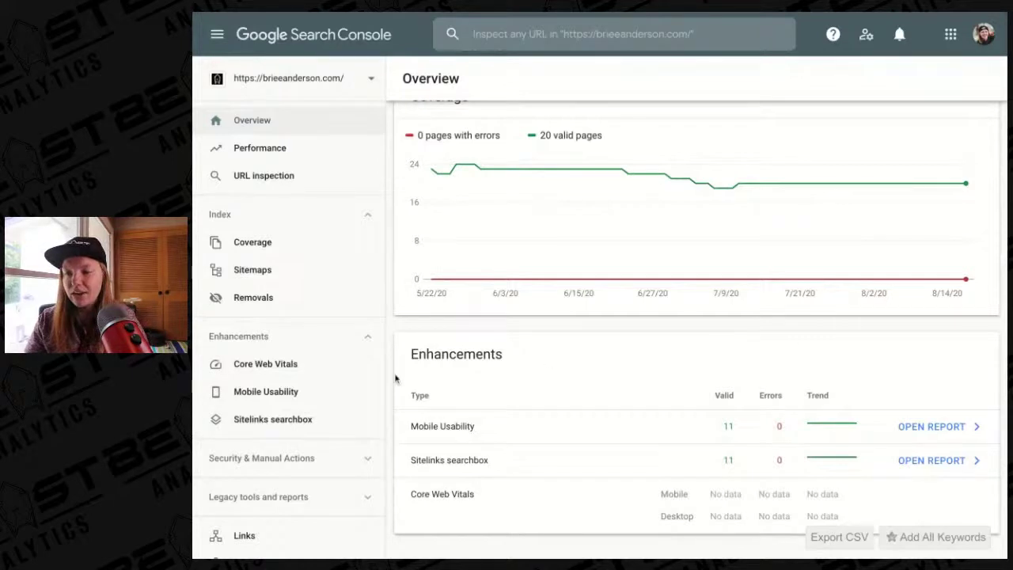
scroll(610, 321, "up", 1)
scroll(610, 322, "up", 4)
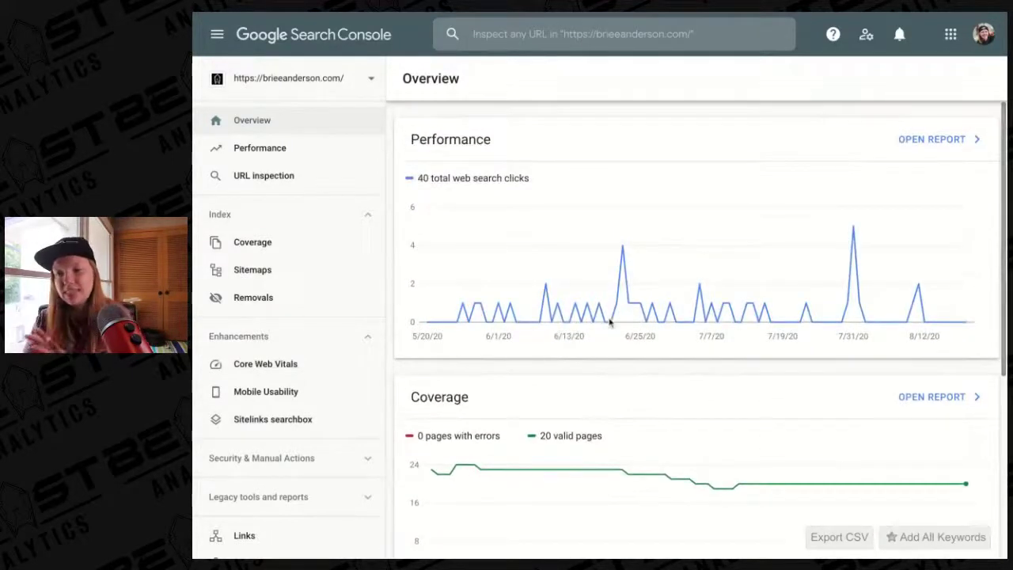
Open the Performance report and examine the clicks and impressions chart for the last 3 months
left_click(341, 162)
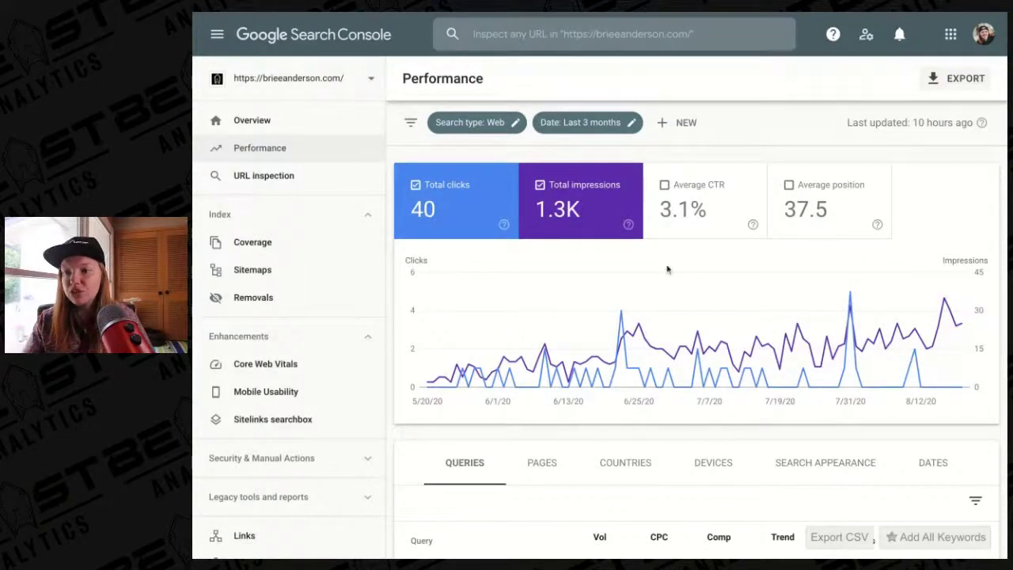
scroll(592, 429, "down", 1)
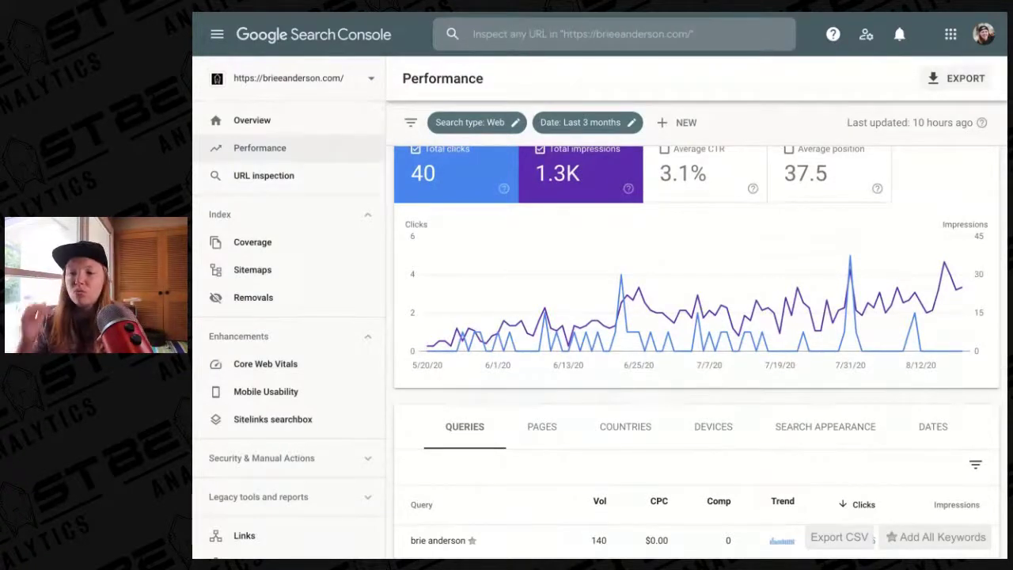
scroll(591, 429, "up", 1)
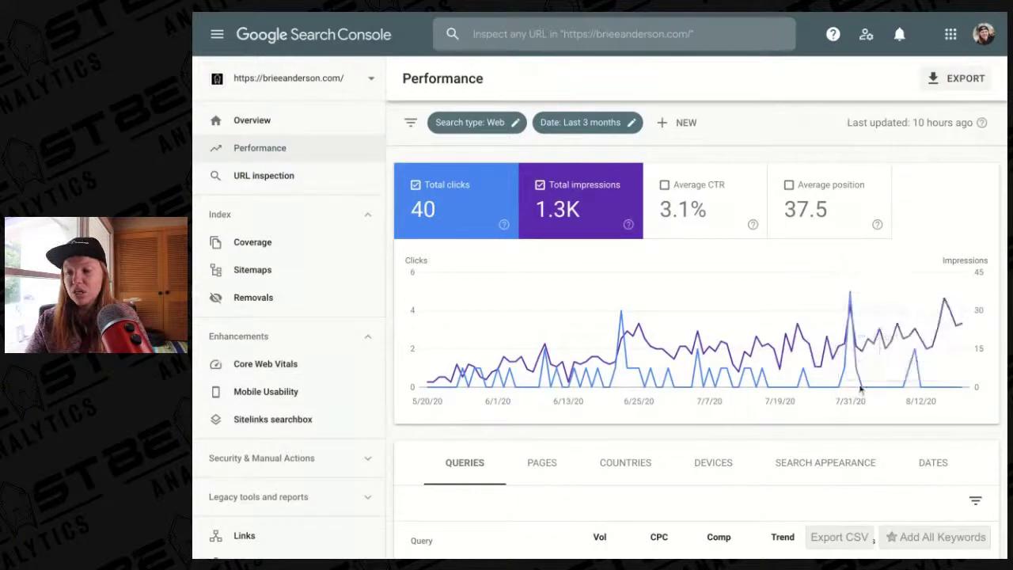
Examine the search queries table, comparing volume, CPC, competition, trend, clicks and impressions for each query
scroll(835, 409, "down", 2)
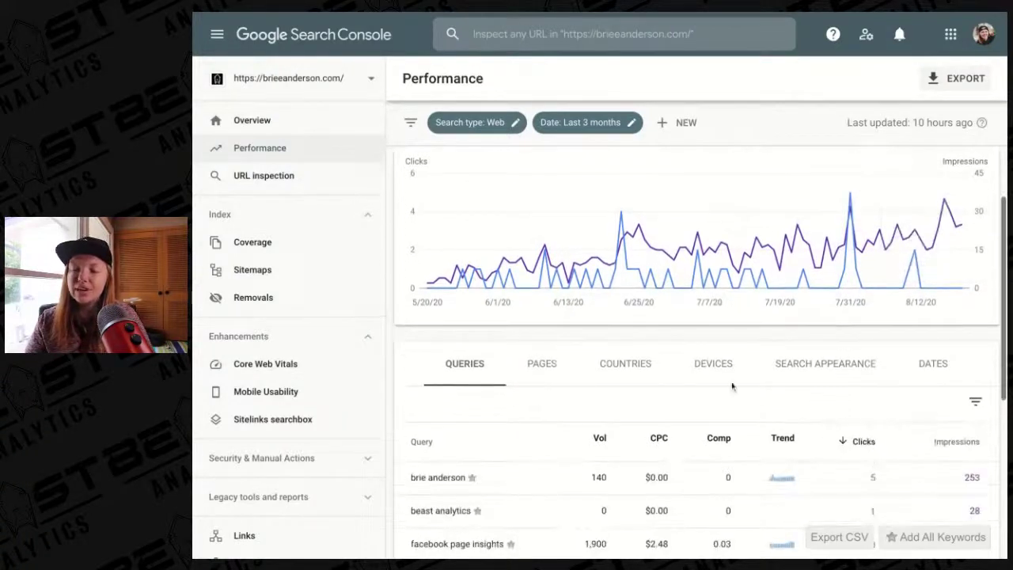
scroll(447, 444, "down", 3)
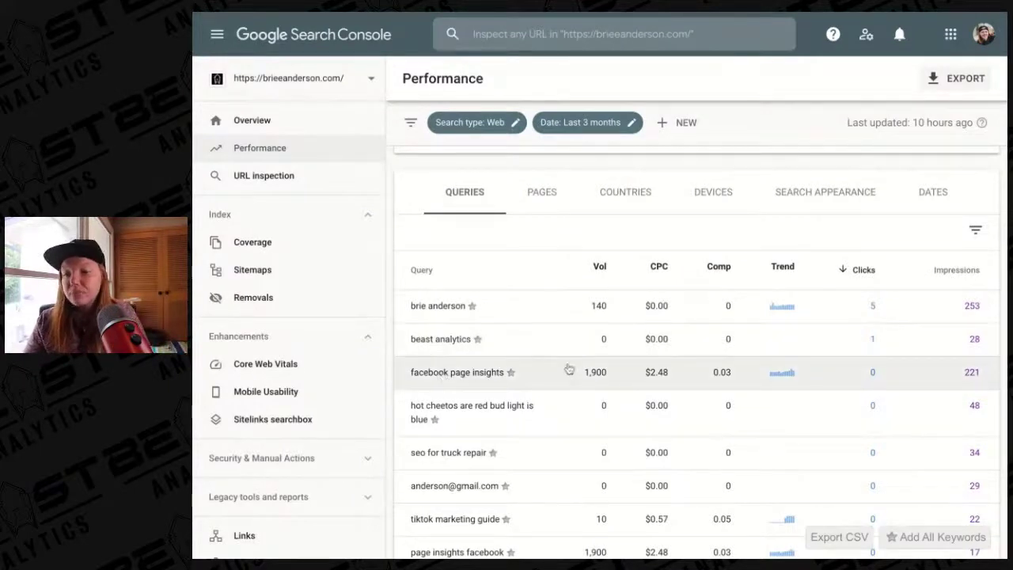
scroll(550, 405, "down", 1)
scroll(548, 402, "down", 2)
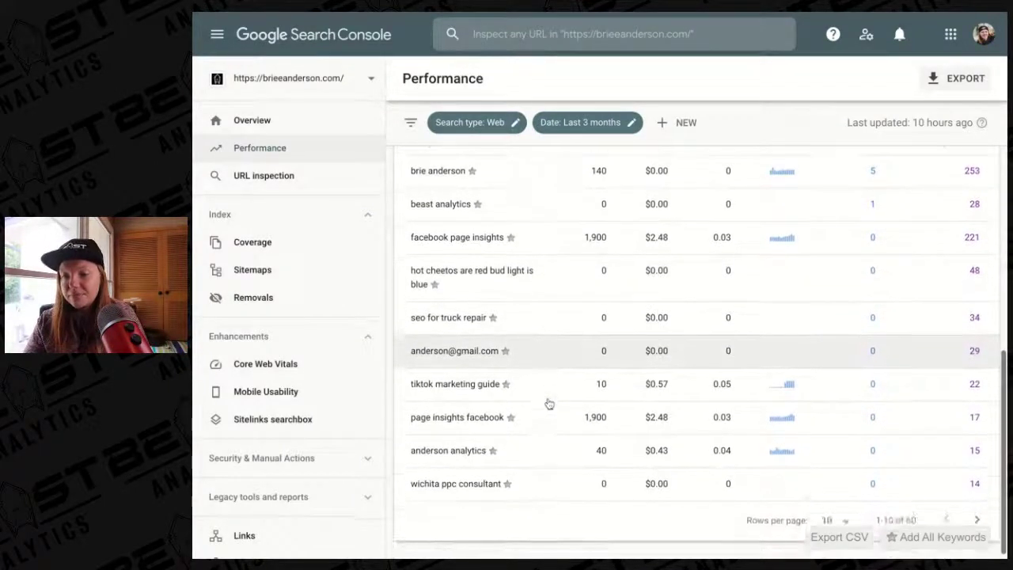
scroll(502, 256, "up", 1)
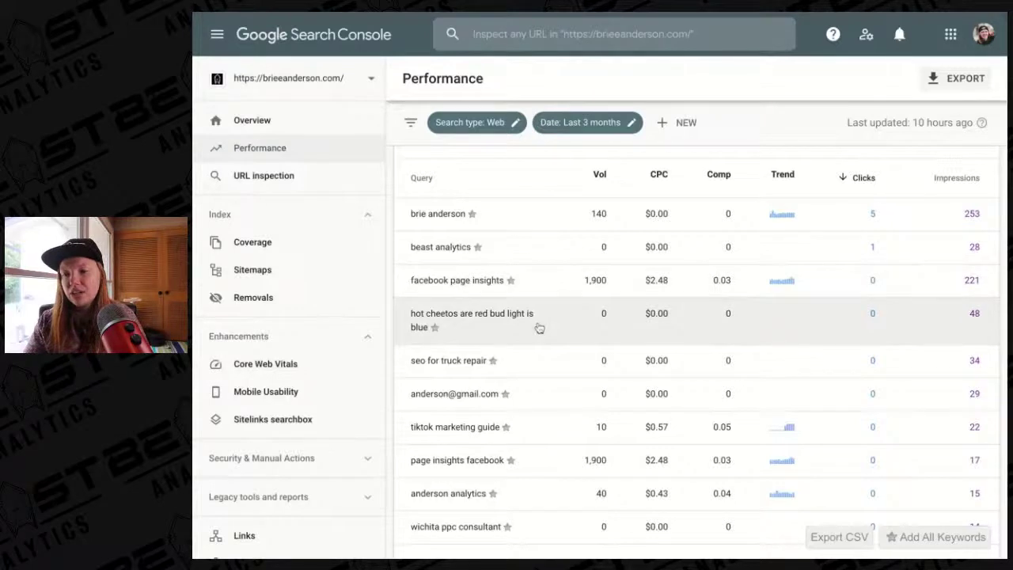
scroll(538, 328, "down", 1)
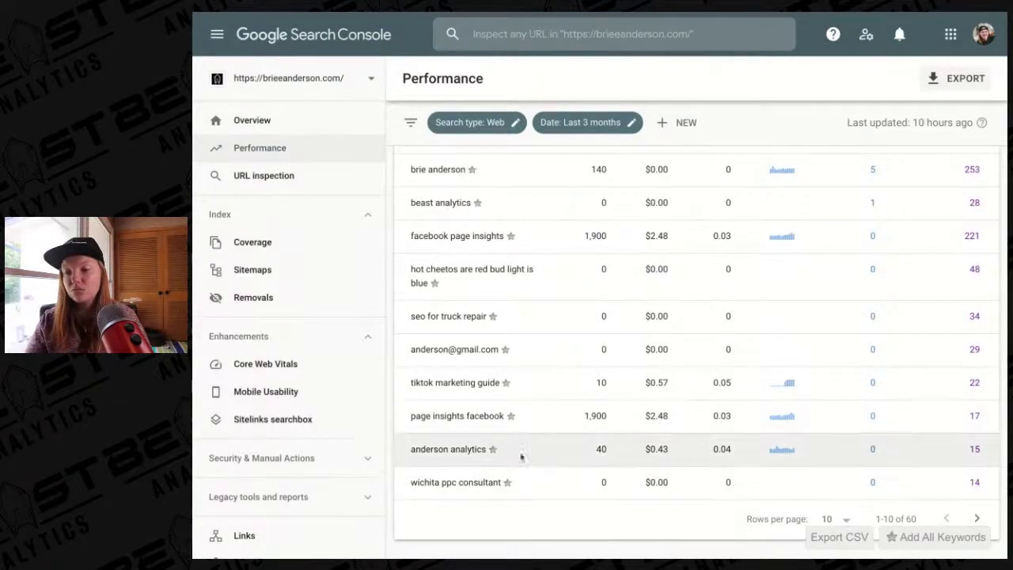
scroll(554, 238, "up", 2)
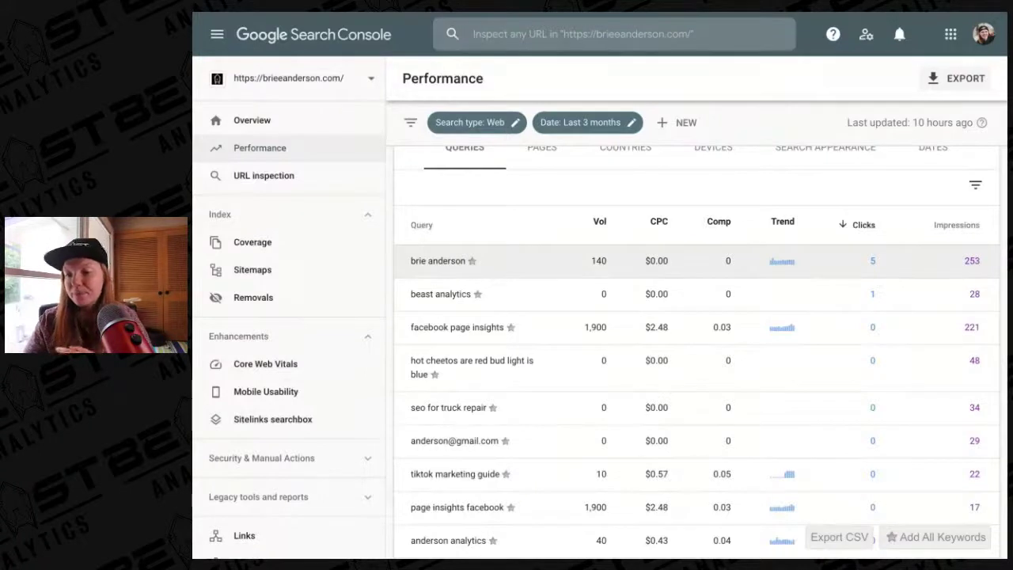
scroll(597, 286, "down", 1)
scroll(598, 287, "up", 2)
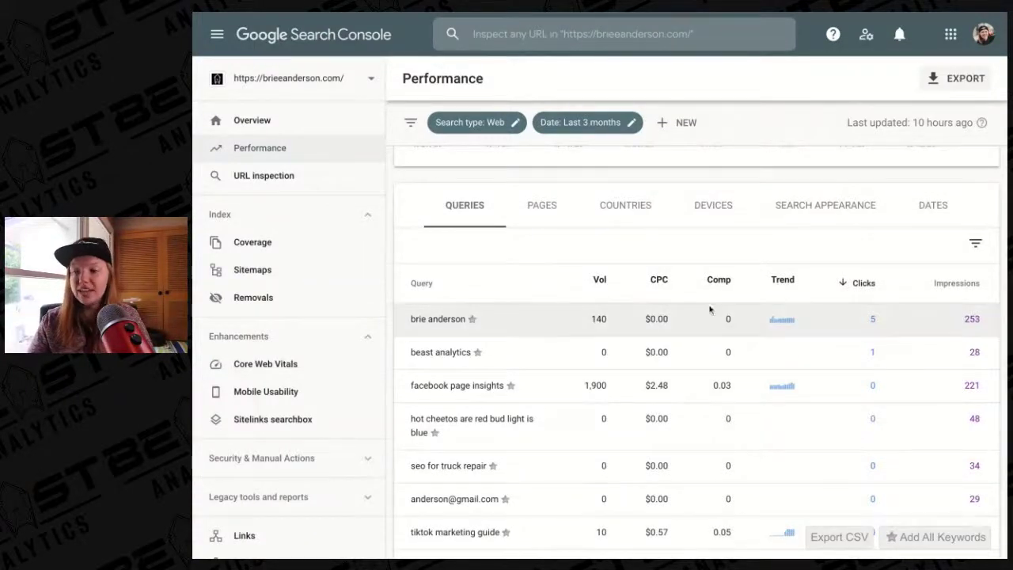
scroll(729, 333, "down", 2)
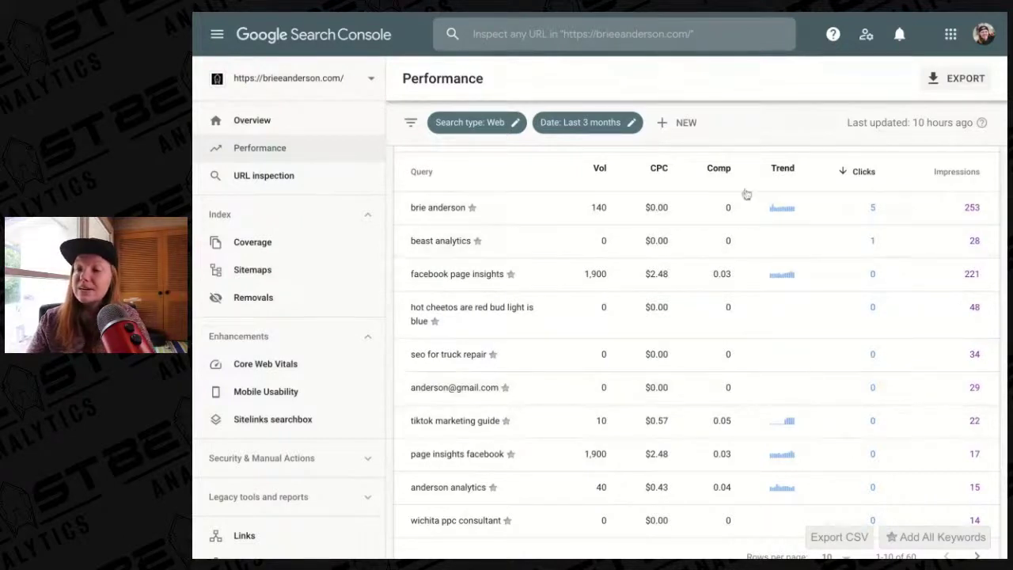
scroll(730, 547, "down", 1)
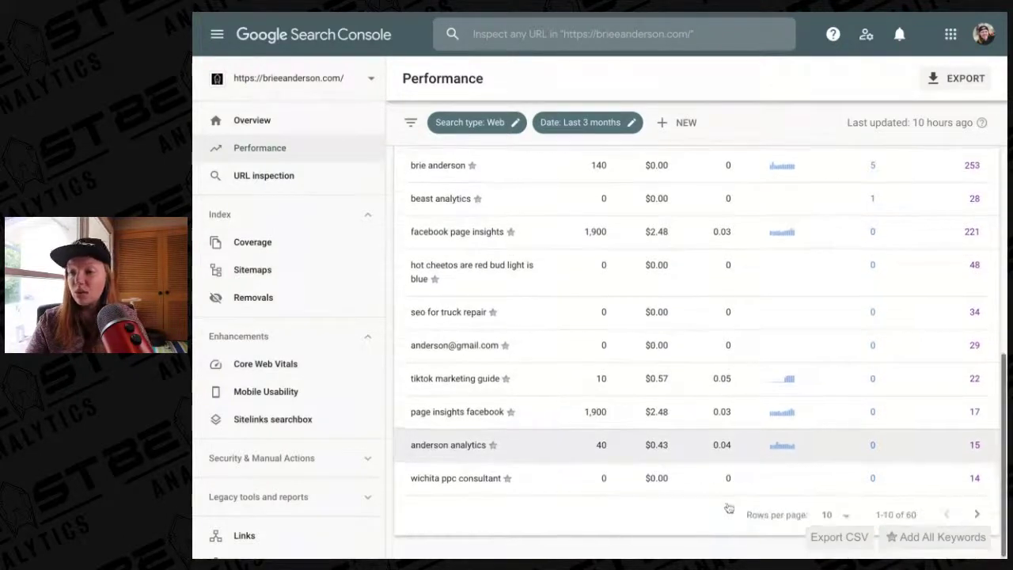
scroll(719, 336, "up", 2)
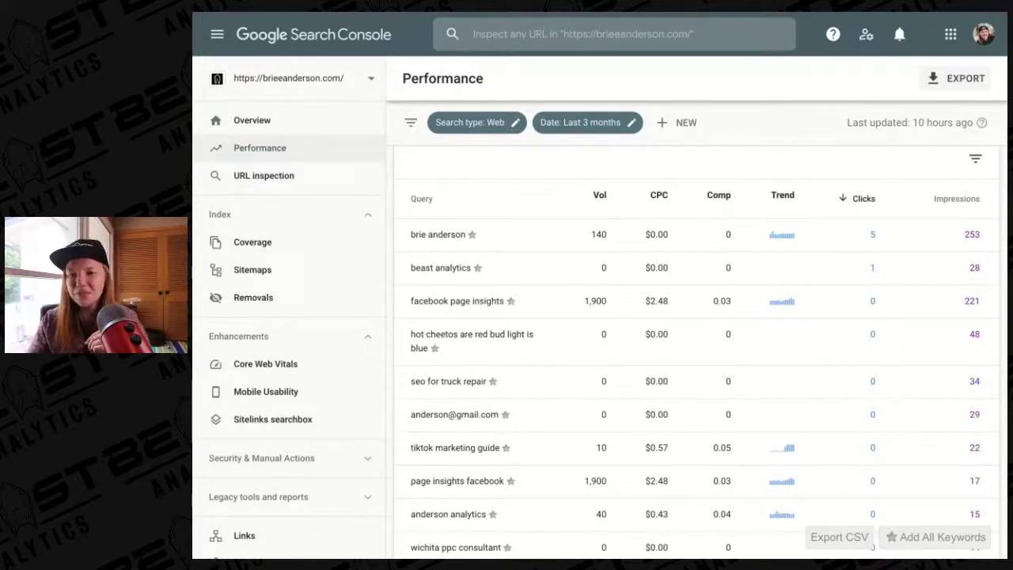
scroll(737, 393, "down", 1)
scroll(734, 391, "up", 1)
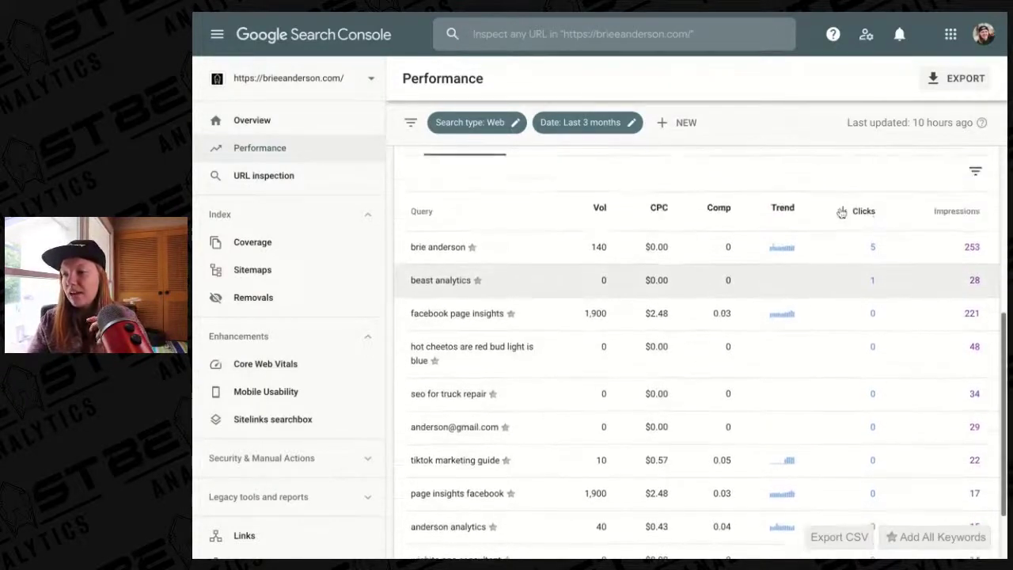
Filter the Performance report to the first query in the table, view its chart, and remove the query filter
left_click(792, 251)
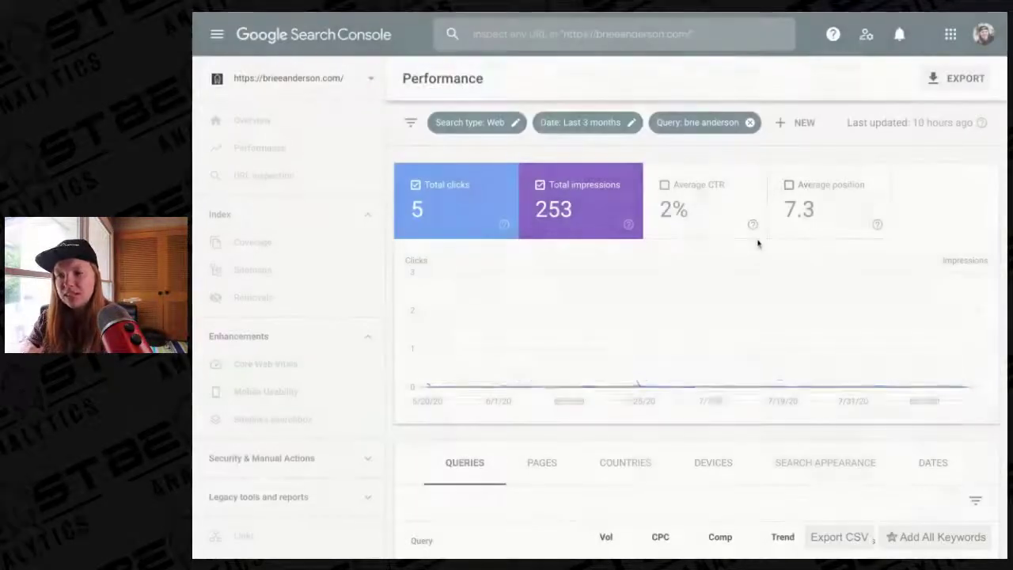
scroll(683, 339, "down", 1)
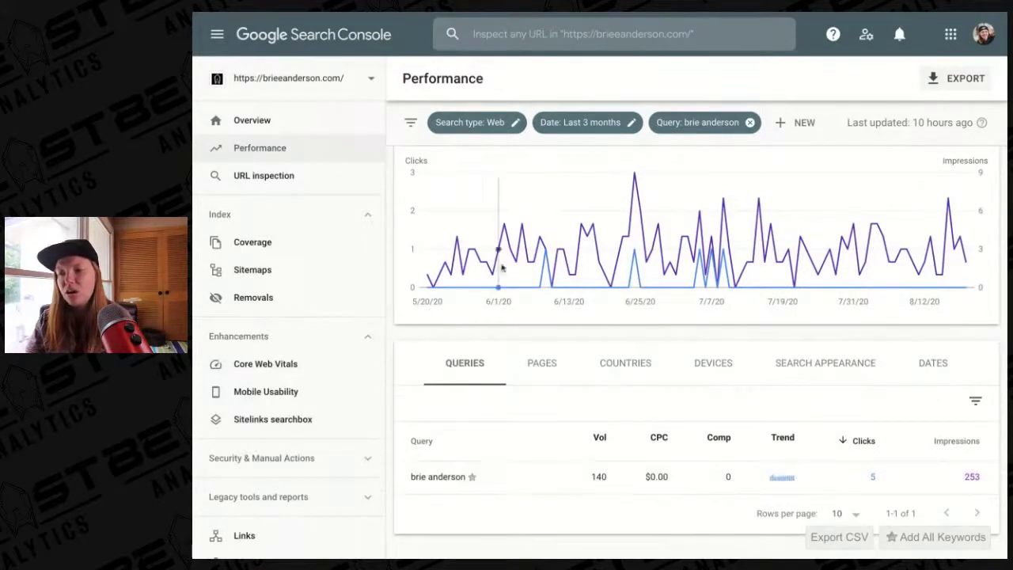
left_click(750, 122)
scroll(694, 396, "down", 3)
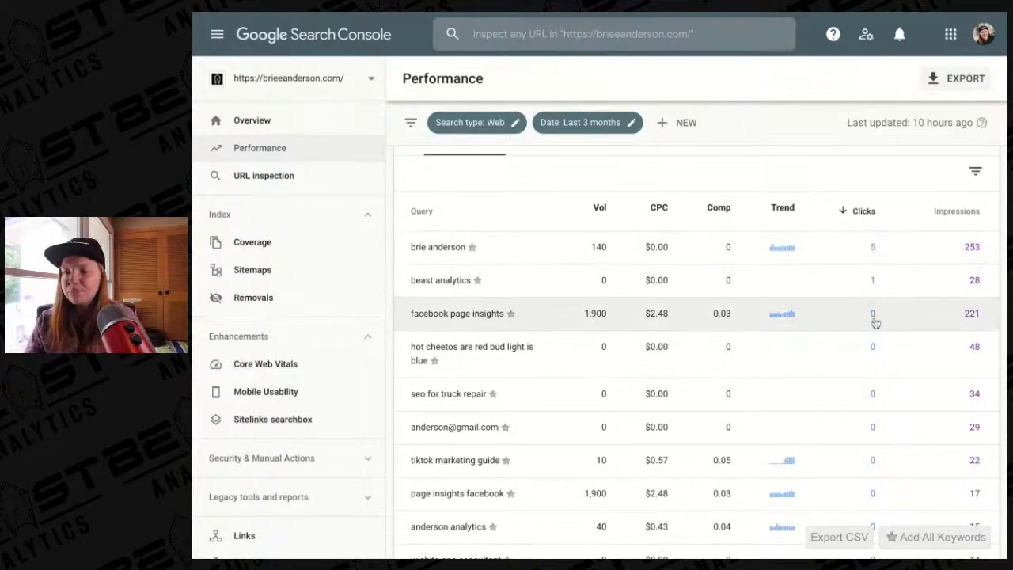
Add the Average CTR metric to the Performance chart and the queries table
scroll(874, 323, "up", 4)
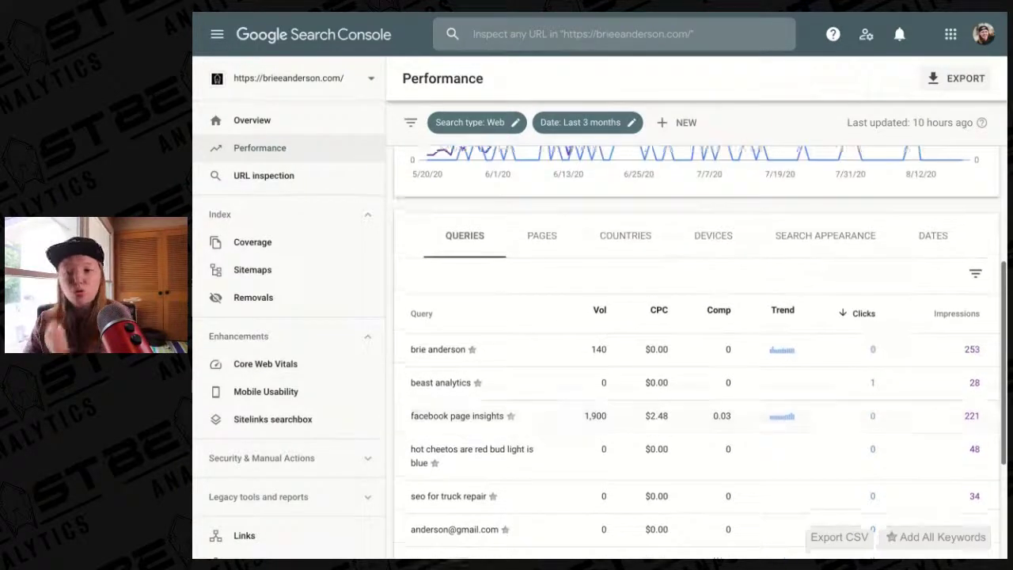
scroll(942, 333, "down", 3)
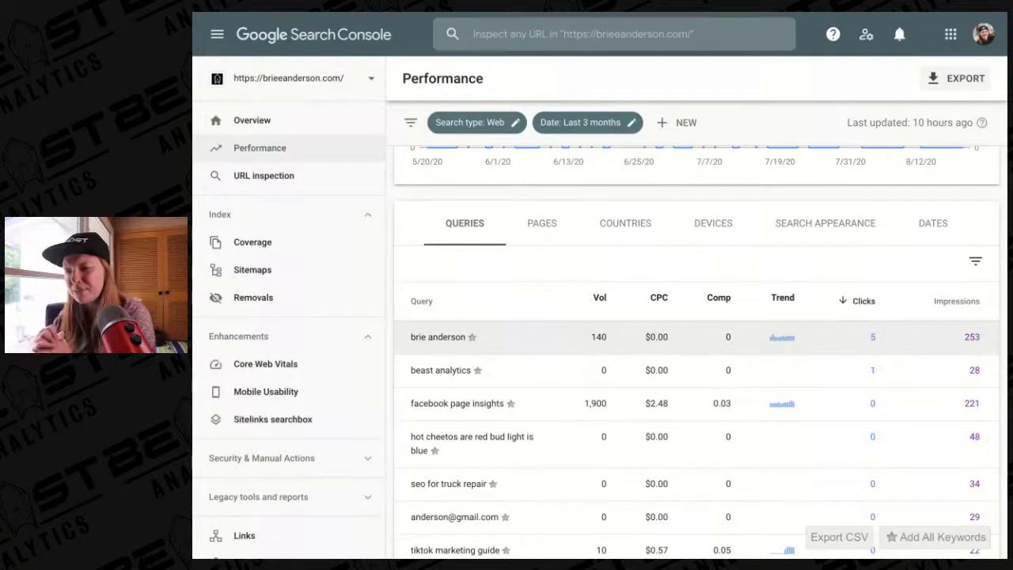
scroll(892, 345, "up", 1)
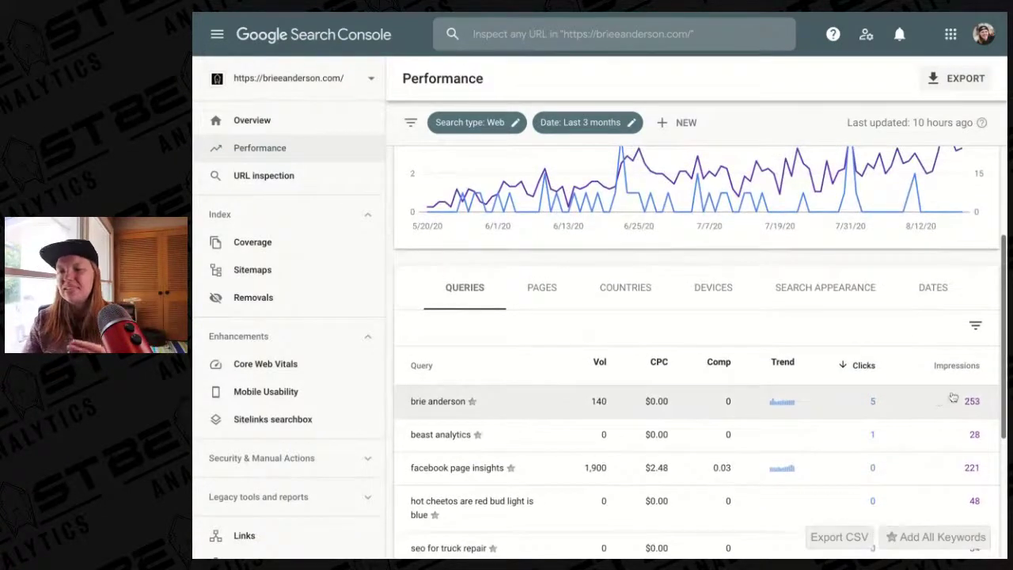
scroll(780, 354, "up", 2)
scroll(780, 354, "up", 1)
left_click(709, 202)
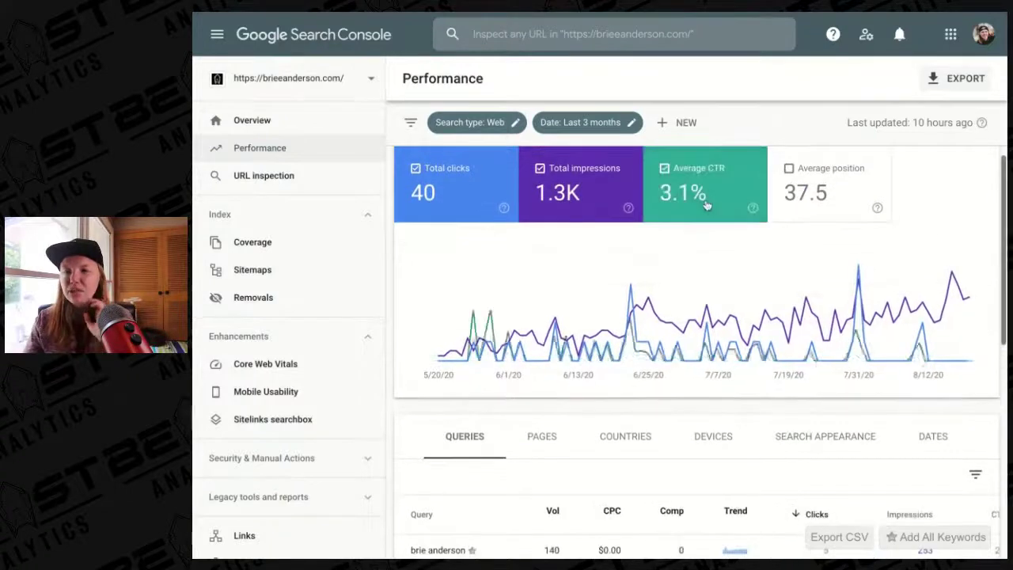
scroll(685, 269, "down", 1)
scroll(667, 346, "up", 1)
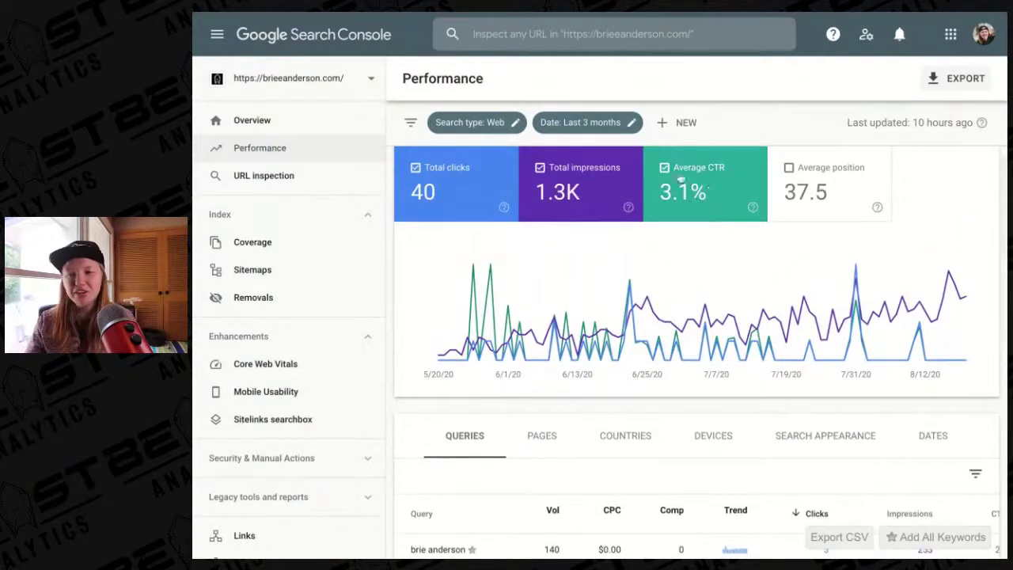
scroll(681, 418, "down", 2)
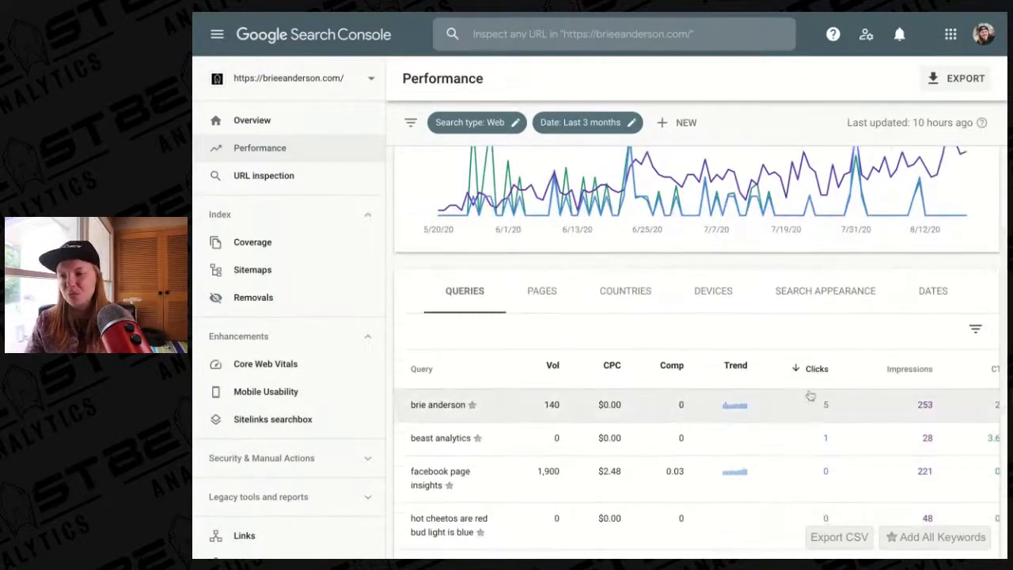
Examine the queries table, comparing each query's CTR with its clicks and impressions down to the last row
scroll(811, 396, "right", 1)
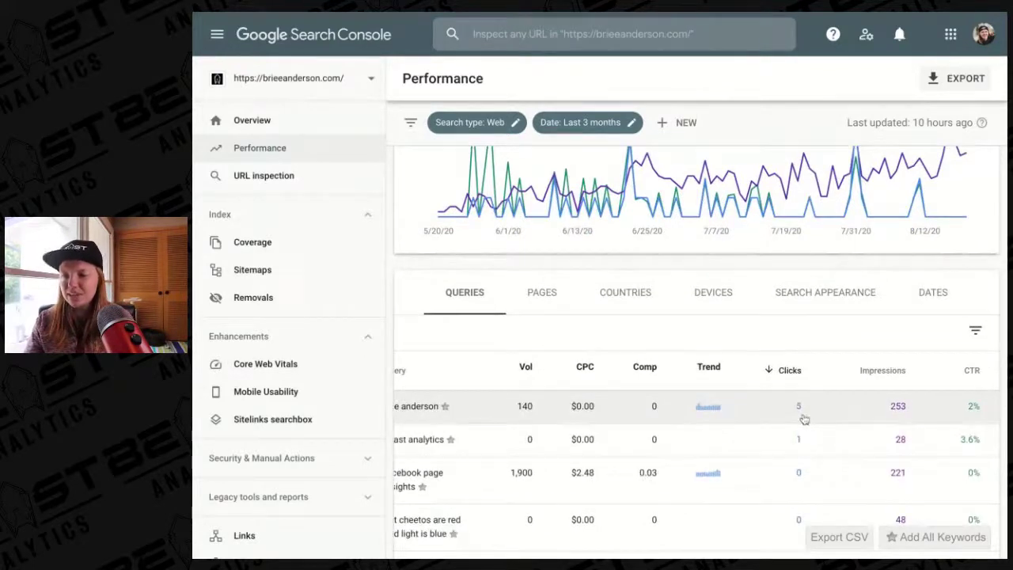
scroll(837, 441, "left", 1)
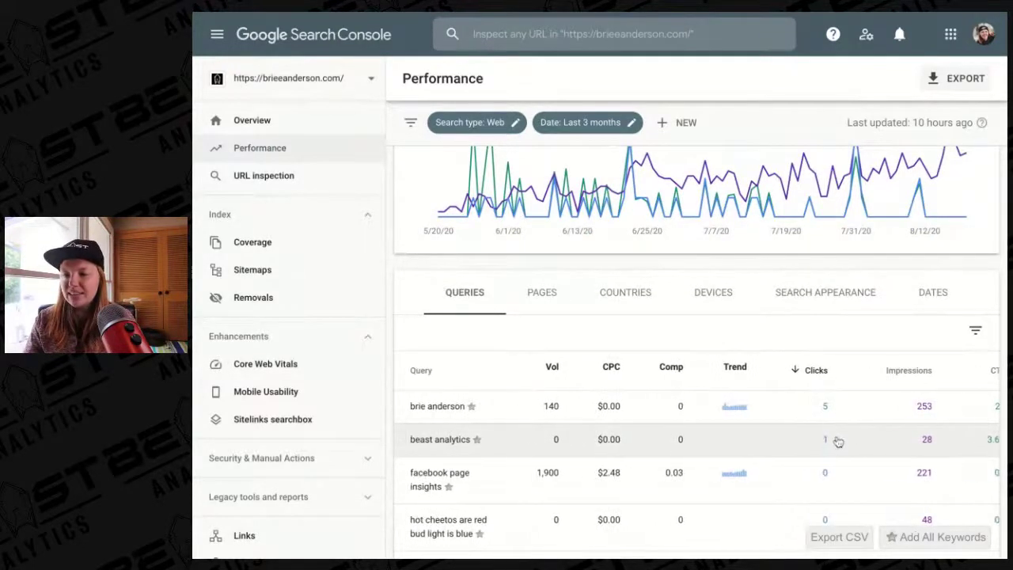
scroll(839, 442, "right", 1)
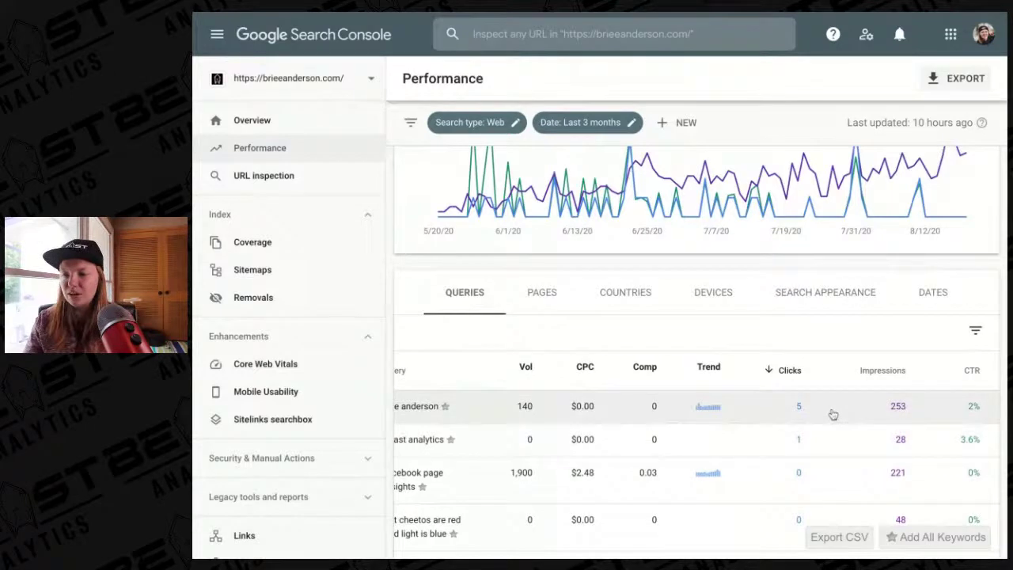
scroll(827, 436, "down", 2)
scroll(816, 460, "left", 1)
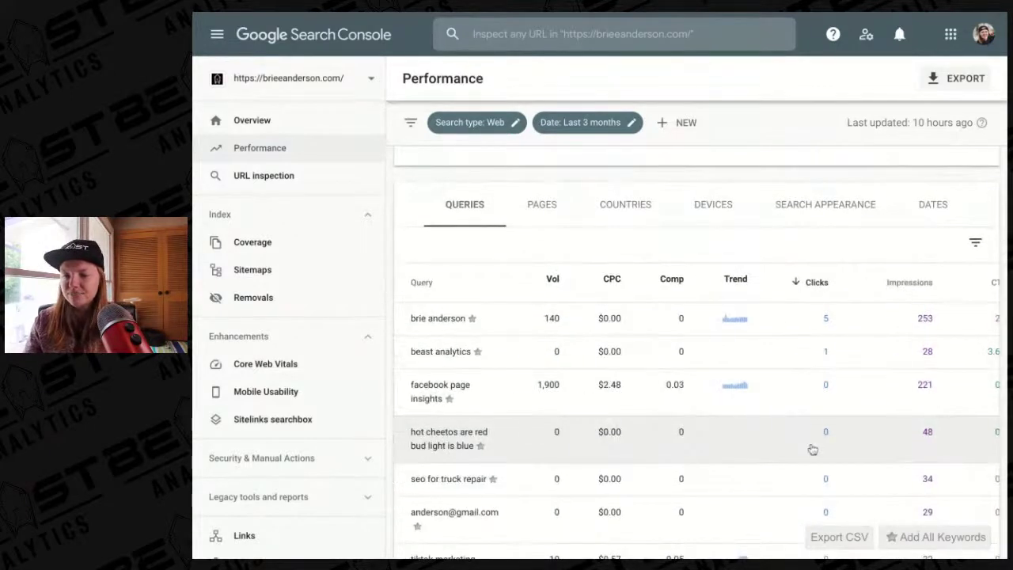
scroll(743, 479, "right", 1)
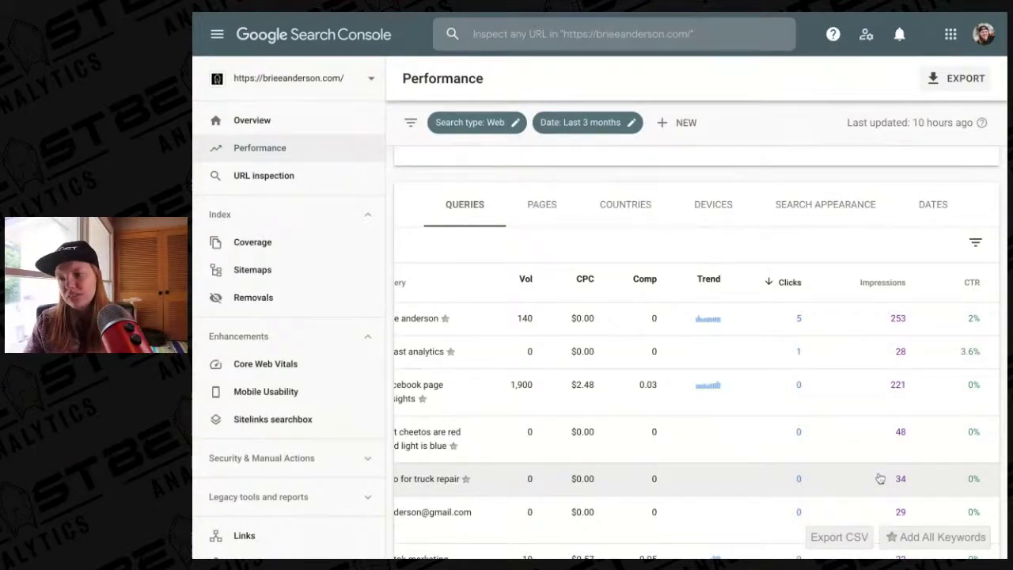
scroll(880, 480, "down", 1)
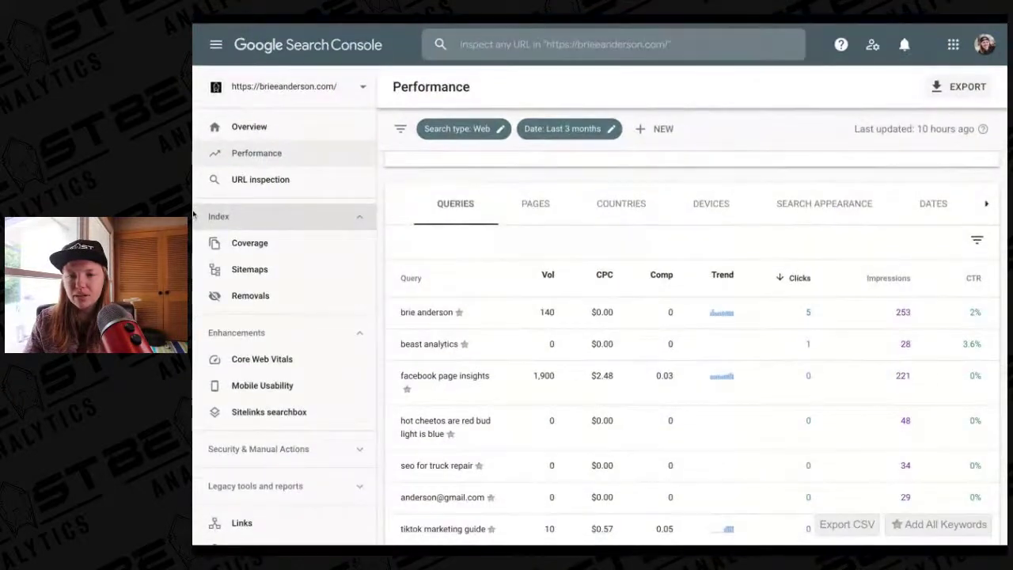
scroll(767, 402, "down", 1)
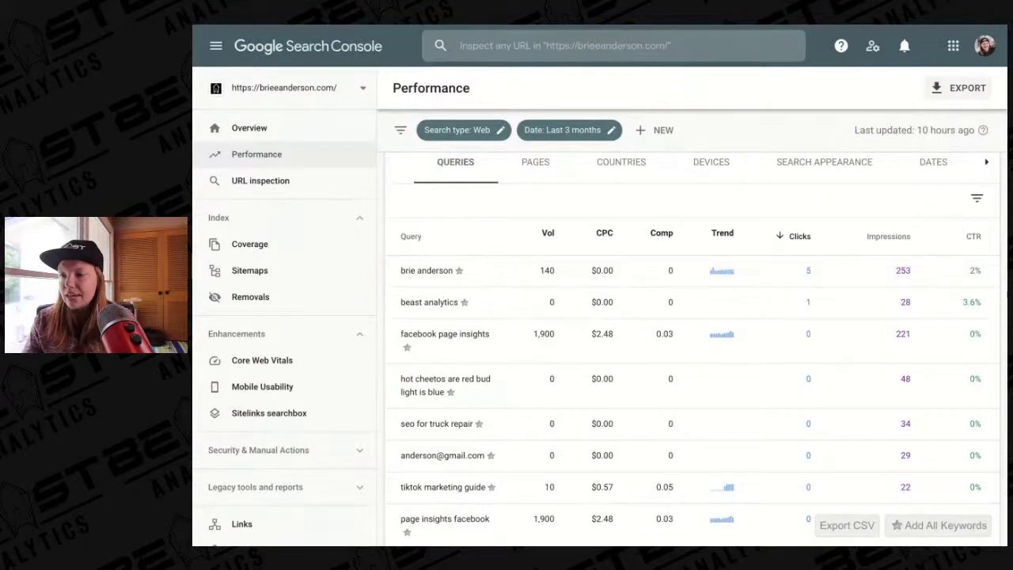
scroll(909, 449, "down", 2)
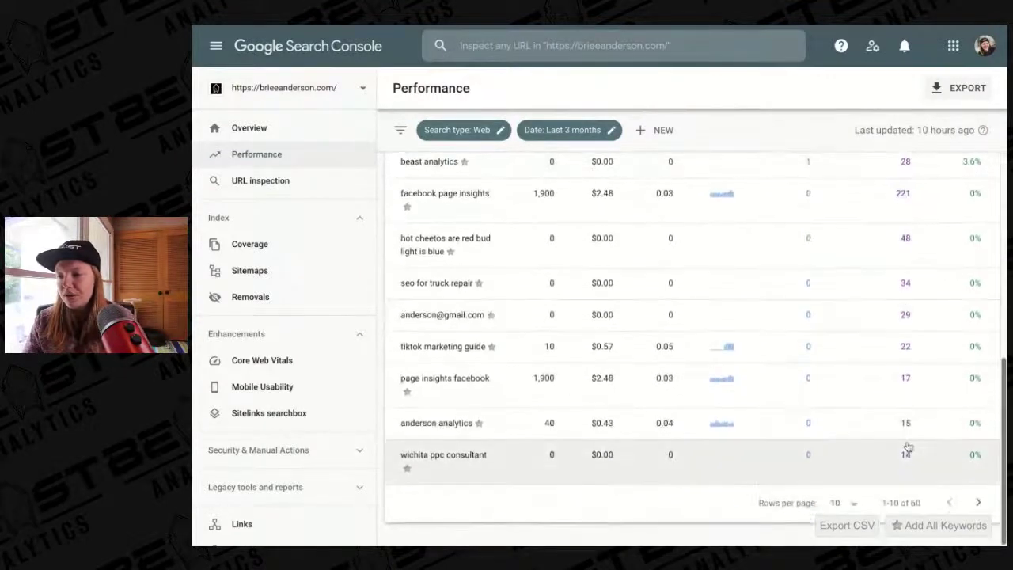
Add the Average position metric to the Performance chart and bring the Position column of the queries table into view
scroll(908, 448, "up", 8)
left_click(780, 229)
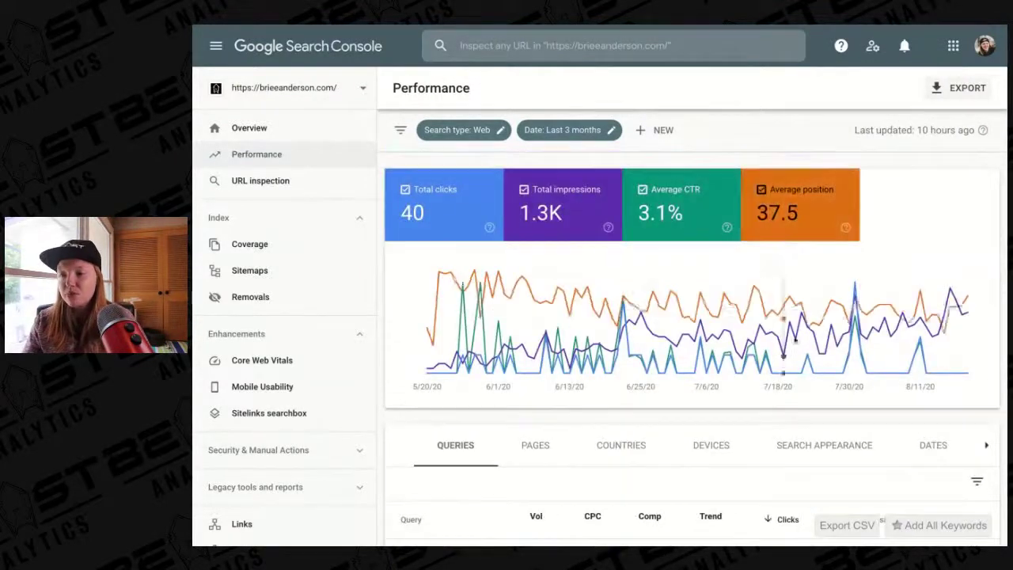
scroll(731, 430, "down", 2)
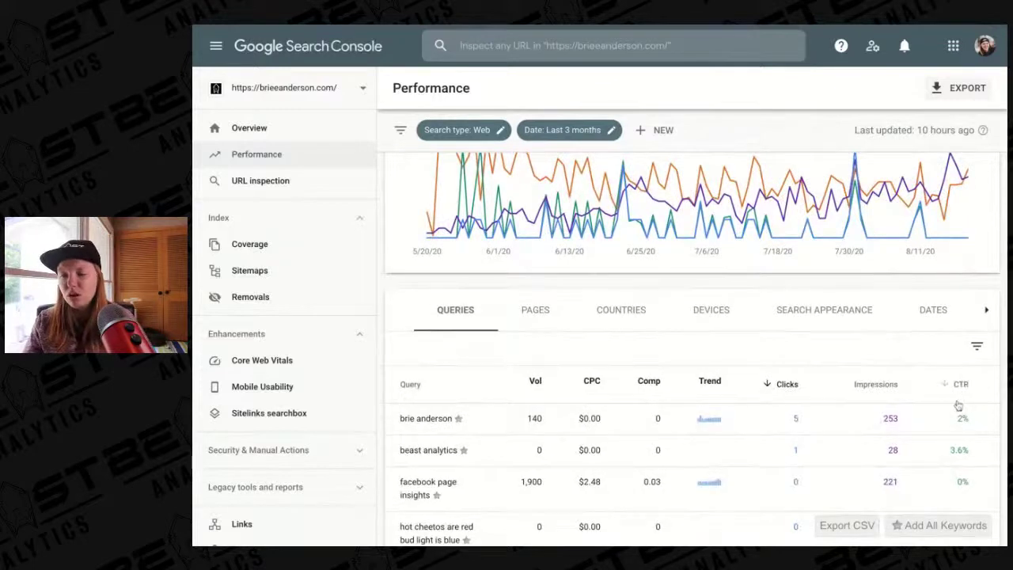
scroll(956, 419, "right", 3)
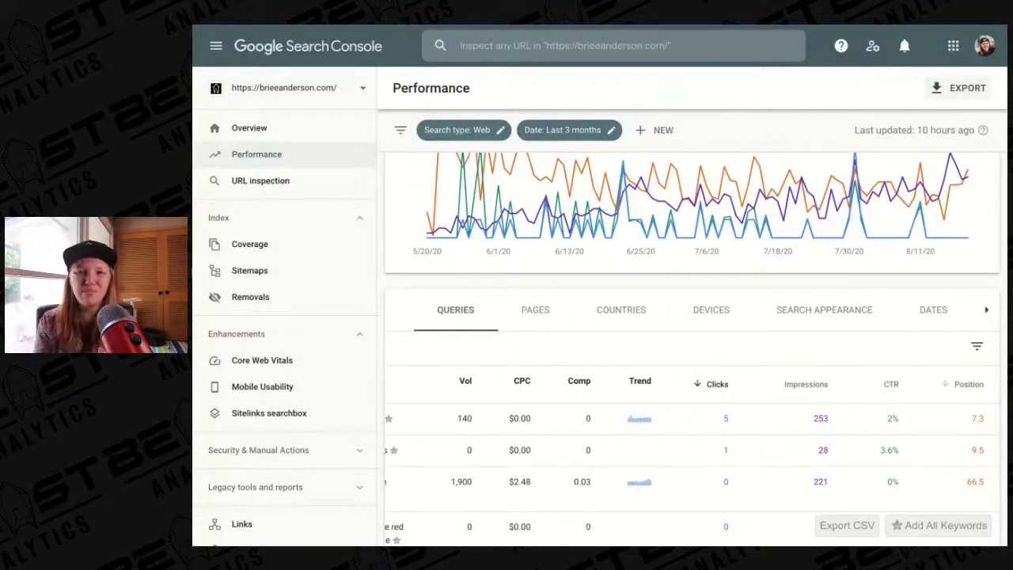
Compare the CTR and average position of the first three queries in the table
scroll(977, 443, "left", 3)
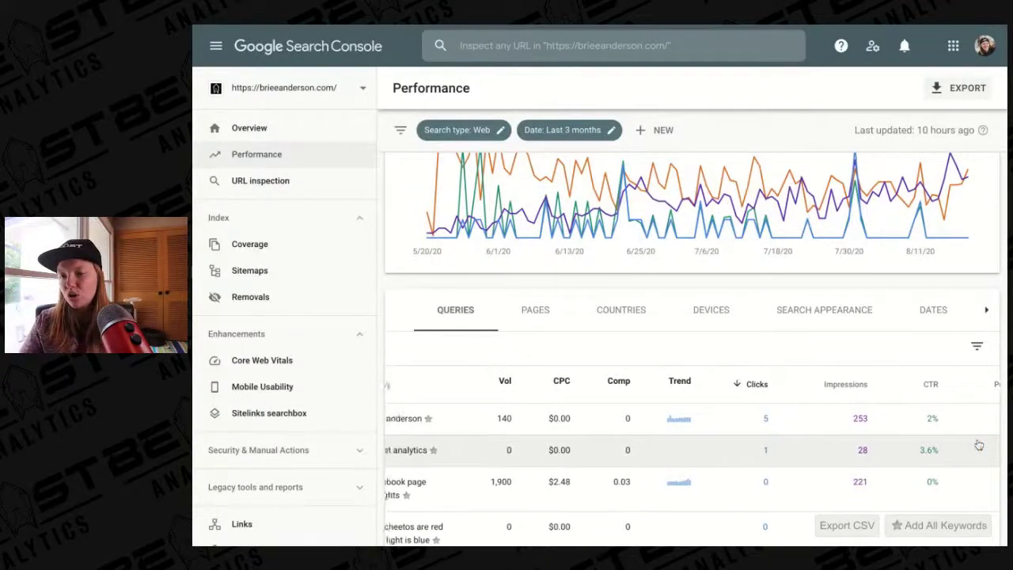
scroll(978, 447, "right", 3)
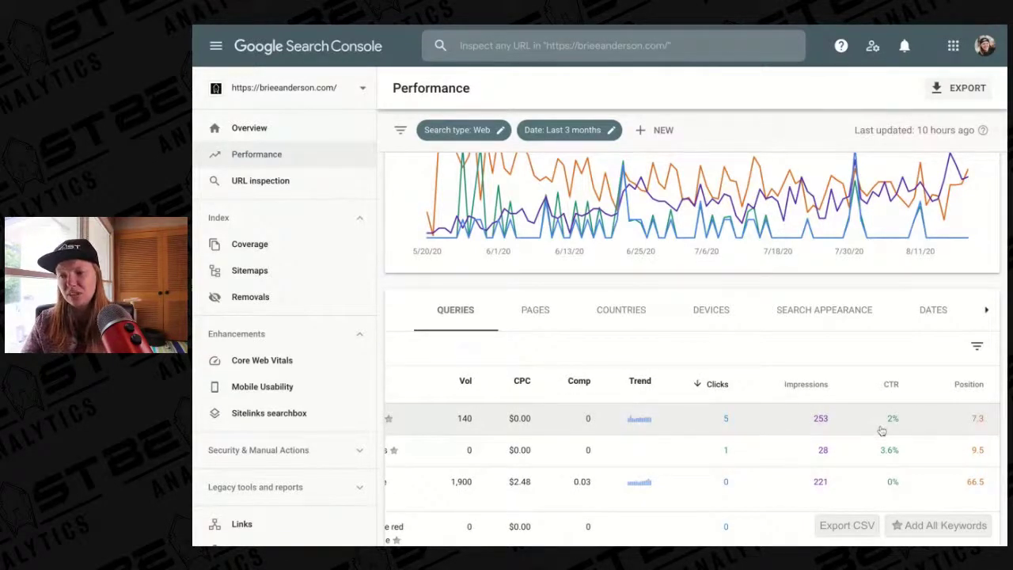
scroll(958, 448, "left", 3)
scroll(958, 449, "right", 3)
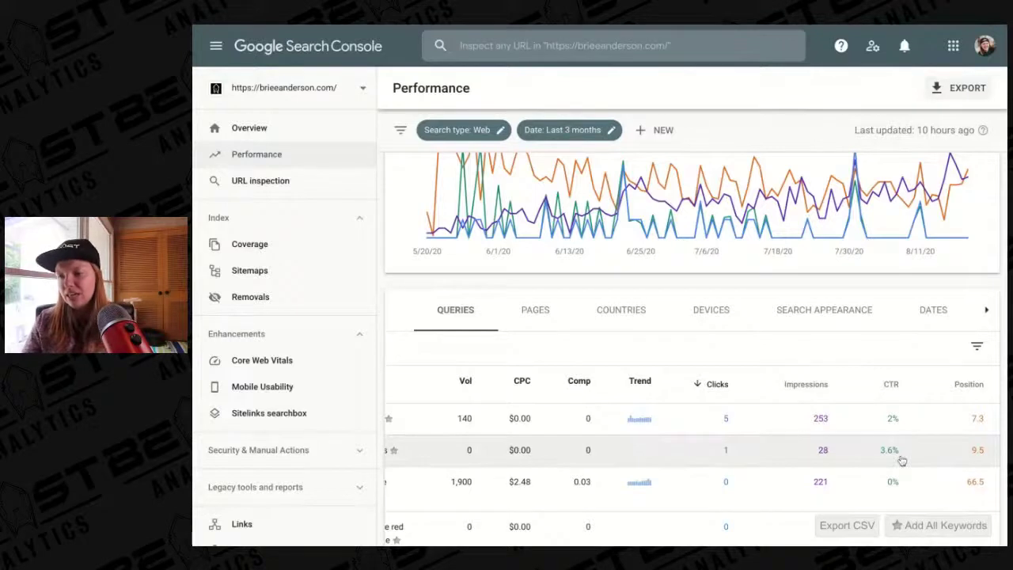
scroll(901, 460, "left", 1)
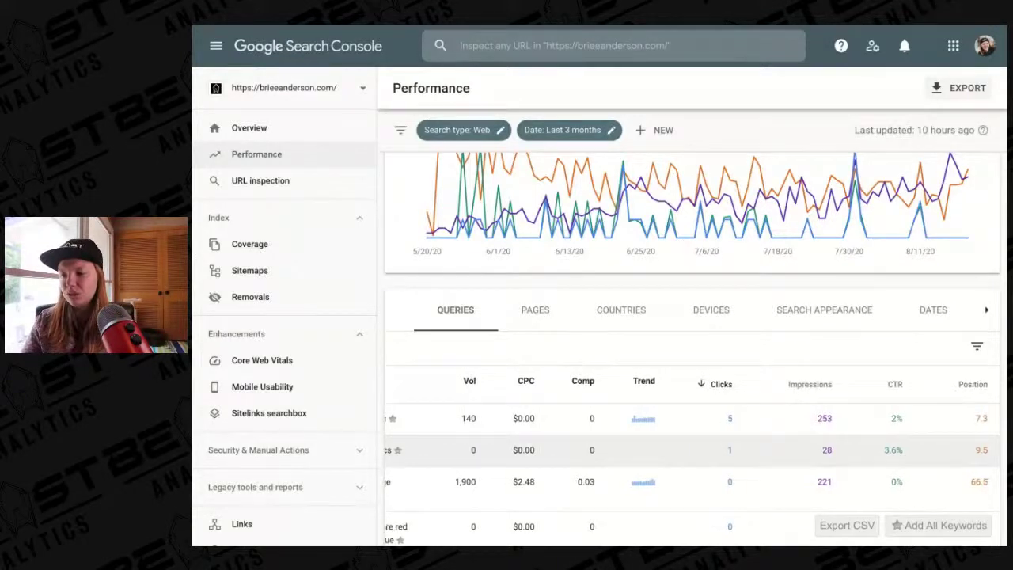
scroll(689, 467, "right", 1)
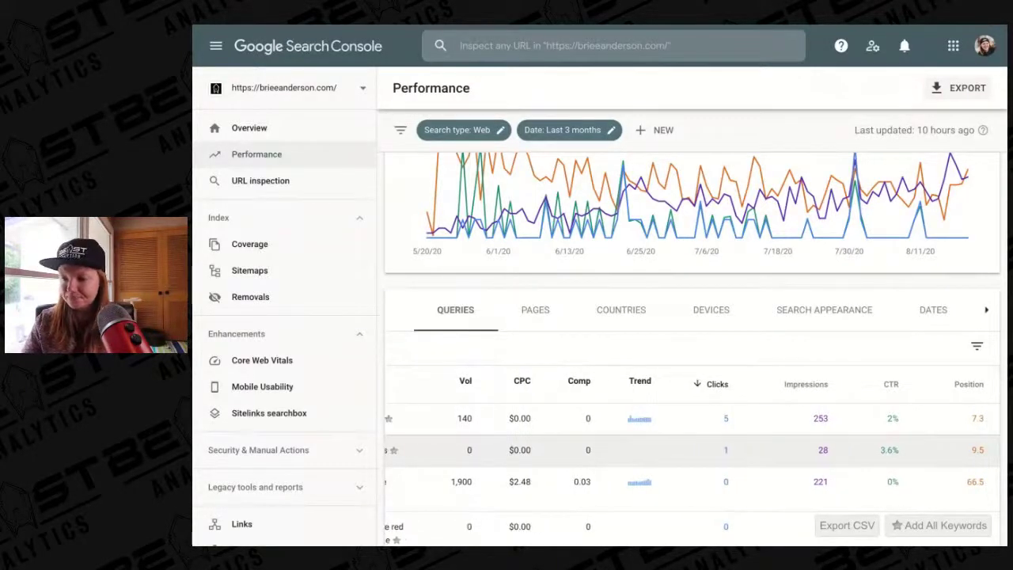
Examine the impressions, CTR and position of the query "hot cheetos are red bud light is blue" and the queries around it
scroll(898, 448, "down", 2)
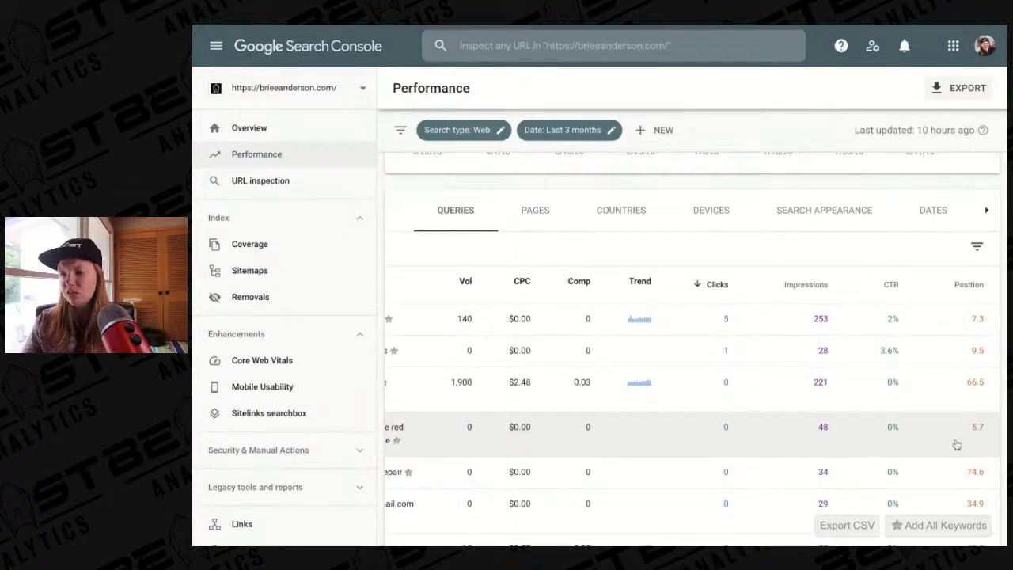
scroll(943, 443, "left", 1)
scroll(943, 444, "left", 3)
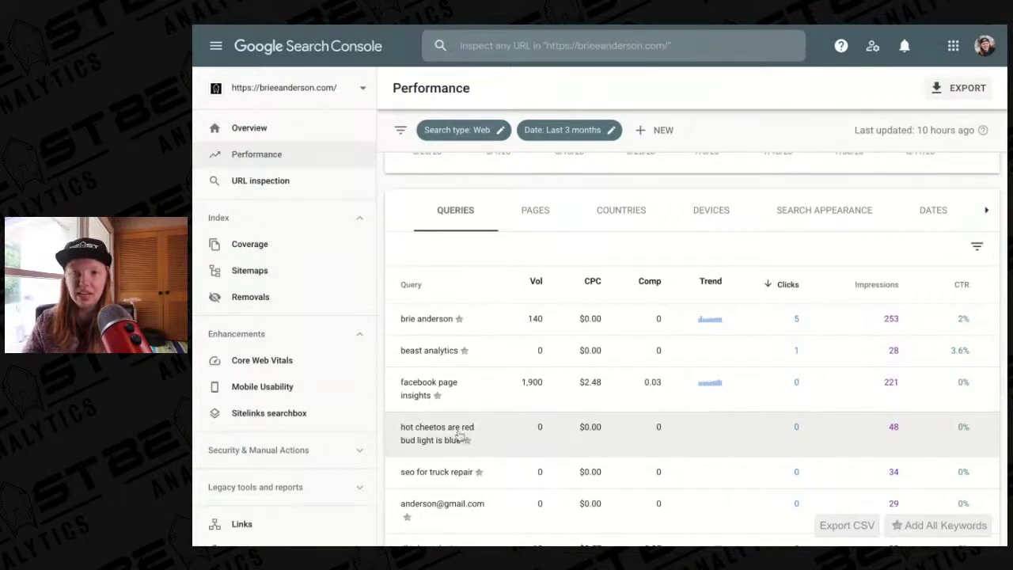
scroll(903, 446, "right", 3)
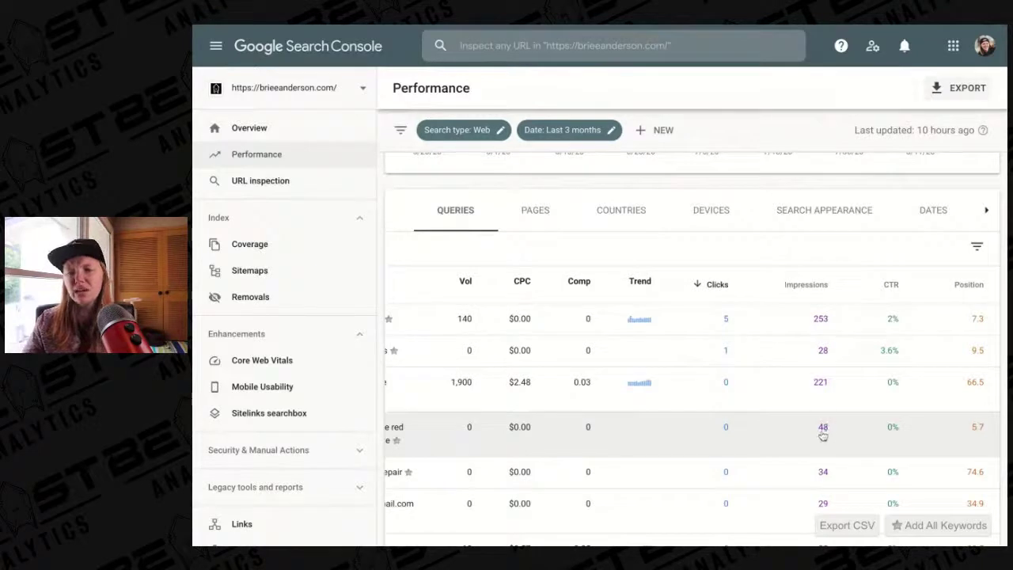
scroll(824, 435, "left", 3)
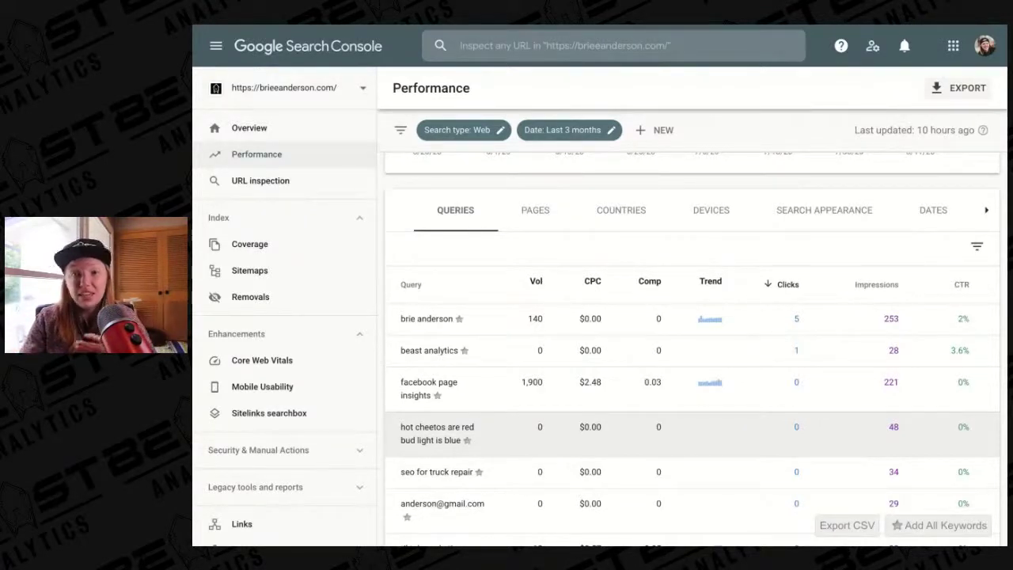
scroll(693, 395, "right", 2)
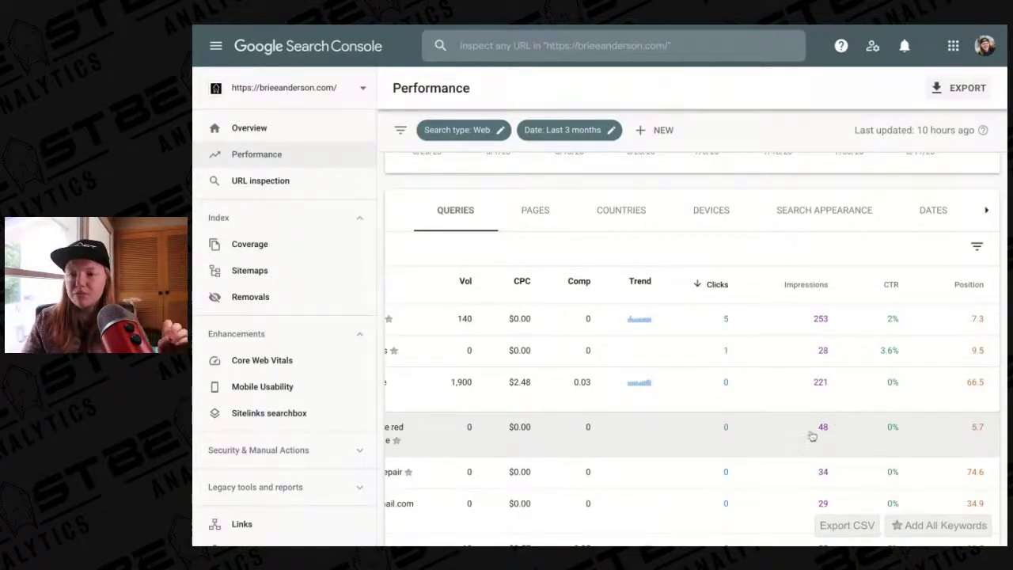
scroll(753, 429, "down", 1)
scroll(623, 387, "left", 2)
scroll(623, 387, "right", 2)
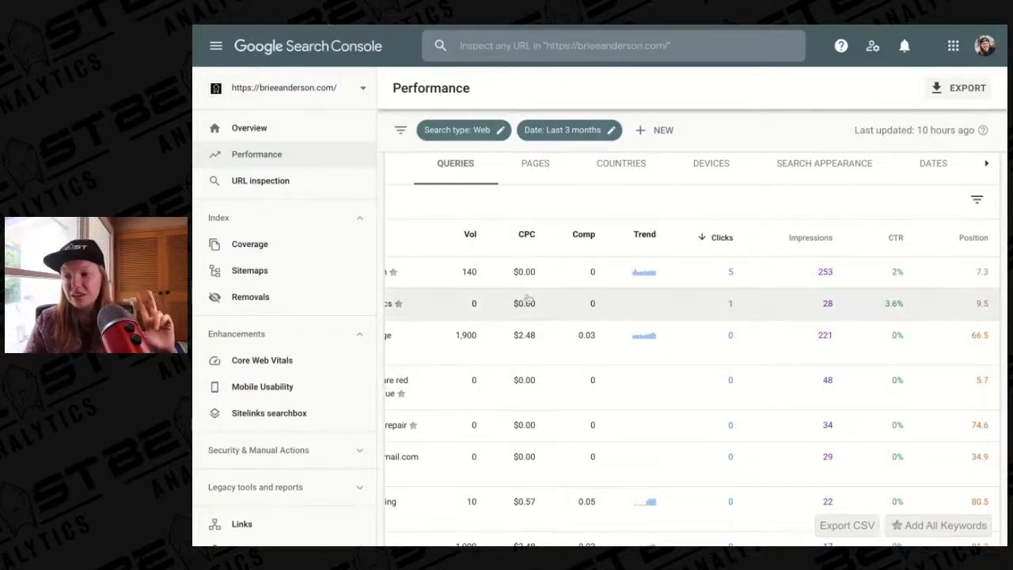
scroll(523, 313, "left", 2)
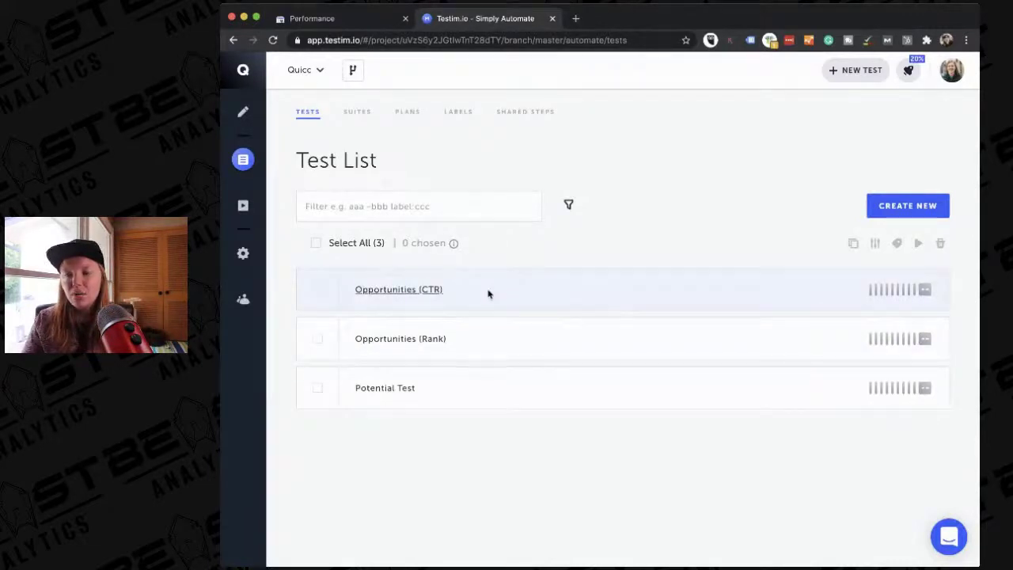
Open the Opportunities (CTR) test in Testim, run it, and review its recorded steps
left_click(411, 293)
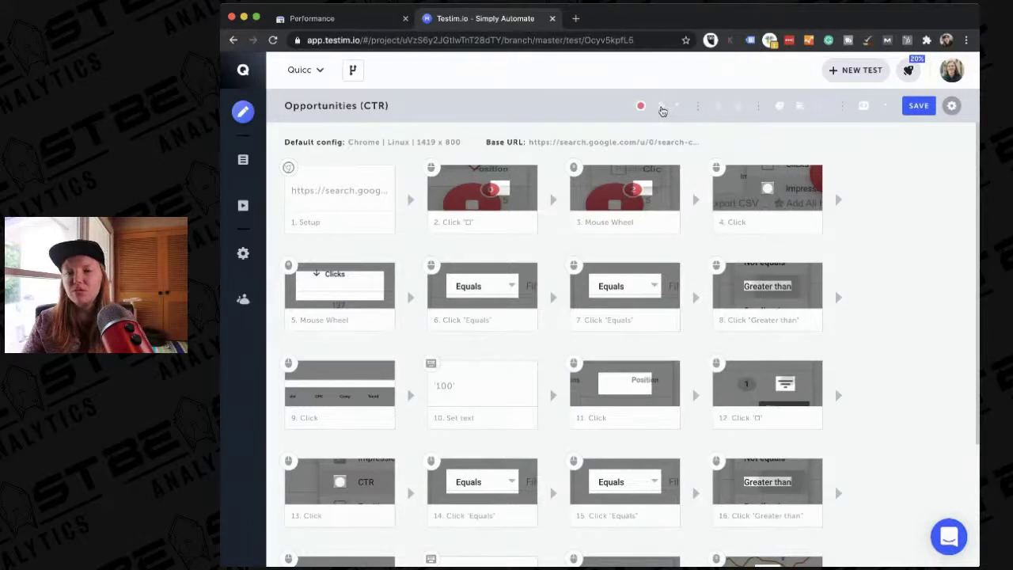
left_click(663, 111)
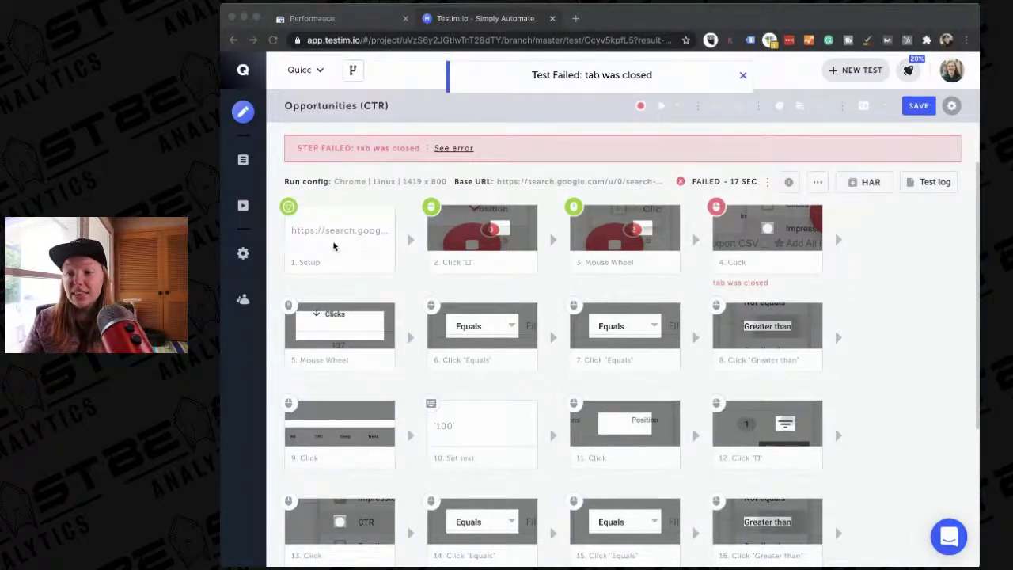
scroll(419, 281, "down", 1)
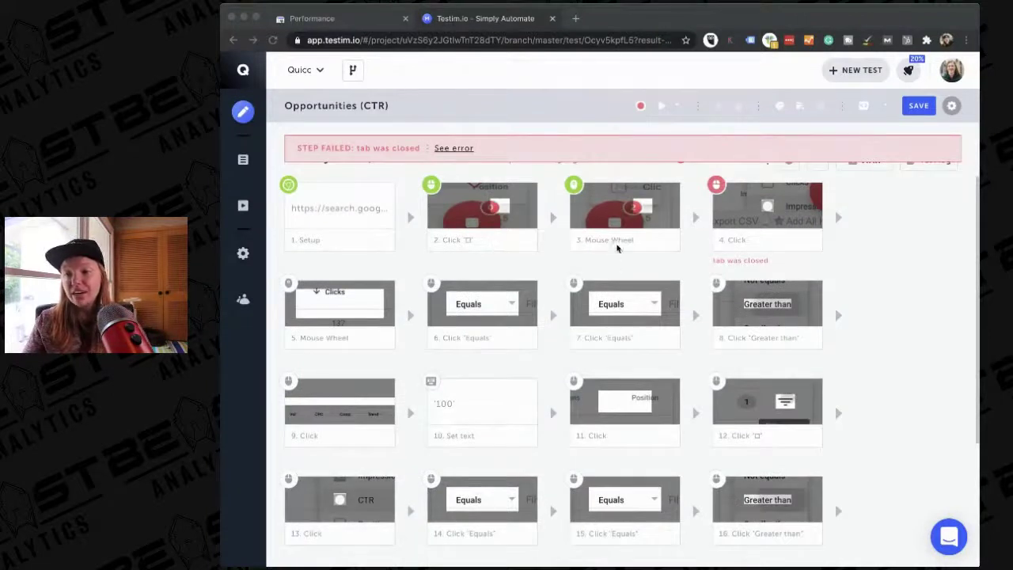
scroll(616, 244, "down", 1)
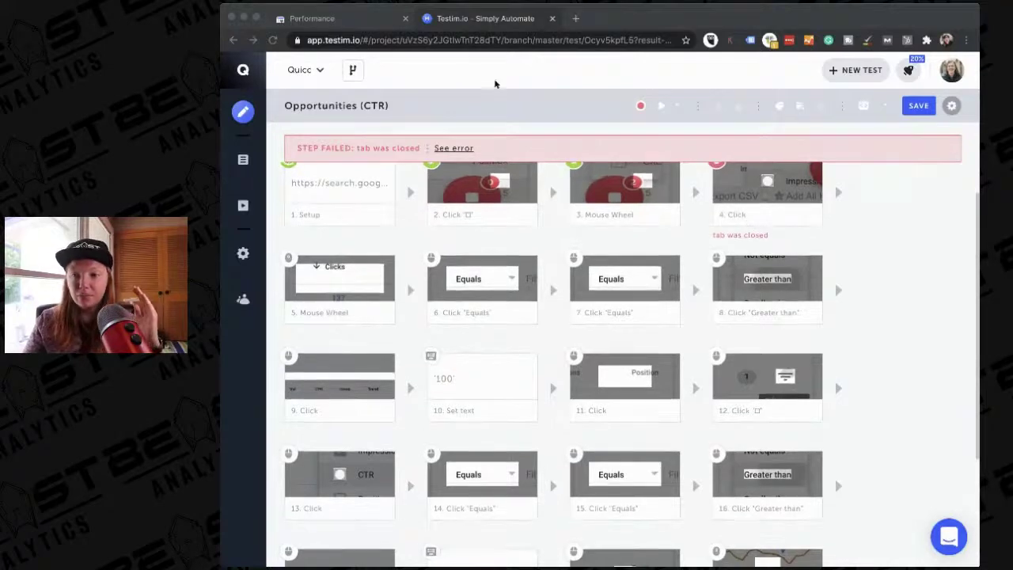
left_click(326, 19)
left_click(475, 19)
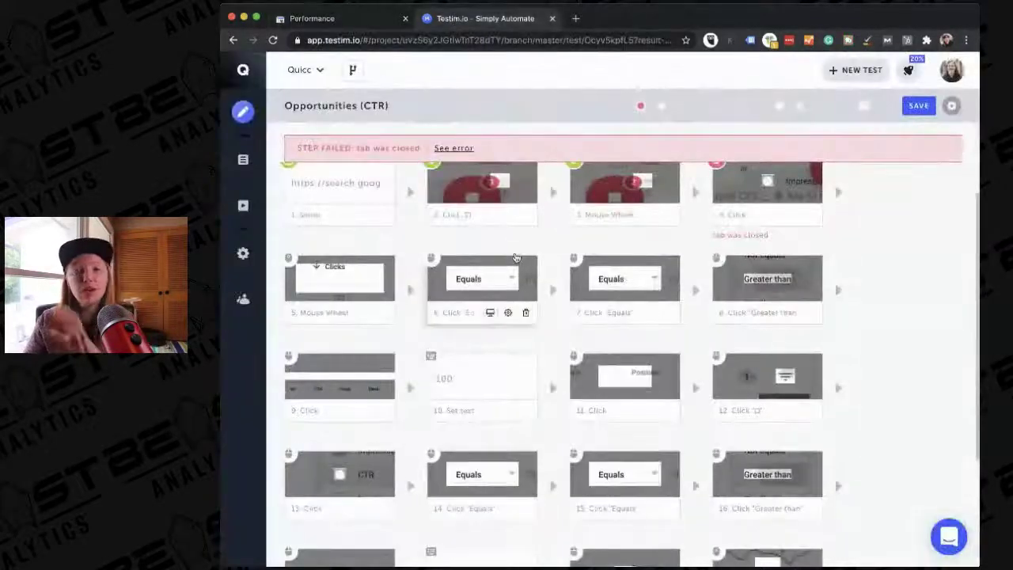
Return to the Search Console Performance report and filter the queries table to impressions greater than 100
left_click(312, 22)
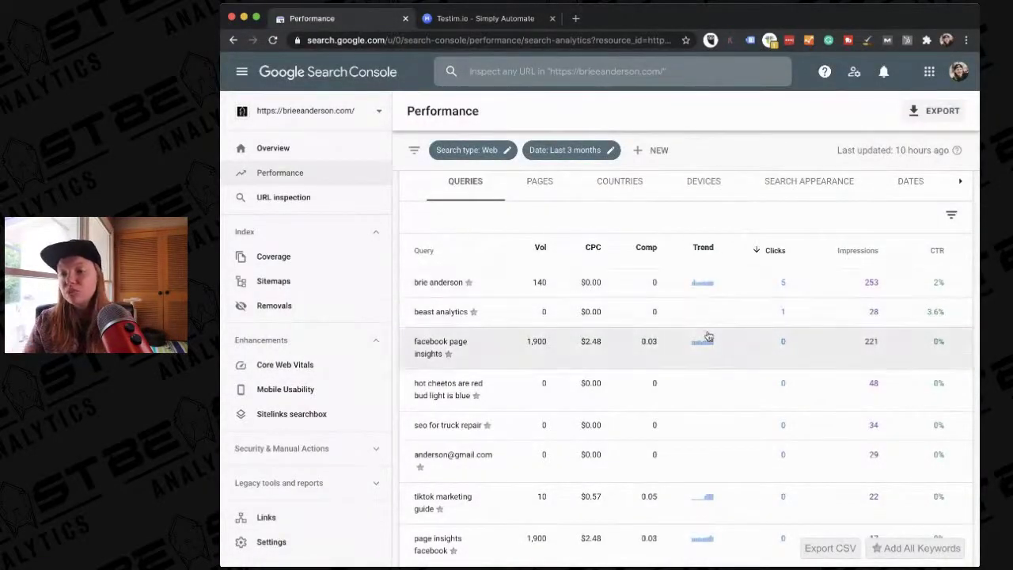
scroll(570, 309, "up", 1)
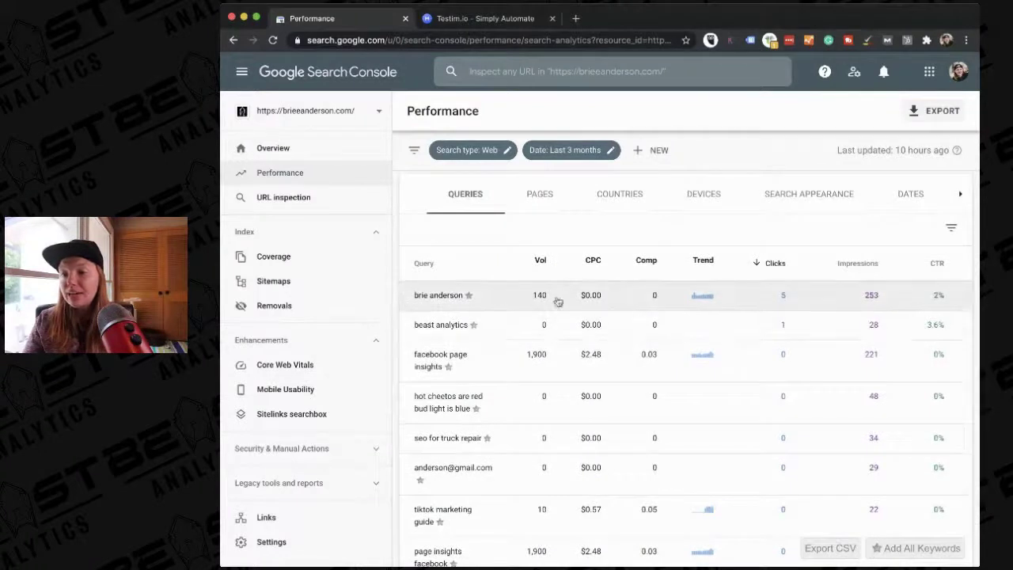
left_click(950, 233)
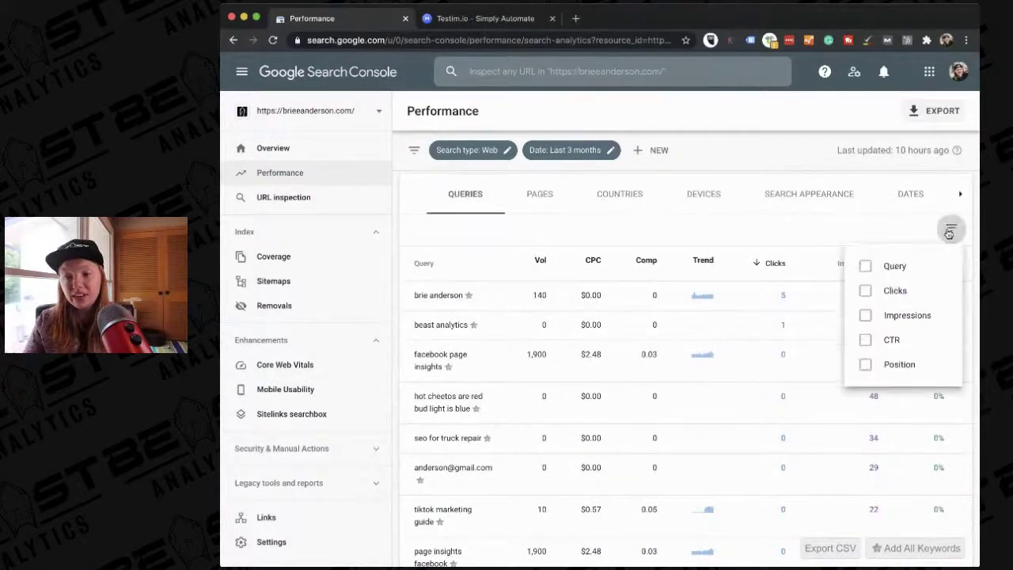
left_click(866, 317)
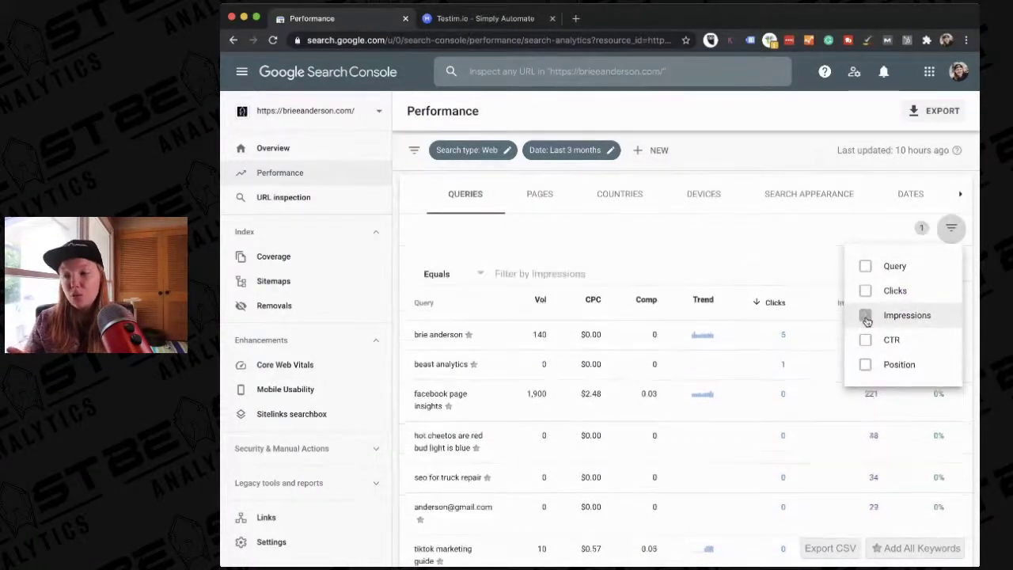
left_click(441, 276)
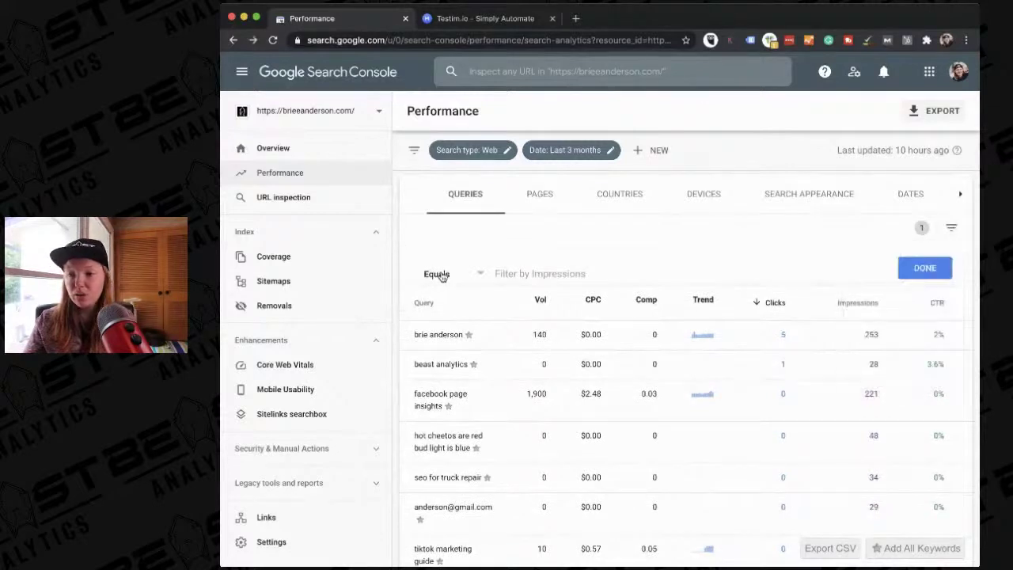
left_click(481, 275)
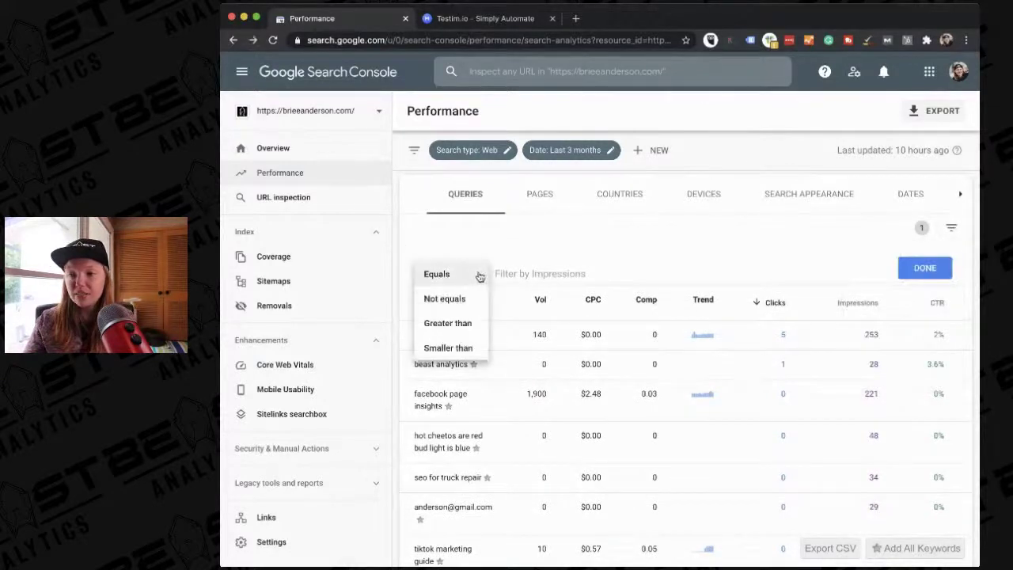
left_click(458, 323)
left_click(525, 273)
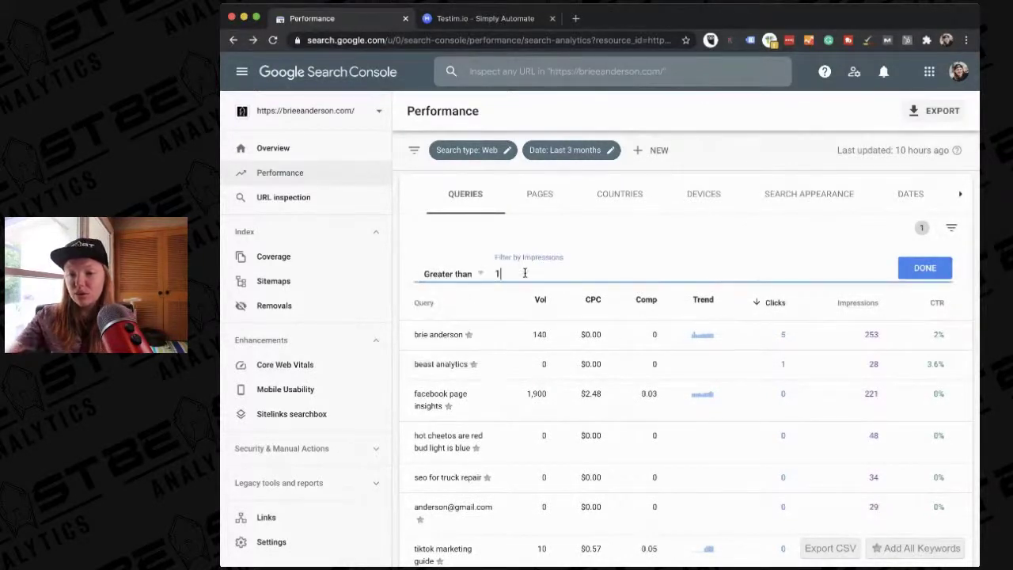
type("100")
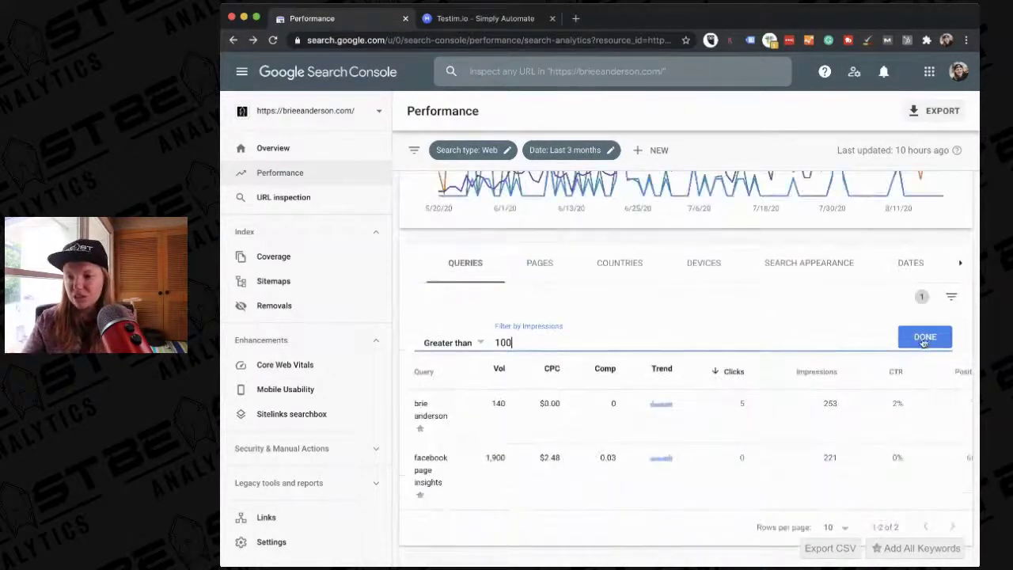
left_click(924, 341)
Add a CTR filter of greater than 0 to the queries table
left_click(952, 336)
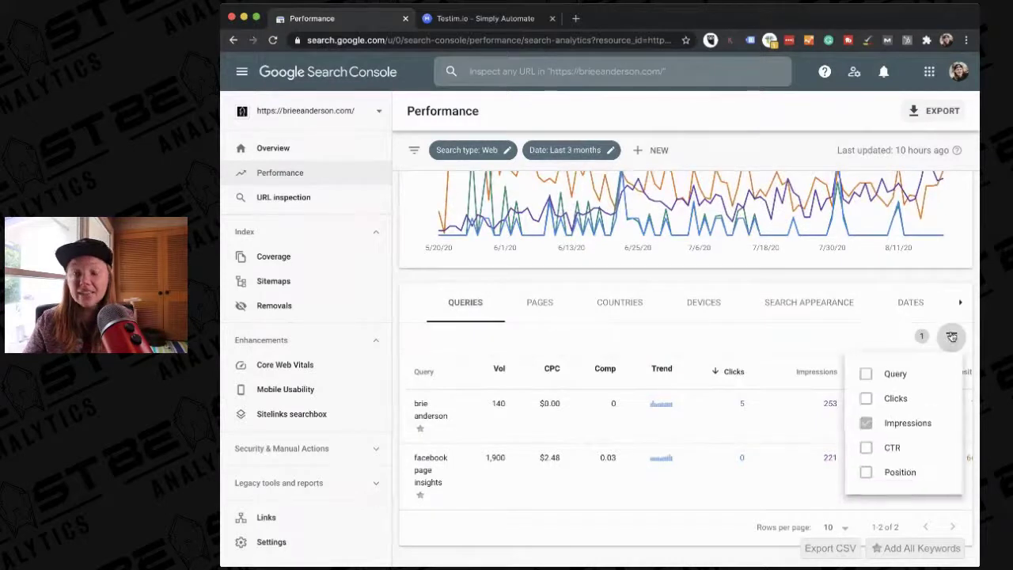
left_click(866, 448)
left_click(572, 378)
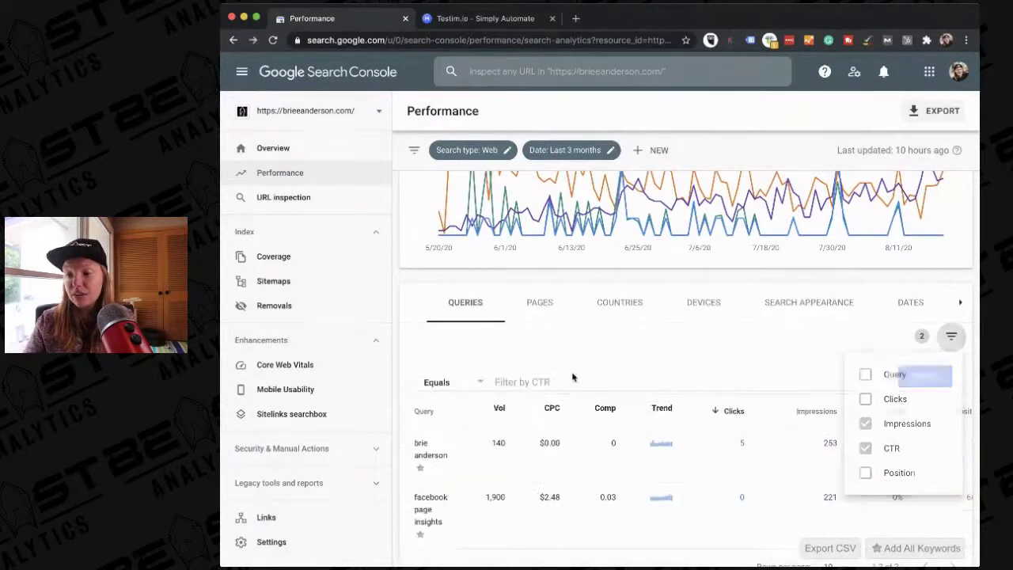
left_click(436, 383)
left_click(445, 431)
left_click(525, 383)
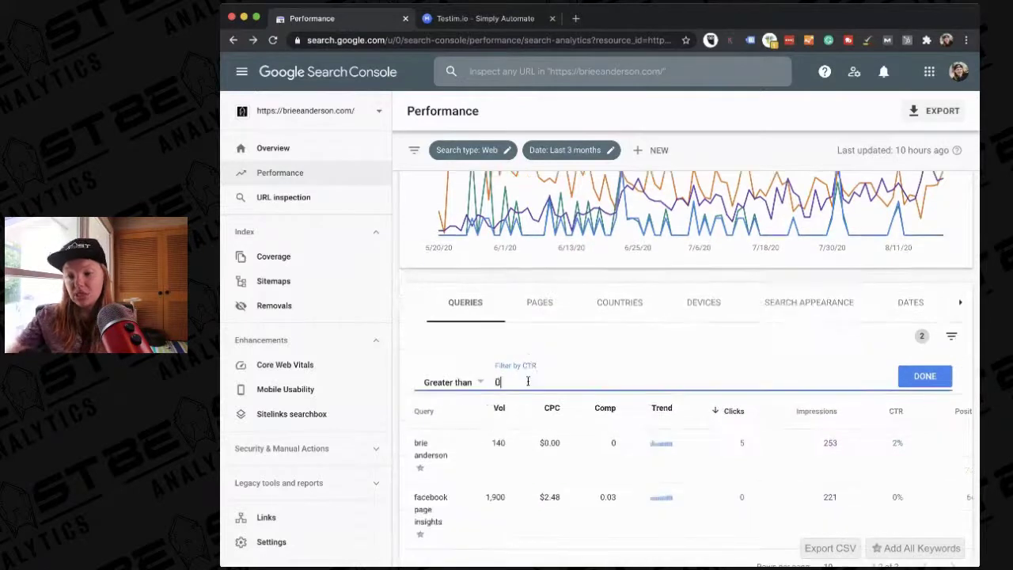
type("0")
left_click(925, 376)
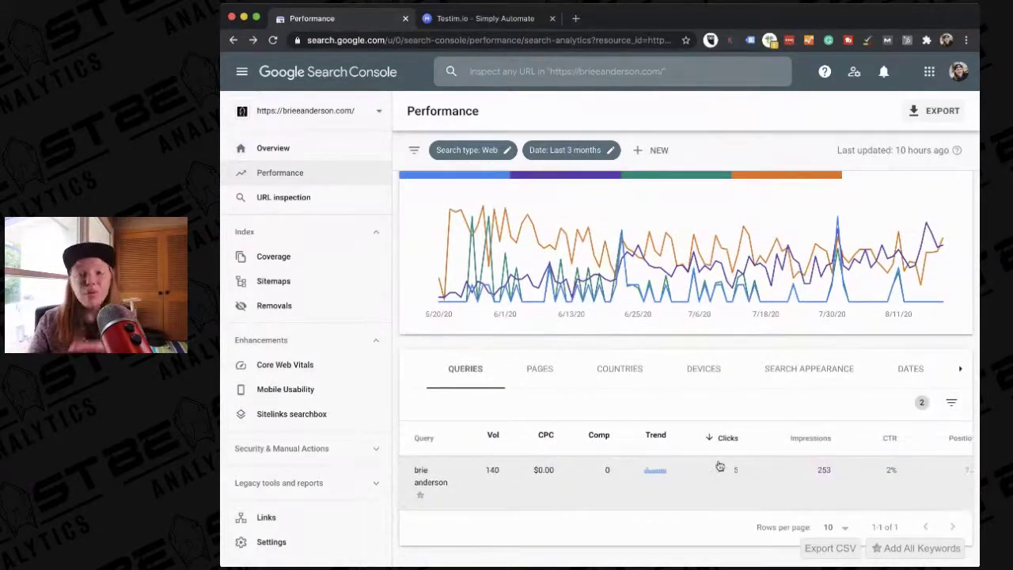
Compare the impressions, CTR and position of the filtered query, and check which metrics are available for filtering
scroll(800, 475, "right", 1)
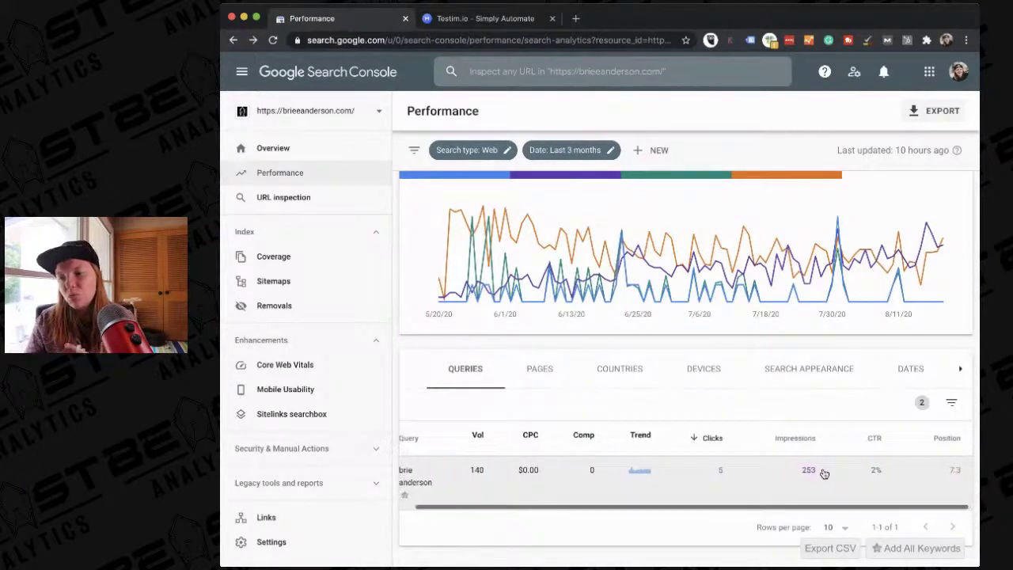
scroll(824, 473, "left", 1)
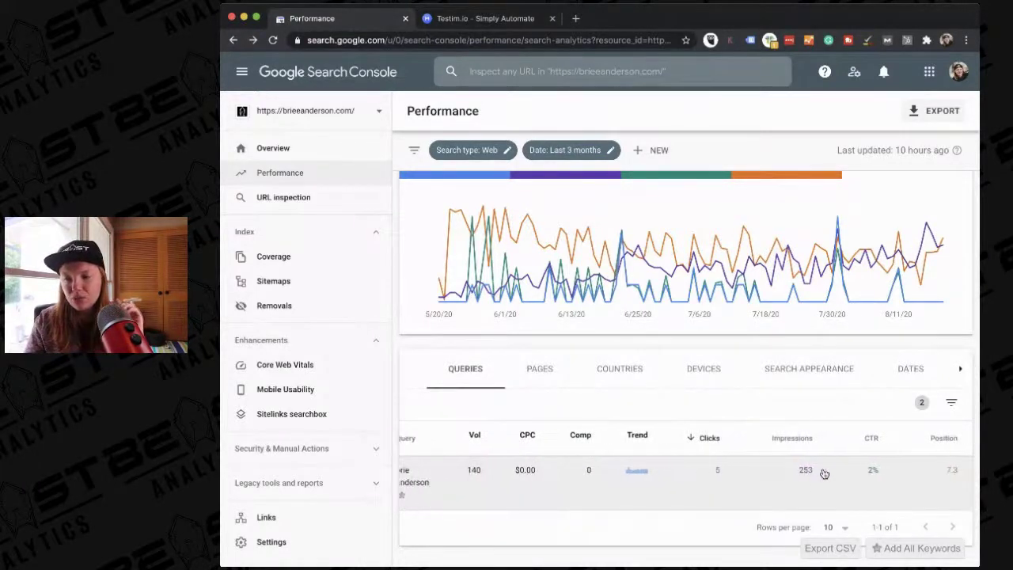
scroll(839, 489, "right", 1)
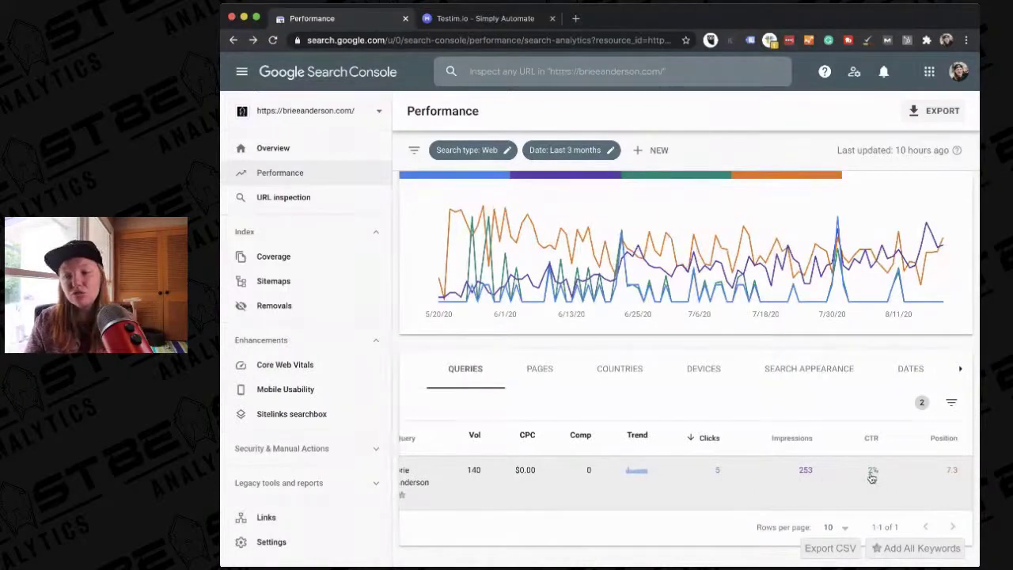
scroll(871, 478, "left", 1)
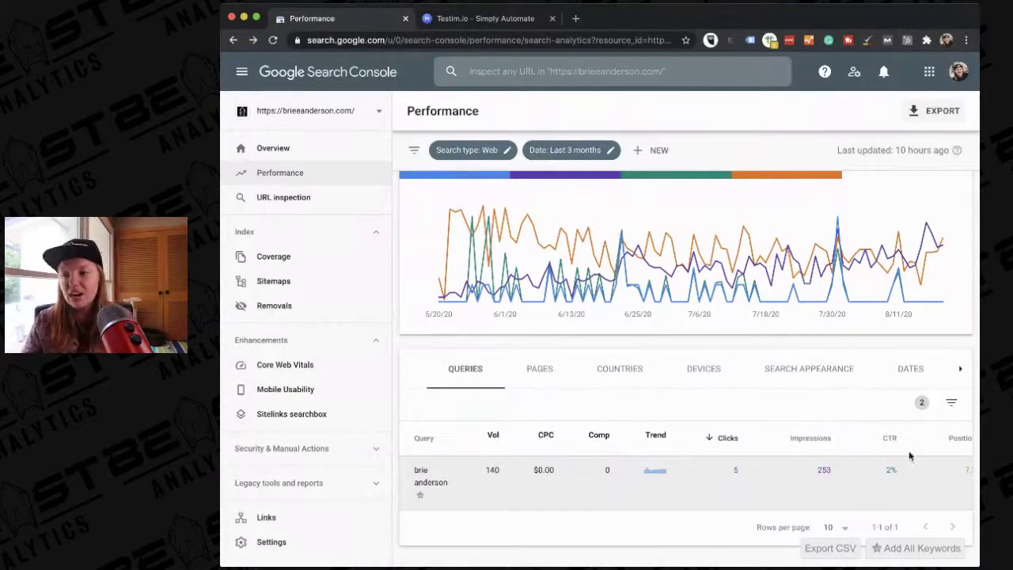
left_click(952, 404)
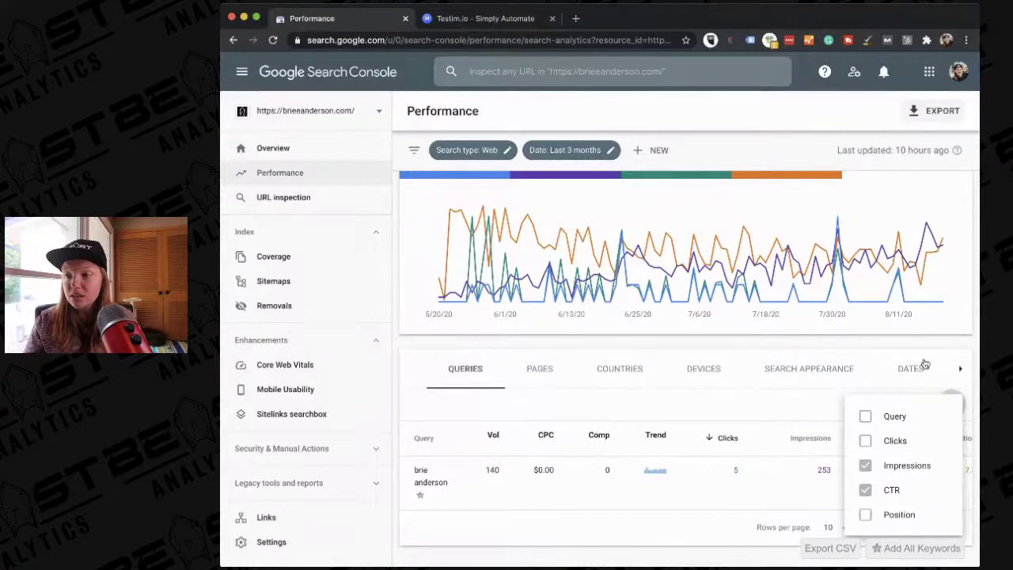
left_click(901, 350)
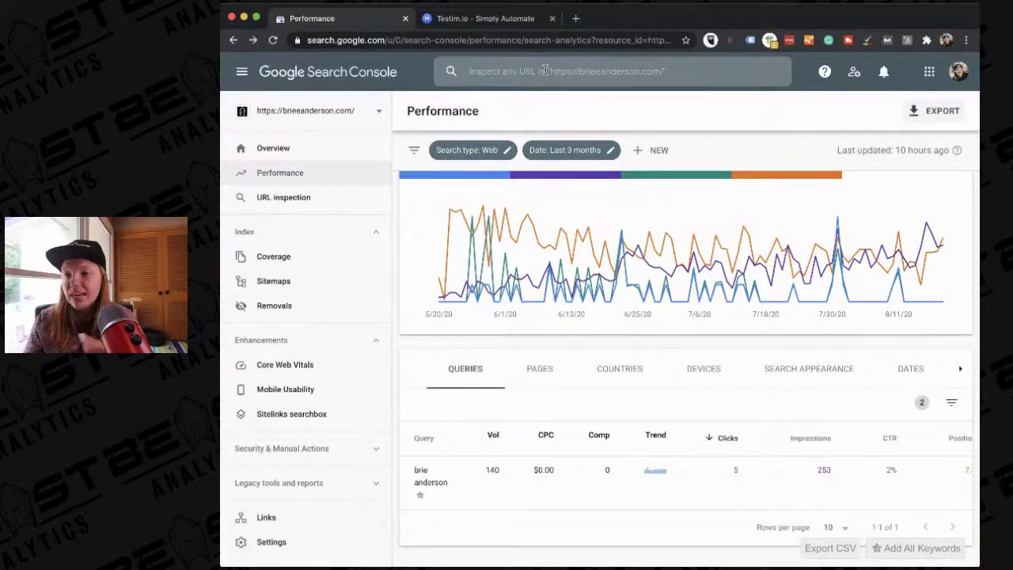
Switch to Testim and review the recorded filter and export steps of the Opportunities (CTR) test
left_click(475, 18)
scroll(616, 324, "down", 1)
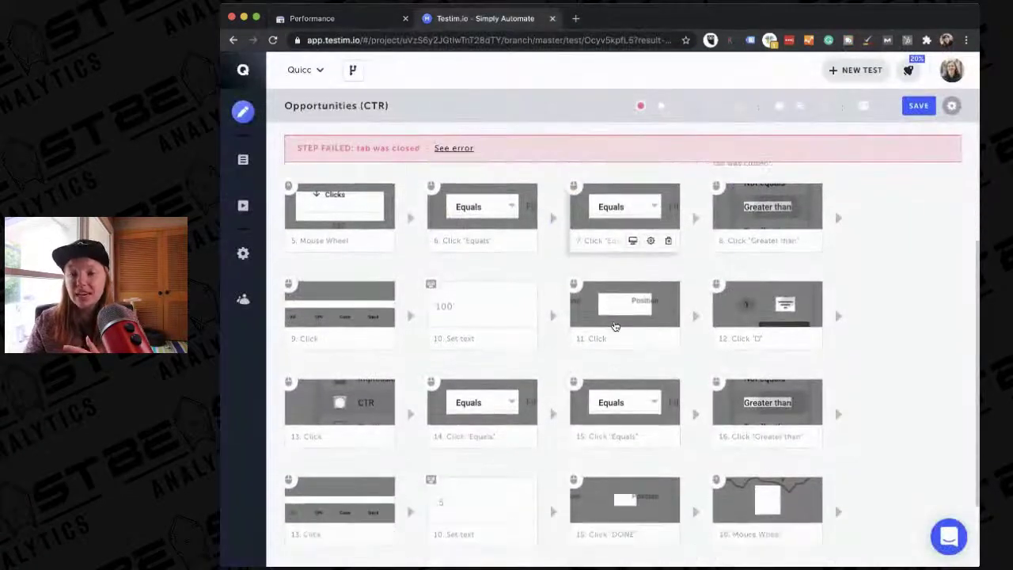
scroll(616, 326, "down", 1)
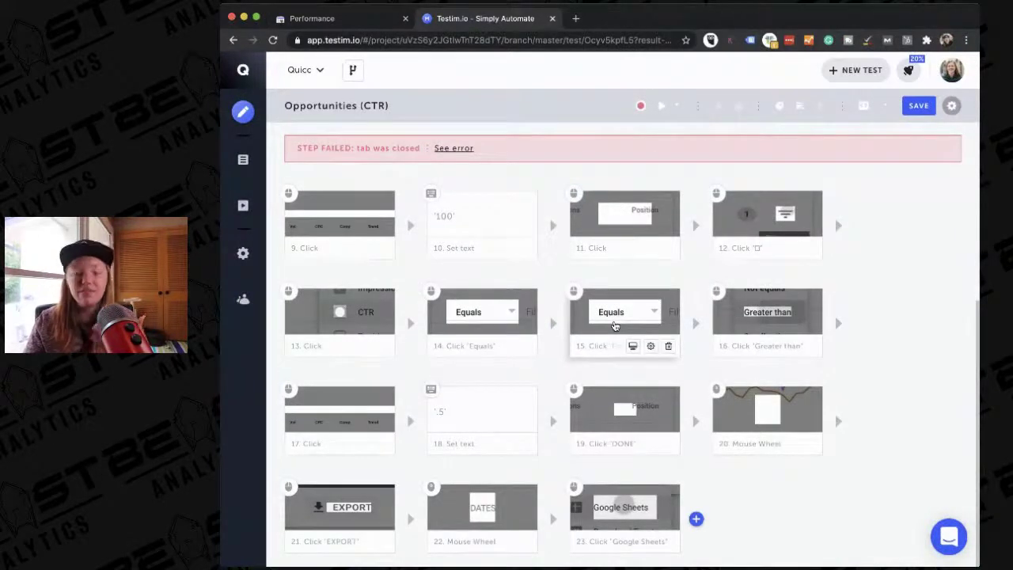
scroll(614, 326, "up", 1)
scroll(614, 327, "down", 1)
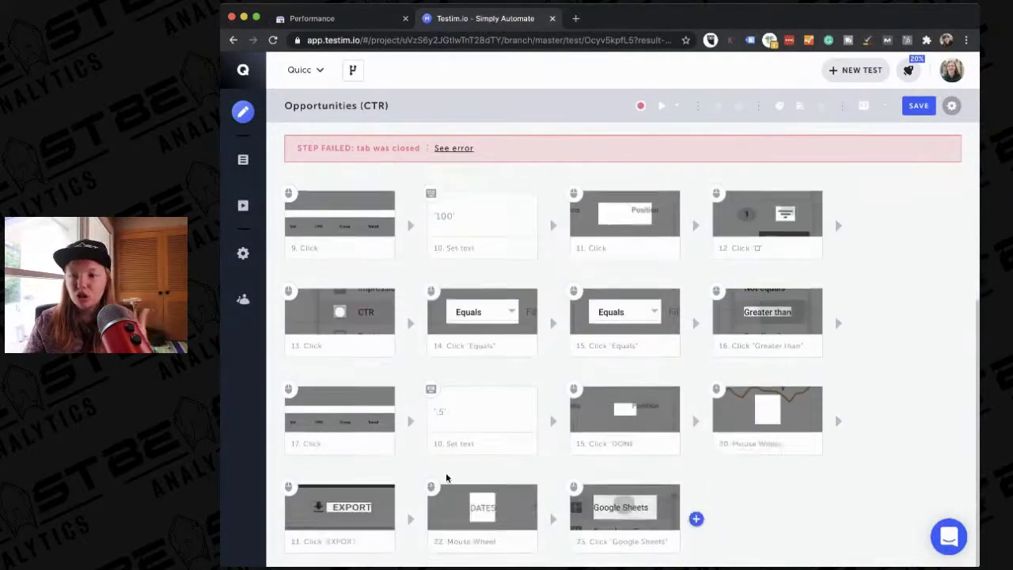
scroll(800, 399, "up", 1)
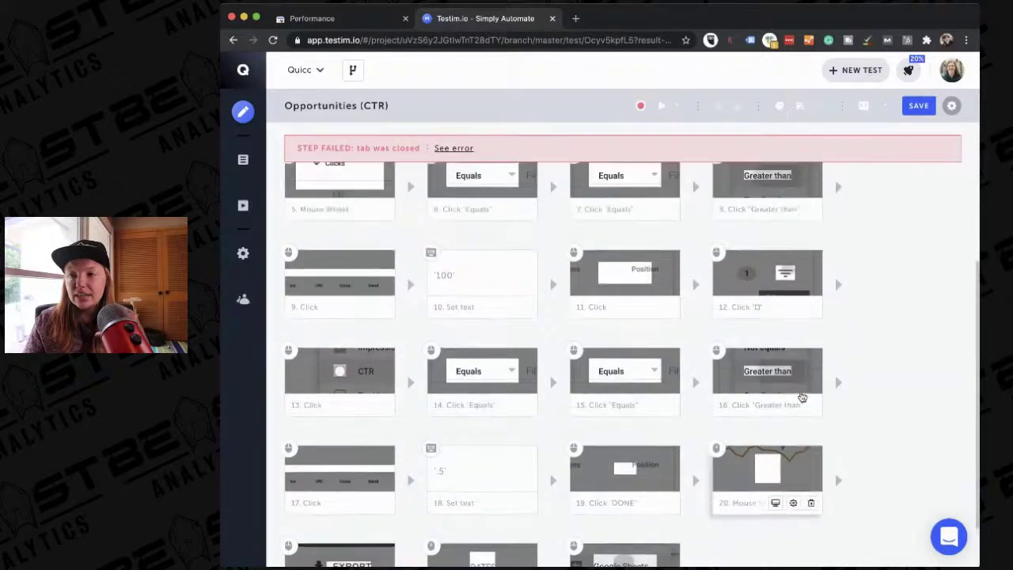
scroll(802, 397, "up", 2)
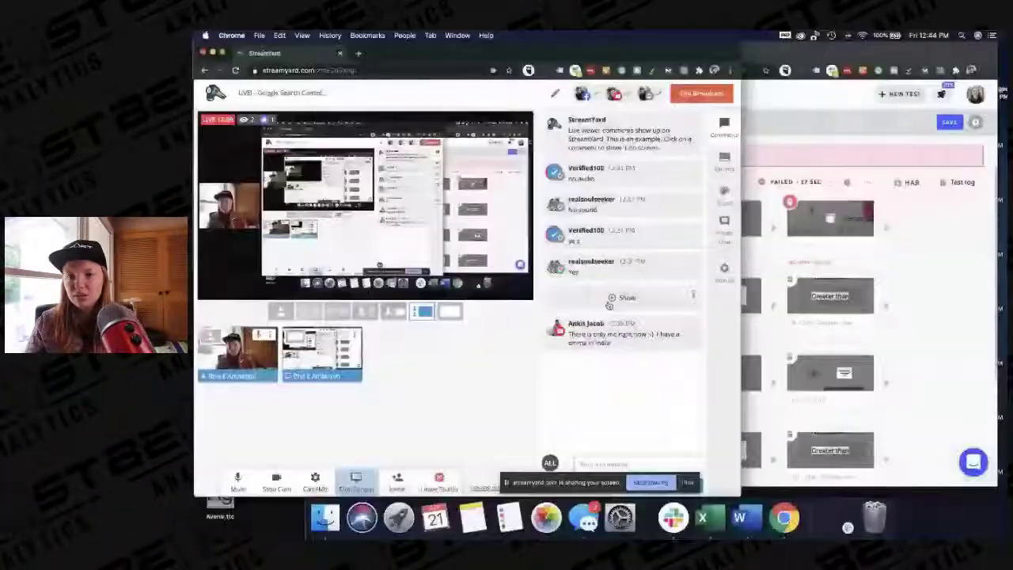
Bring the Testim window to the front, widen it, and run the Opportunities (CTR) test again
left_click(942, 319)
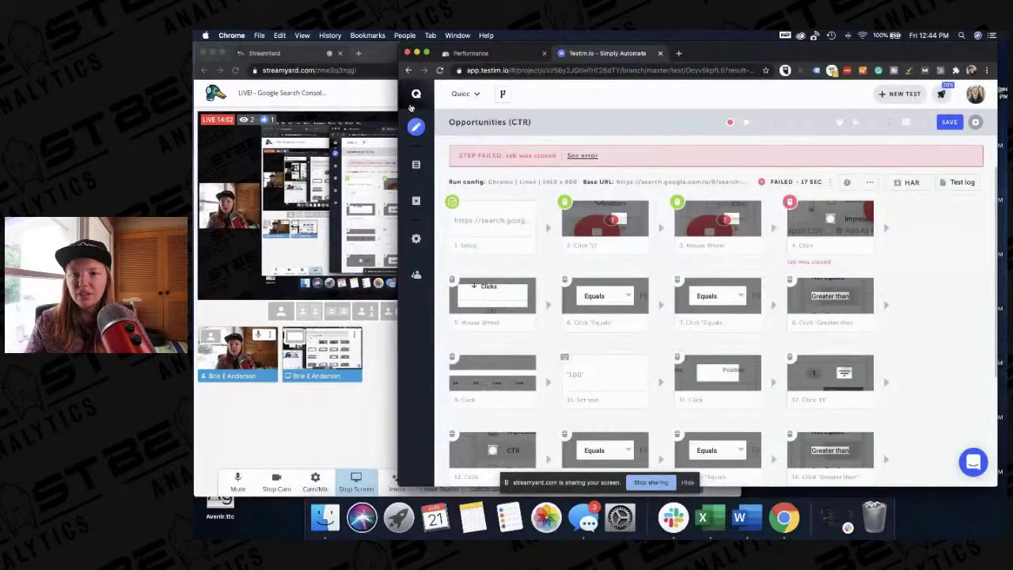
left_click_drag(396, 93, 292, 92)
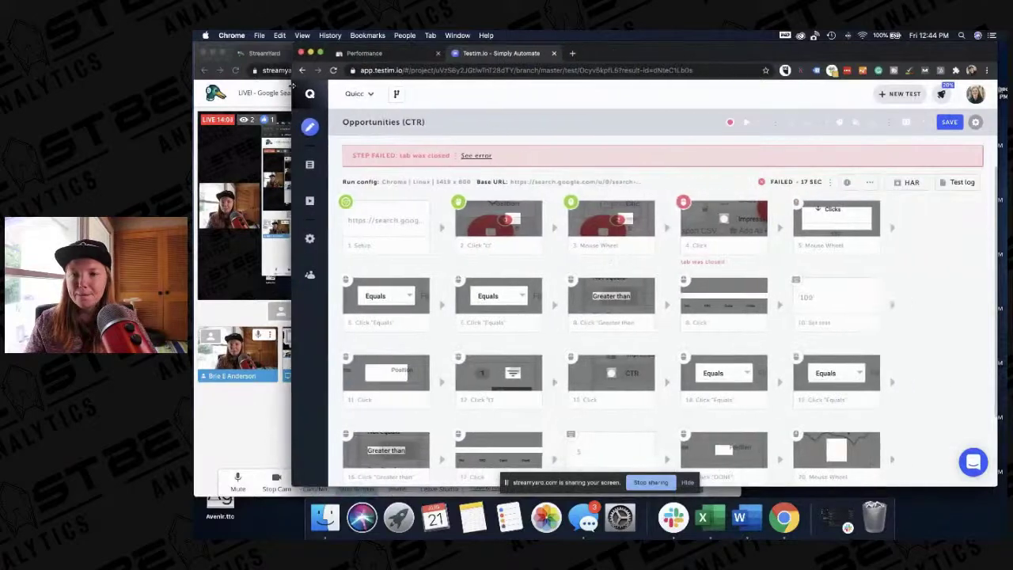
left_click(748, 124)
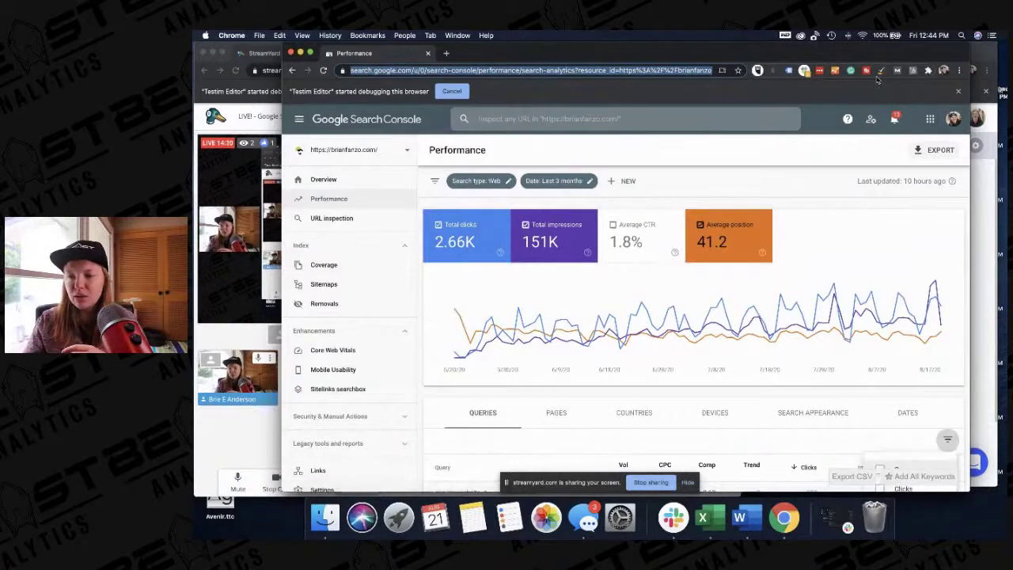
Filter the queries table to impressions greater than 100 and CTR greater than .5
scroll(897, 216, "down", 1)
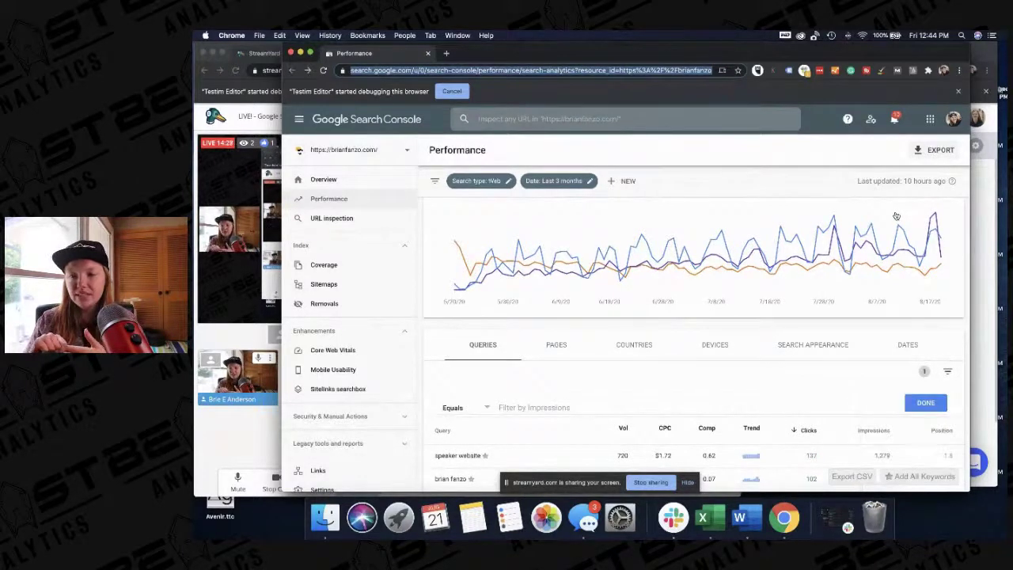
key("Down")
key("Down")
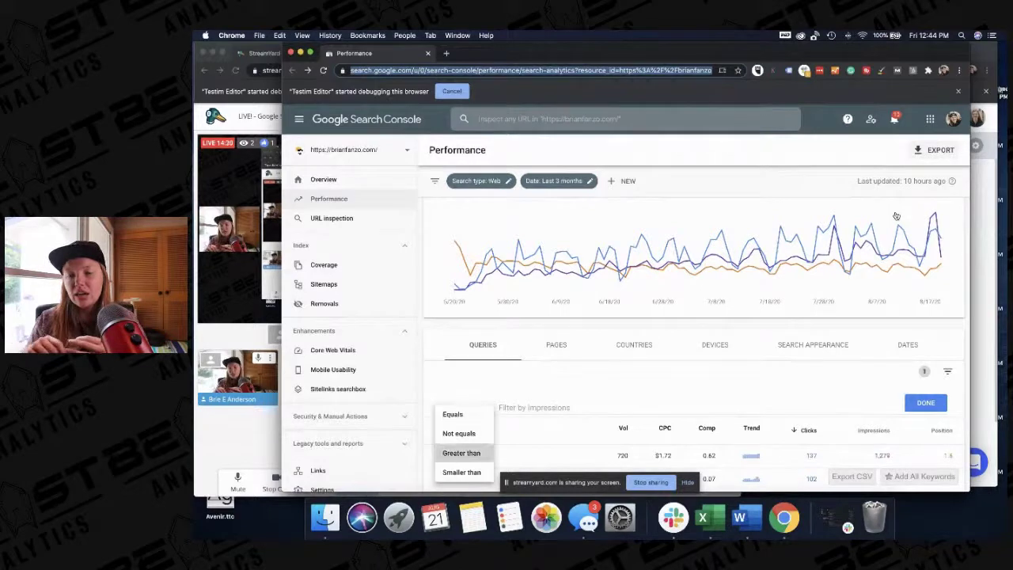
key("Return")
type("100")
key("Return")
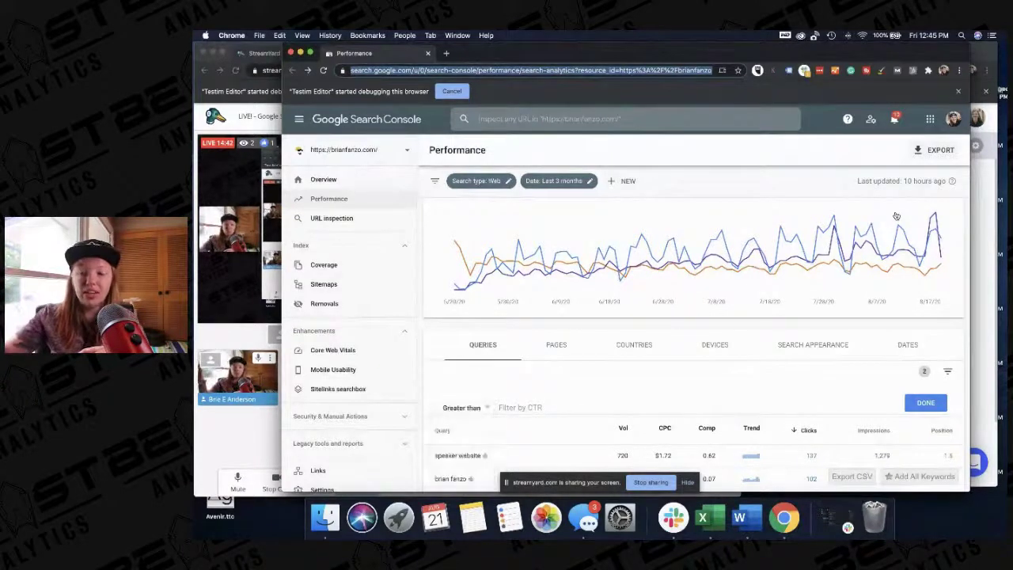
type(".5")
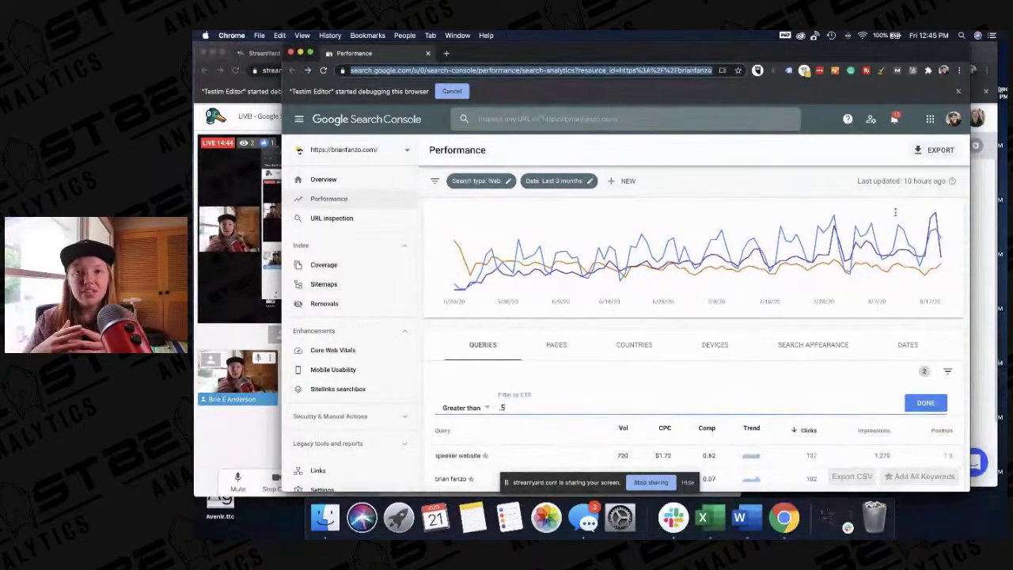
key("Return")
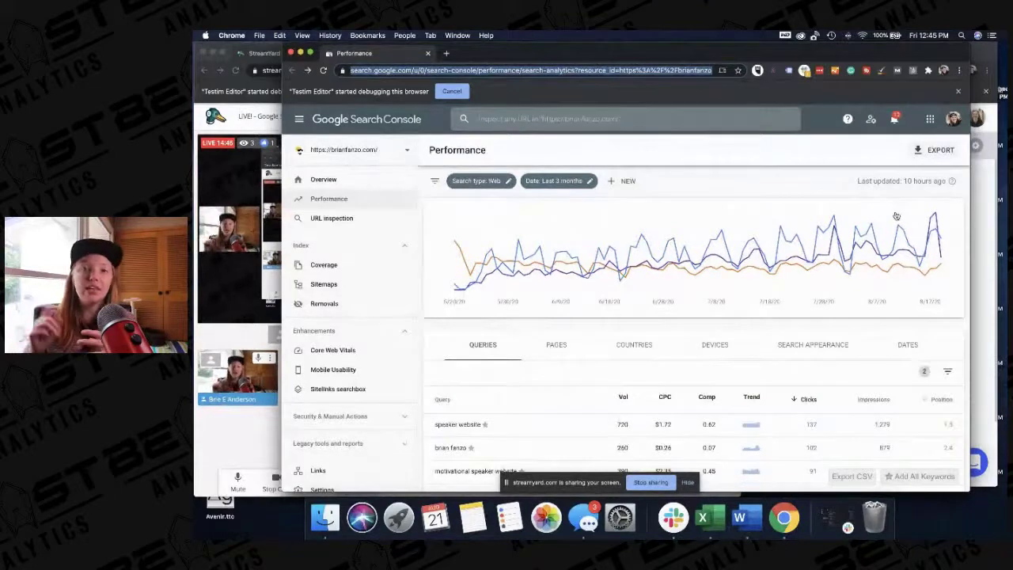
Export the filtered performance data to Google Sheets, fit the Query column to its contents, and look through the query rows
left_click(934, 150)
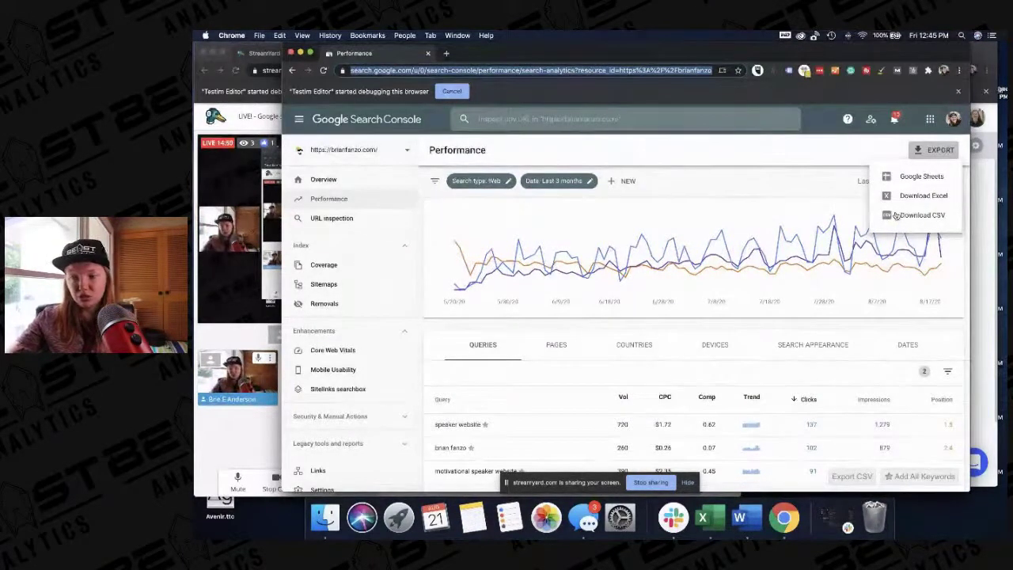
left_click(897, 216)
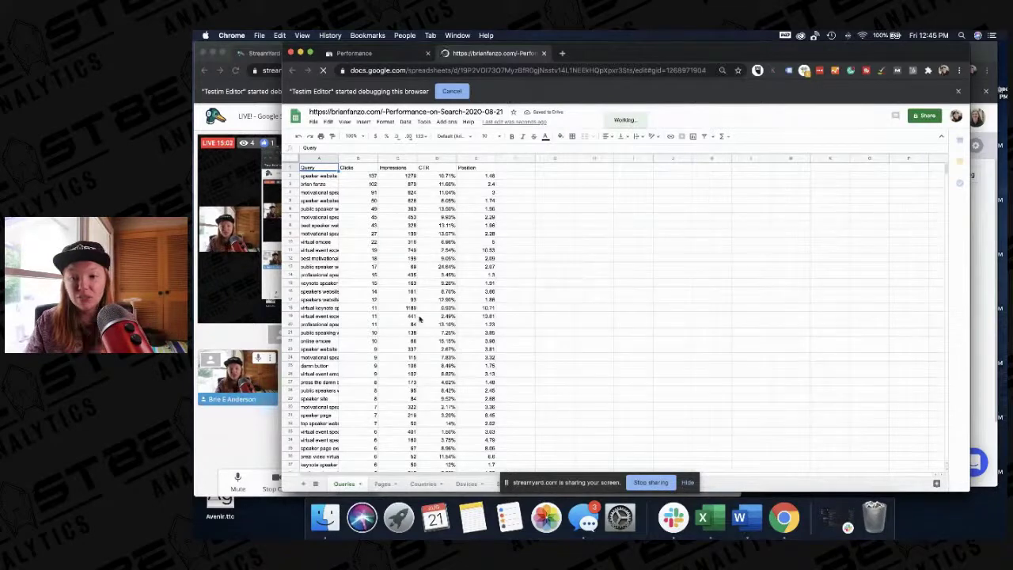
double_click(338, 158)
left_click(403, 277)
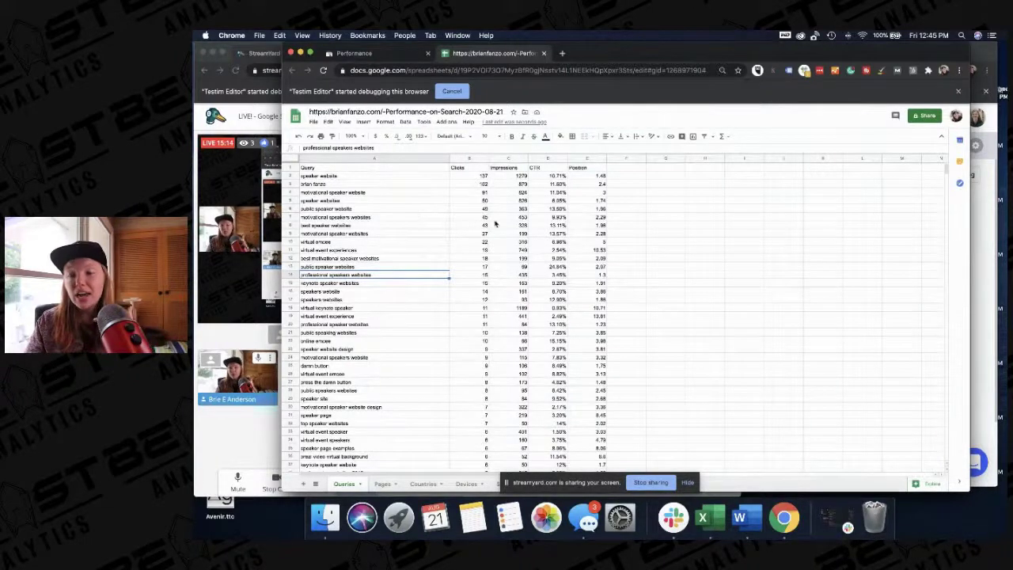
scroll(550, 227, "down", 4)
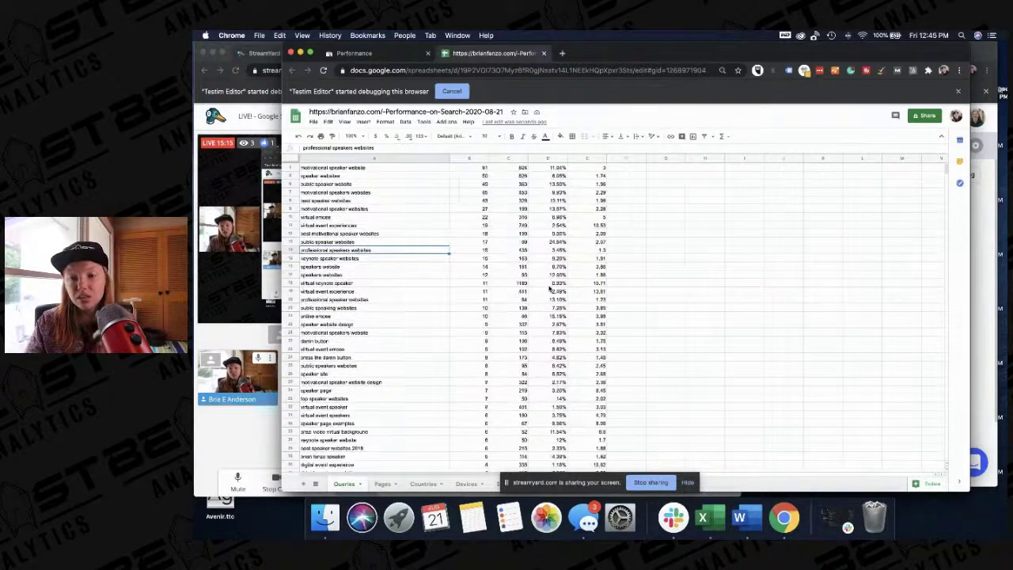
Look through the exported query rows in the spreadsheet, then switch to the StreamYard broadcast window
scroll(551, 289, "down", 3)
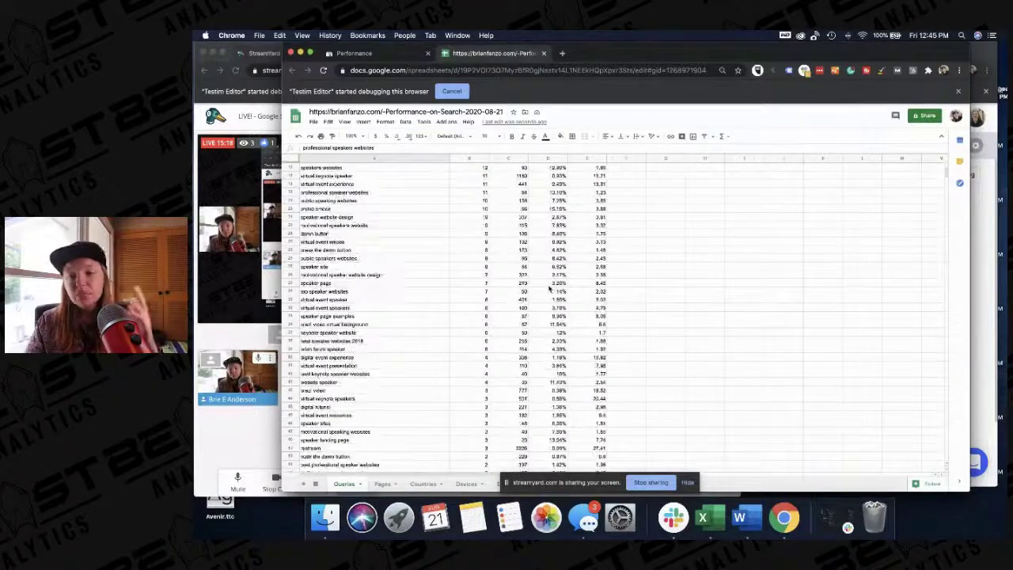
scroll(550, 289, "down", 1)
scroll(550, 289, "up", 9)
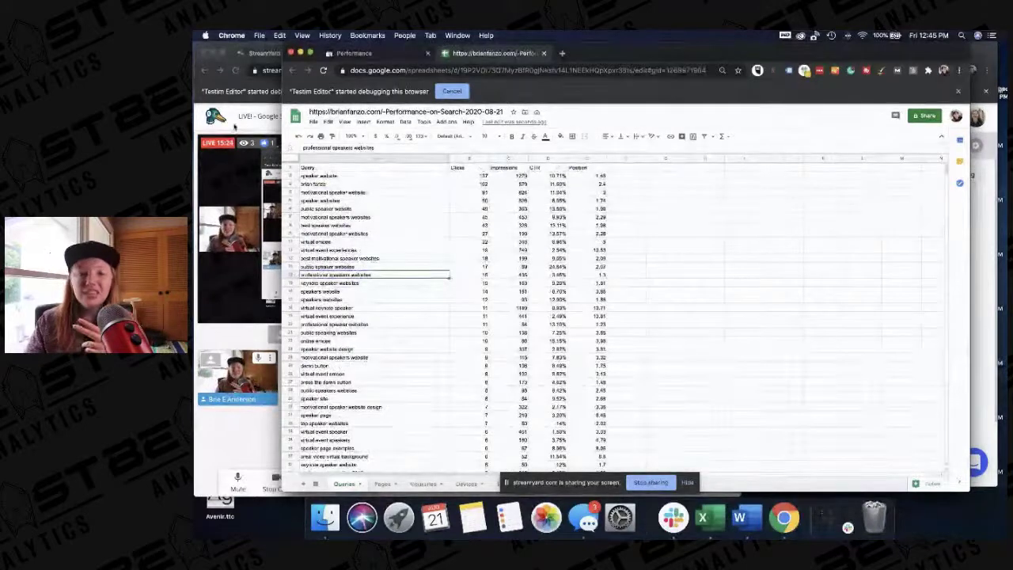
key("super+grave")
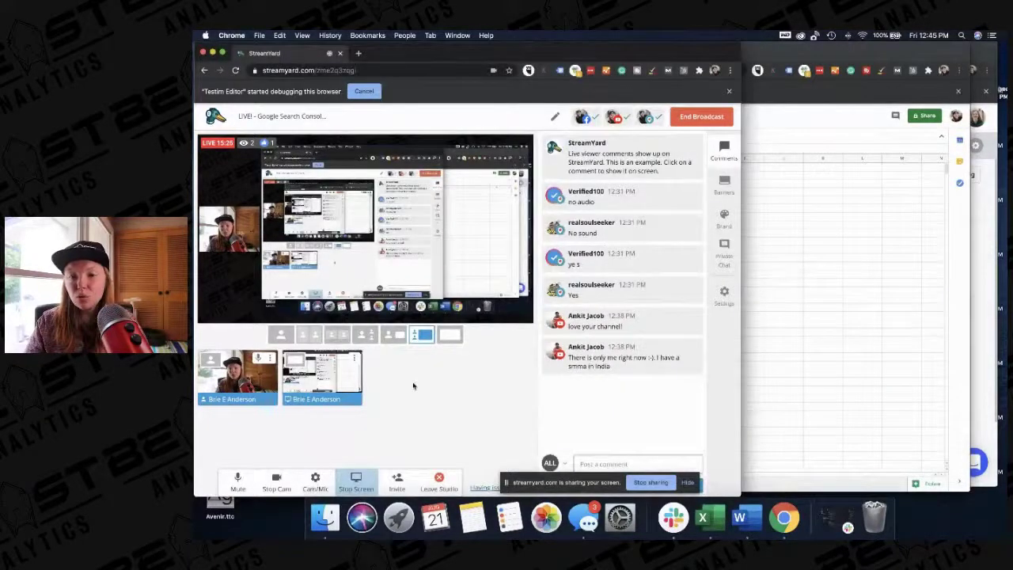
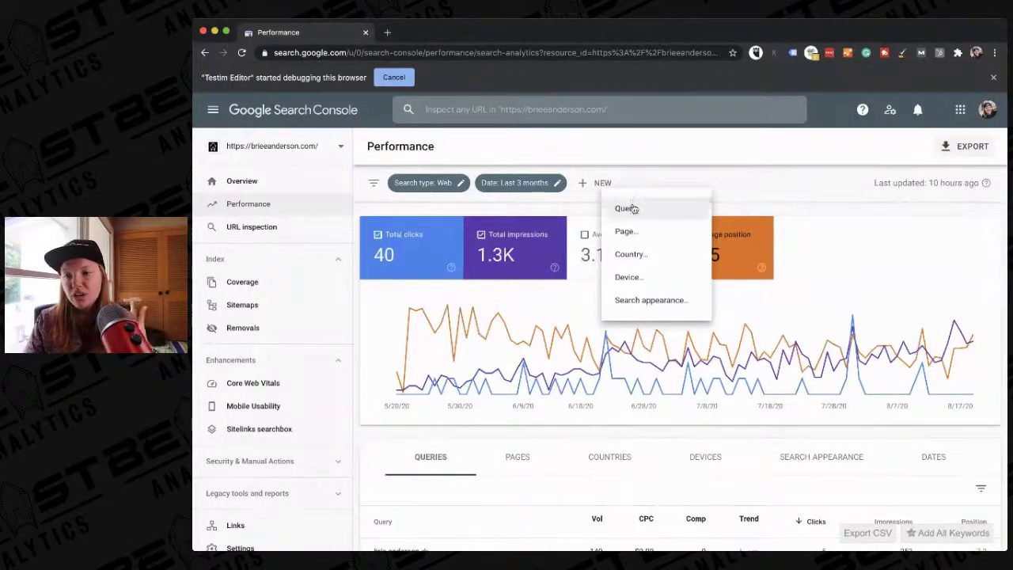
Add a query filter to the performance report for queries not containing the site owner's first name
left_click(630, 208)
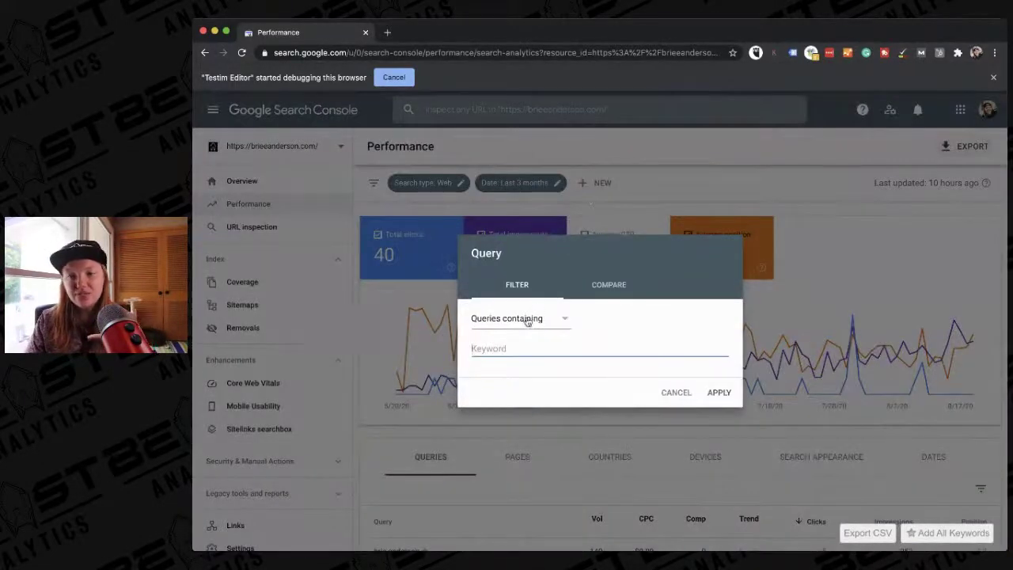
left_click(615, 285)
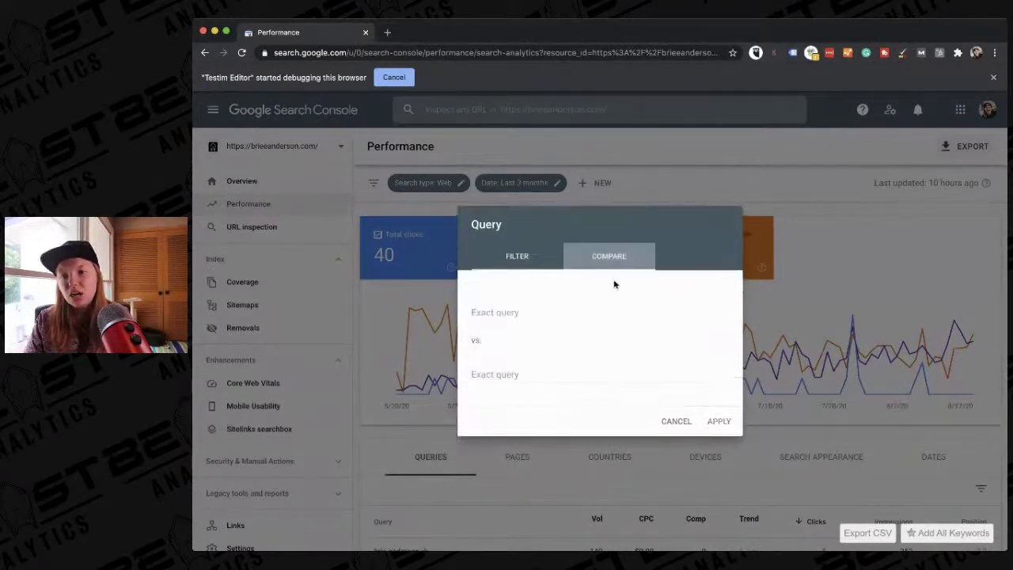
left_click(522, 288)
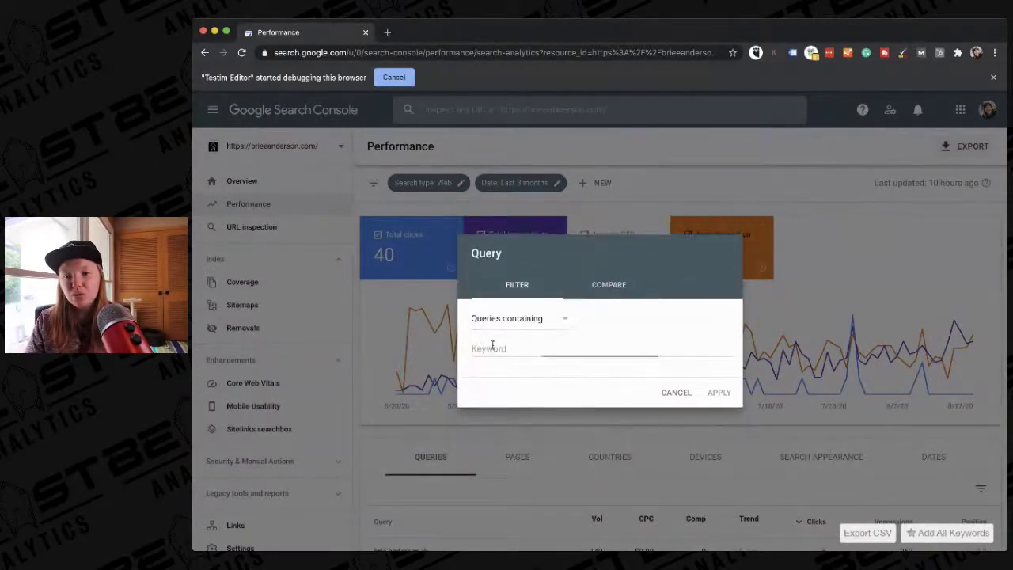
left_click(503, 321)
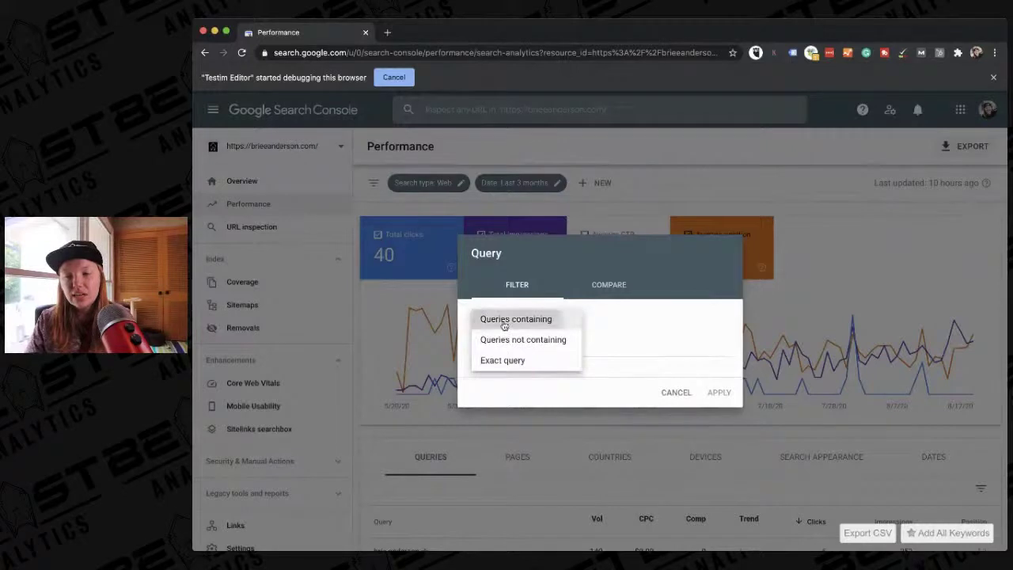
left_click(504, 325)
left_click(487, 349)
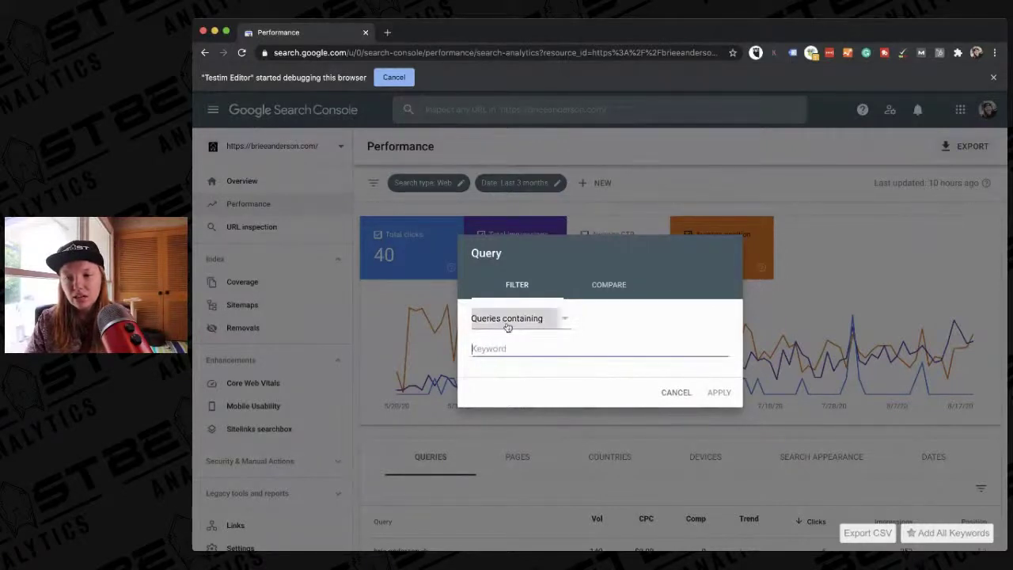
left_click(509, 320)
left_click(513, 339)
type("brie")
key("Return")
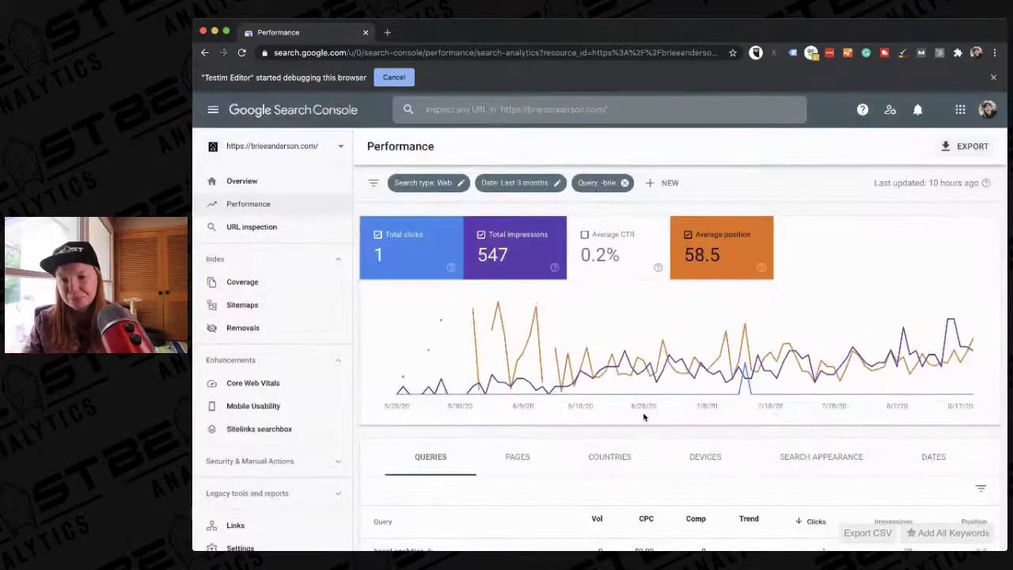
Examine the clicks, impressions and positions of the non-branded queries in the chart and queries table
scroll(643, 417, "down", 4)
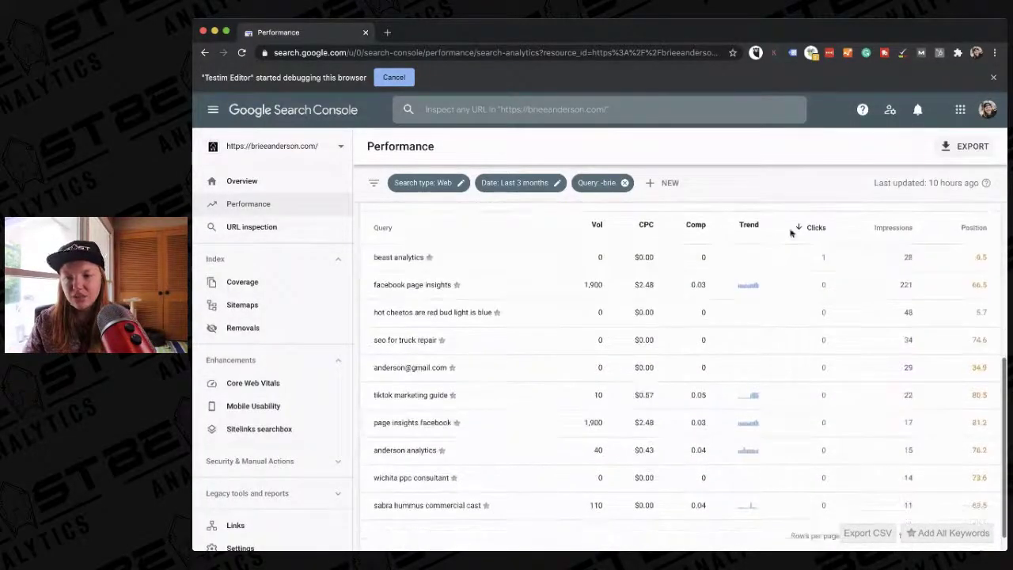
scroll(790, 232, "up", 3)
scroll(794, 230, "down", 1)
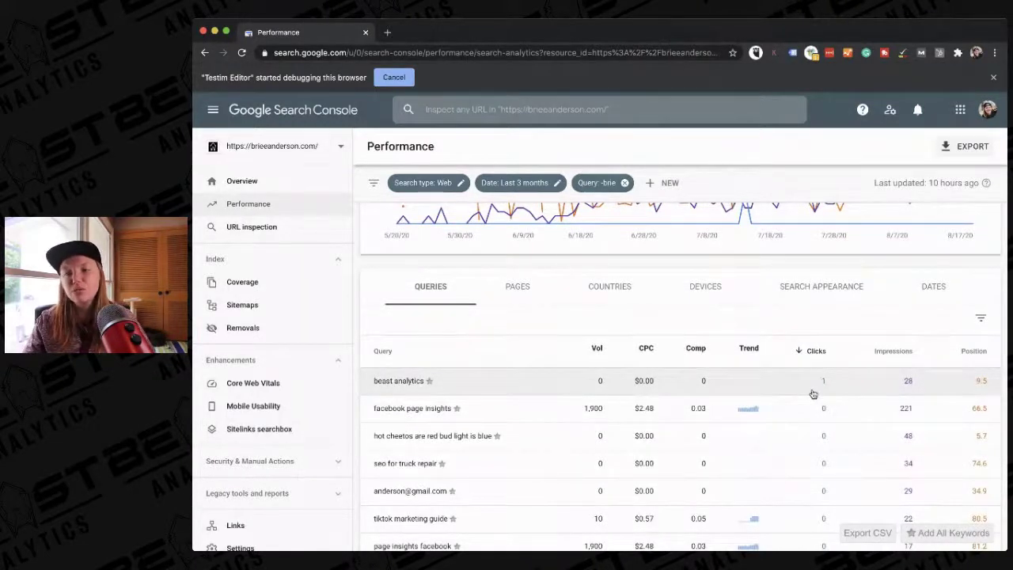
scroll(813, 394, "up", 3)
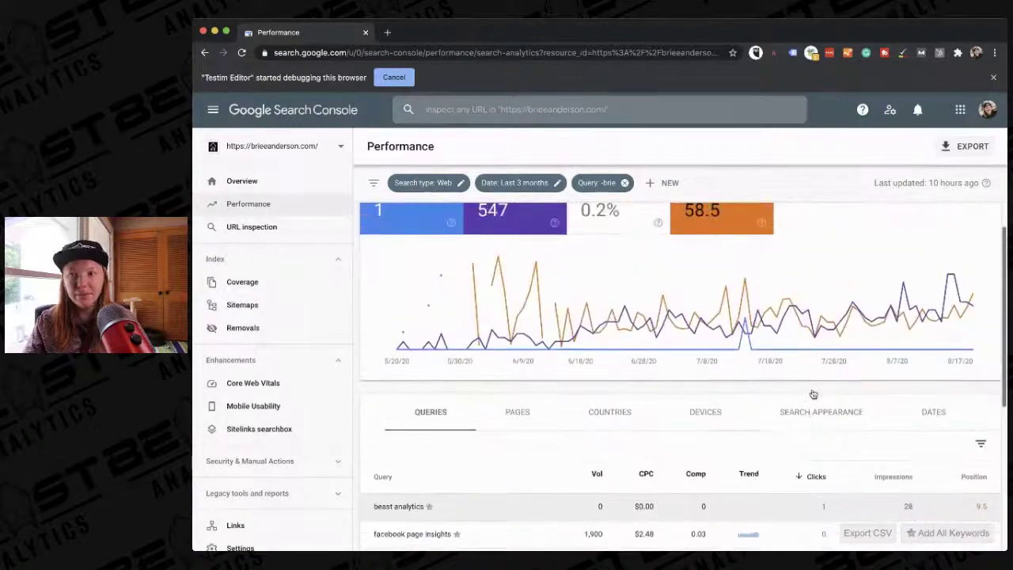
scroll(510, 230, "up", 1)
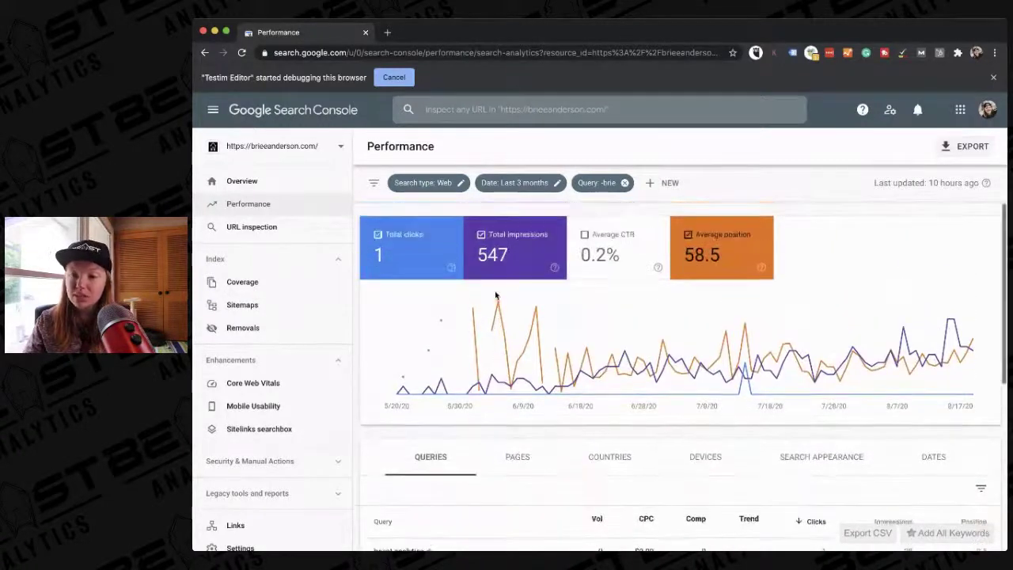
scroll(495, 291, "down", 4)
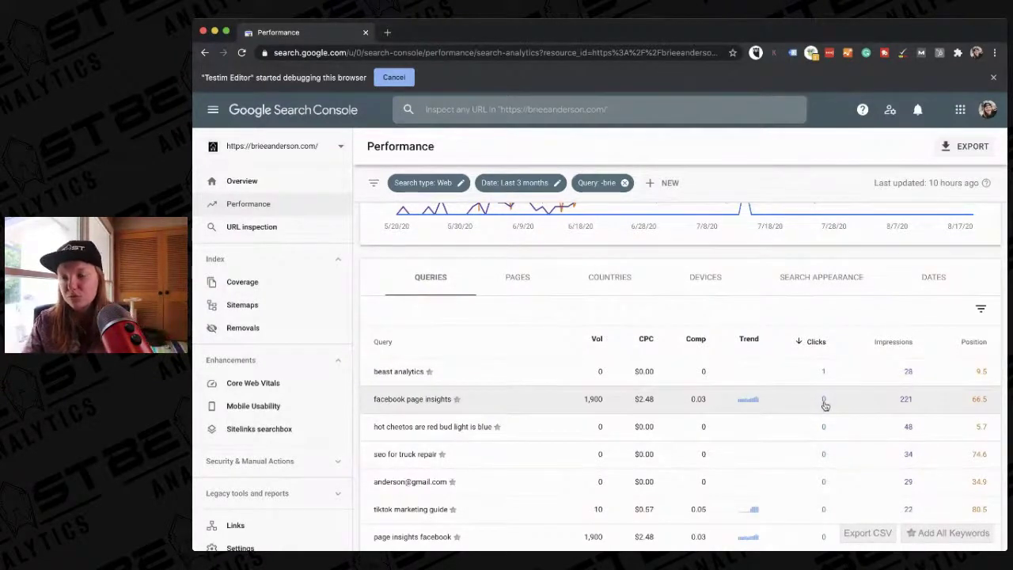
scroll(823, 404, "up", 5)
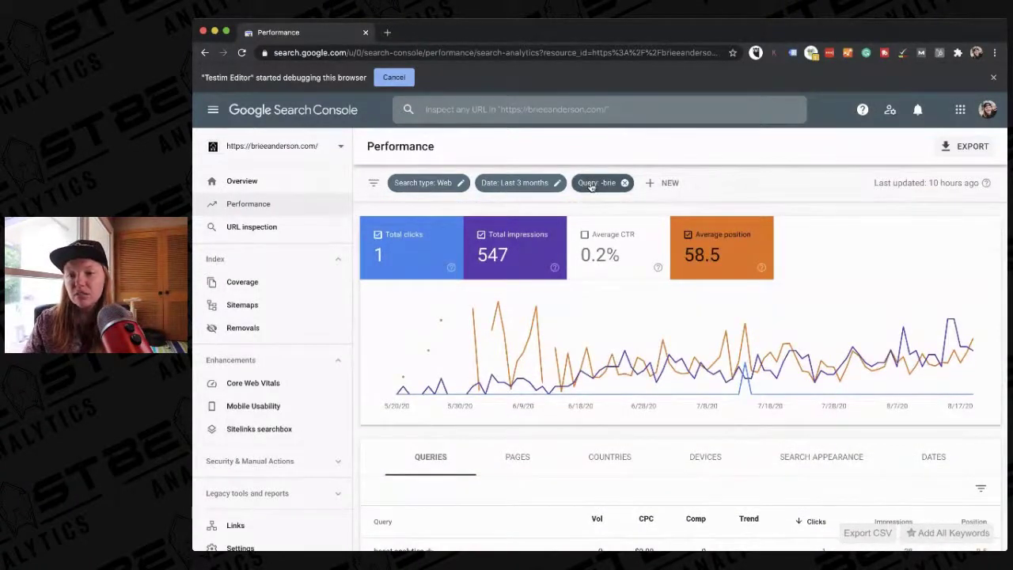
Switch the query filter to queries containing the site owner's first name and review the branded queries
left_click(592, 183)
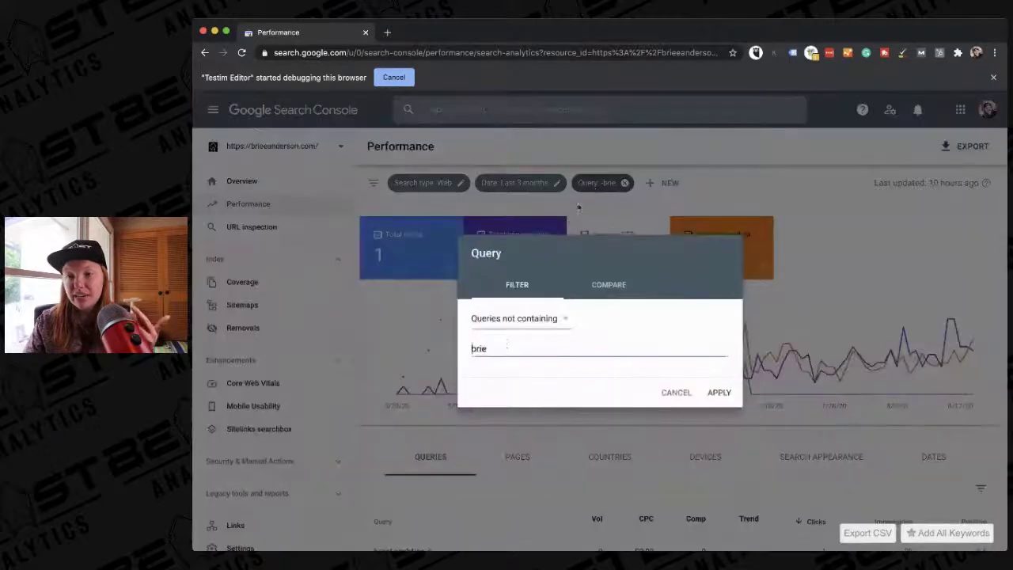
left_click(514, 321)
left_click(519, 323)
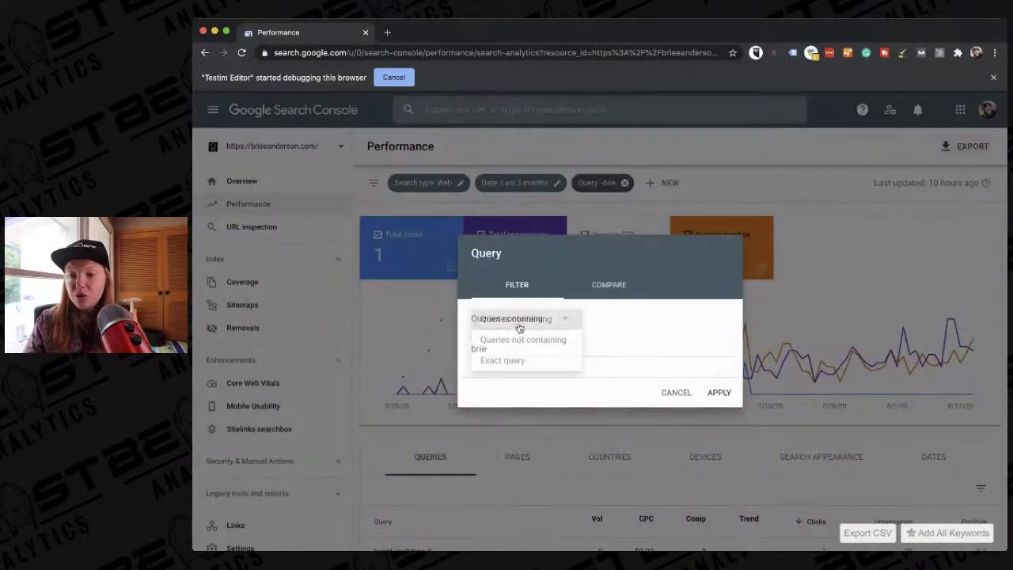
left_click(722, 396)
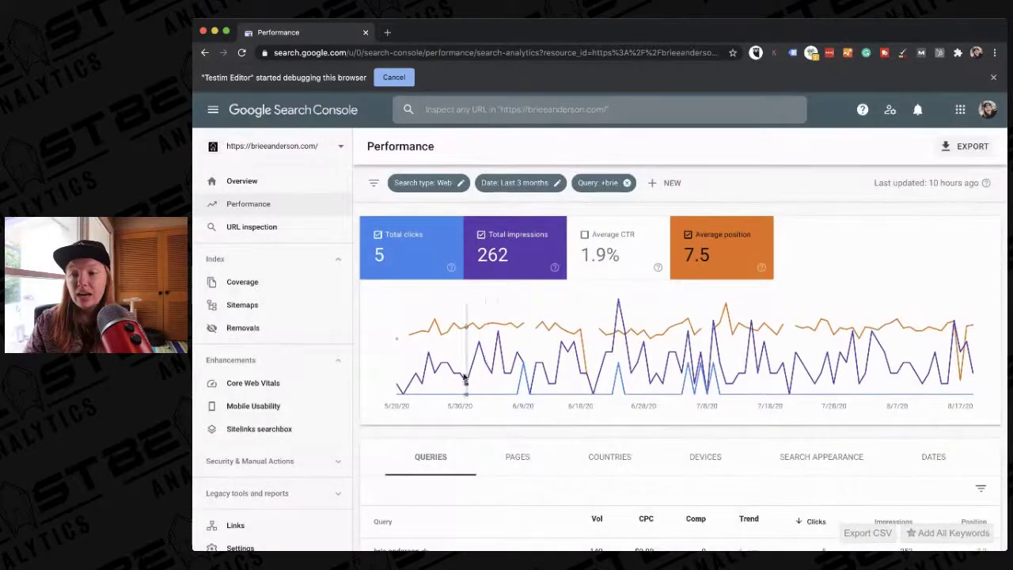
mouse_move(424, 363)
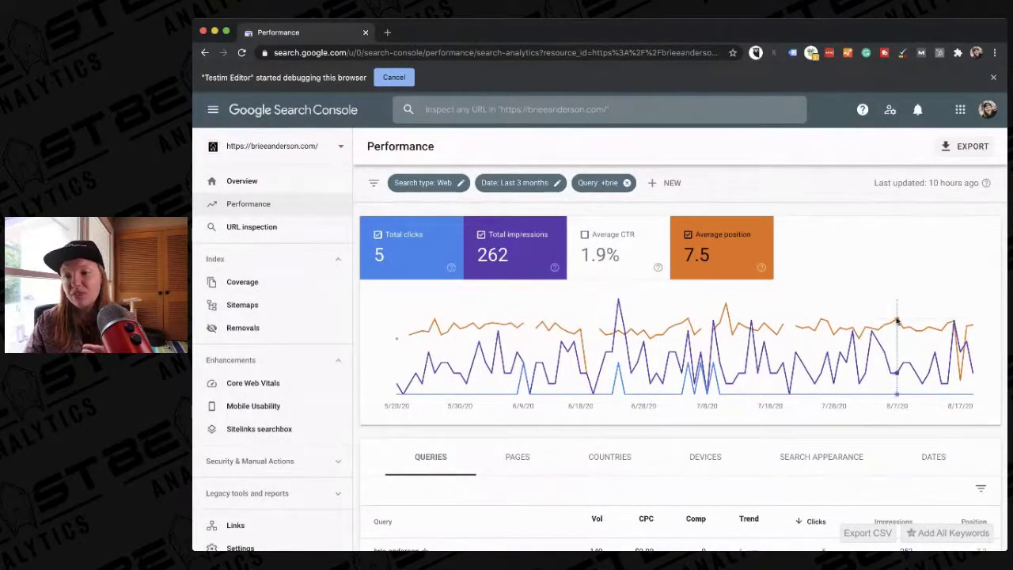
scroll(752, 467, "down", 3)
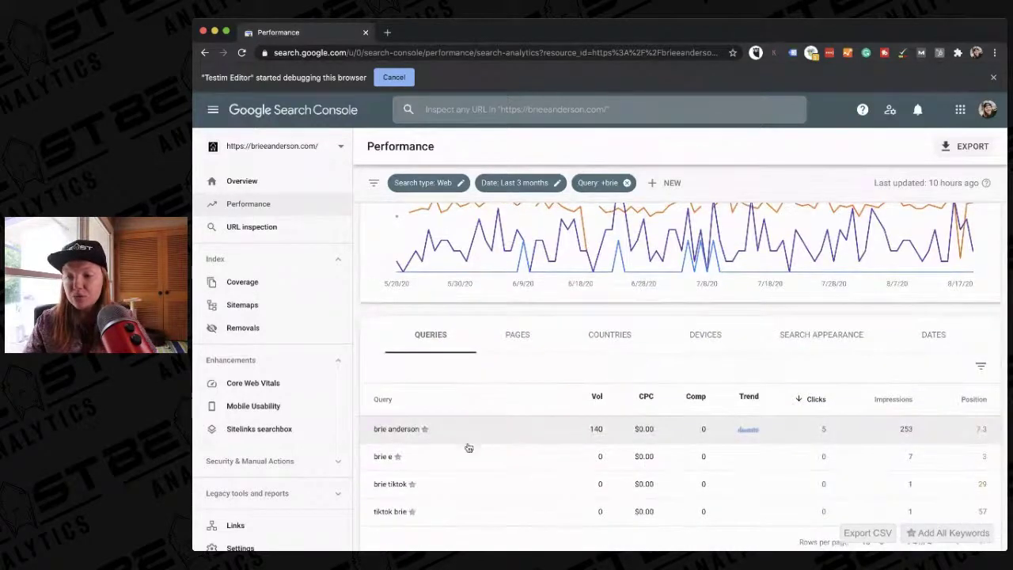
scroll(467, 447, "down", 1)
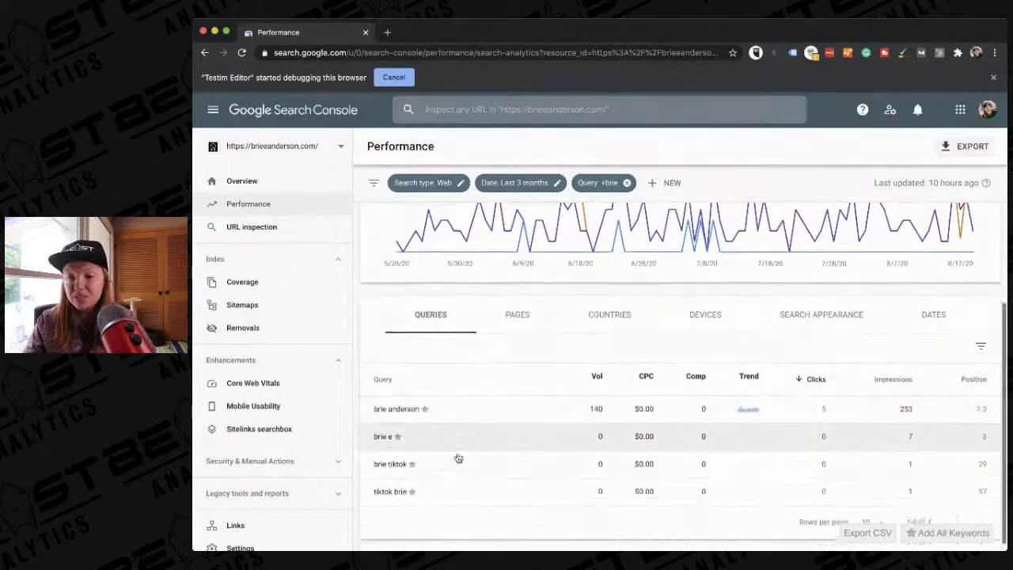
Narrow the report to the site owner's full-name query, review it, and remove the query filter
left_click(460, 415)
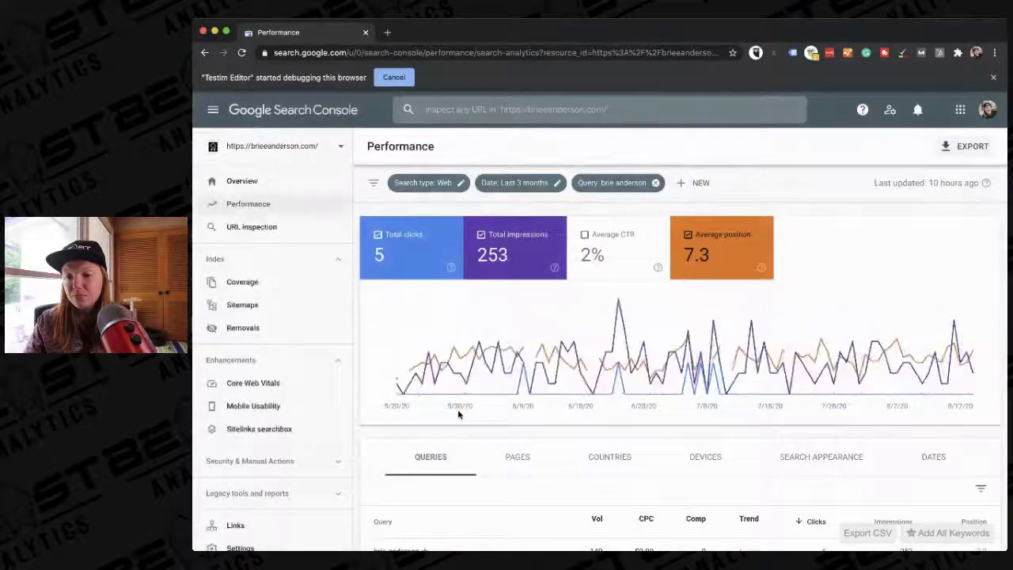
scroll(463, 426, "down", 2)
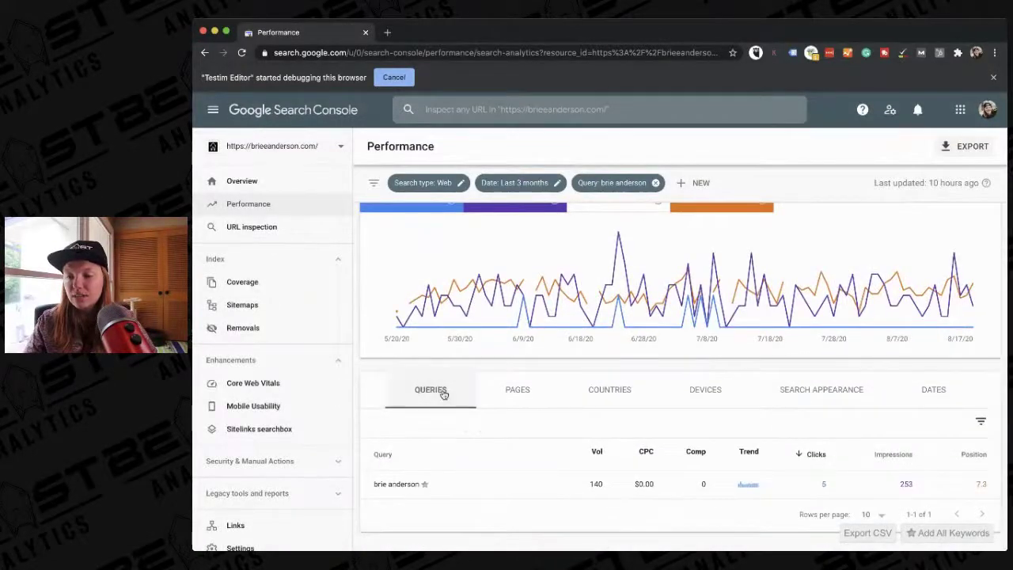
scroll(513, 289, "up", 2)
left_click(655, 183)
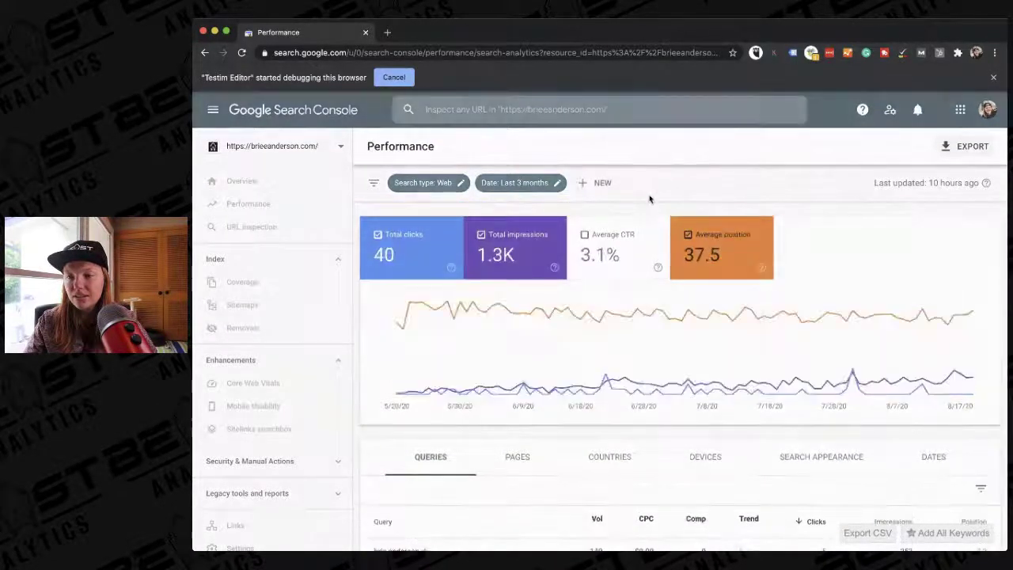
Filter the report to the query "page insights facebook" from the queries table, review it, and return to the unfiltered report
scroll(464, 453, "down", 5)
scroll(465, 454, "down", 1)
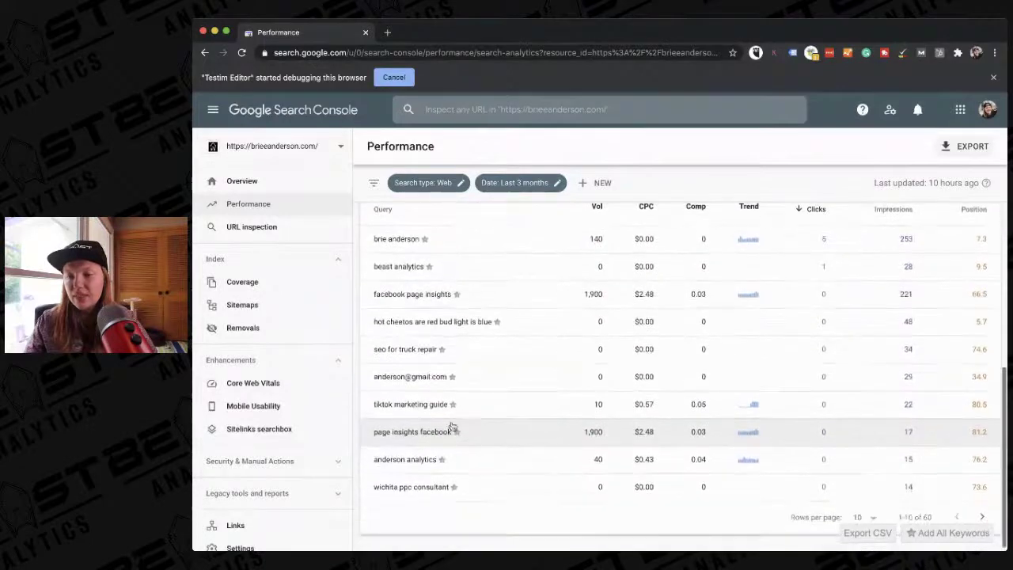
scroll(406, 420, "up", 2)
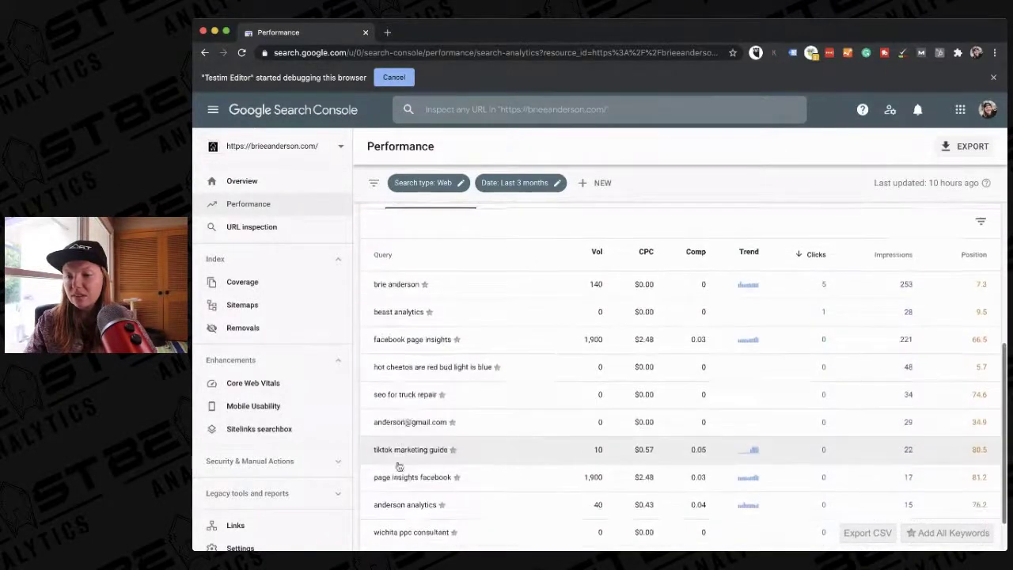
left_click(400, 485)
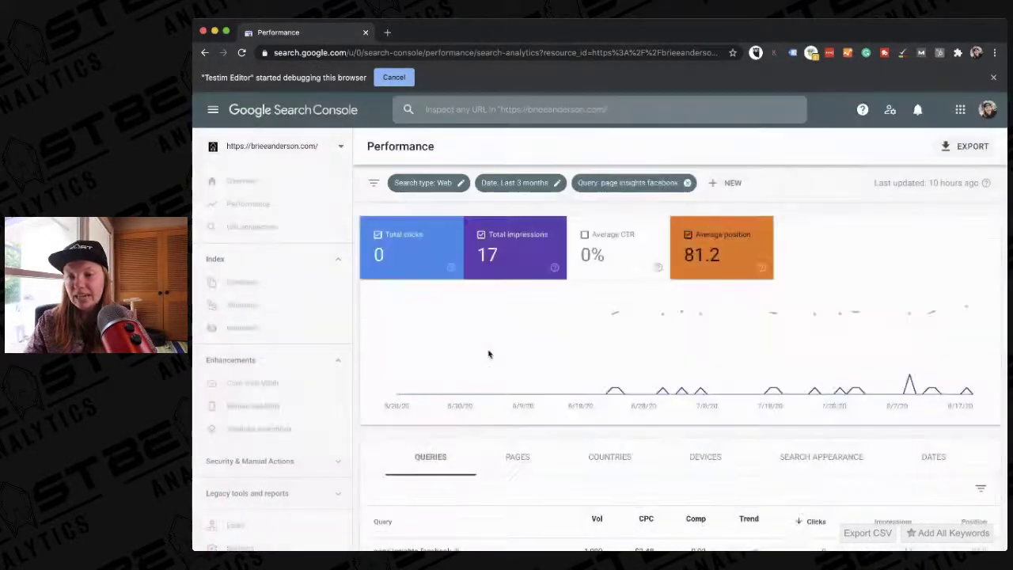
scroll(443, 464, "down", 2)
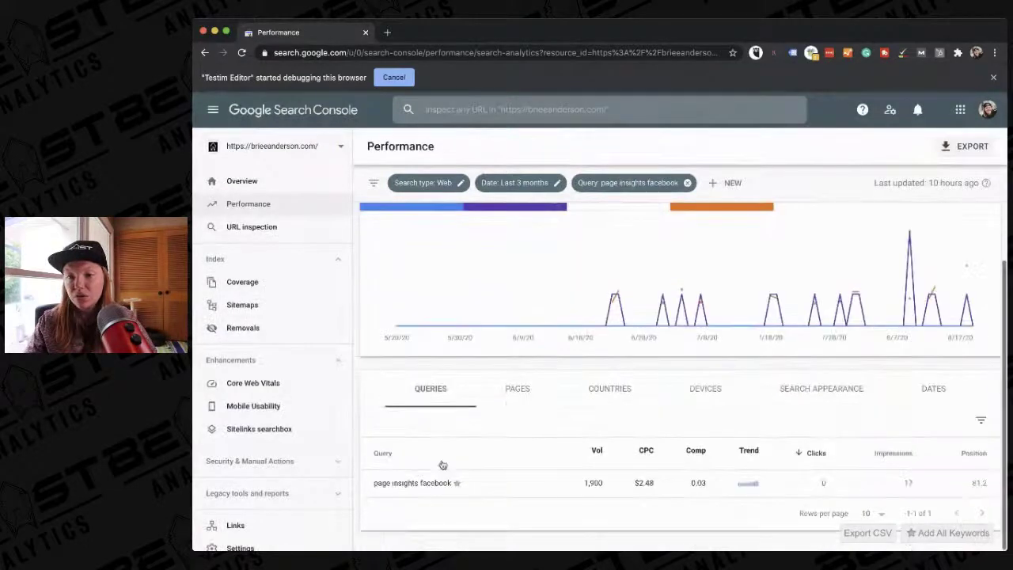
left_click(206, 53)
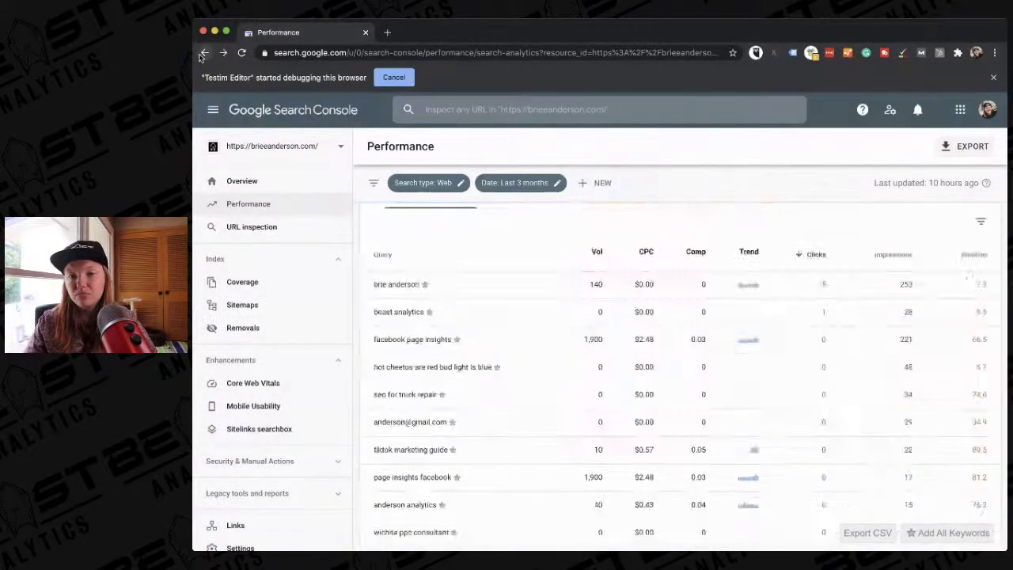
Look over the unfiltered queries and check the date range options, leaving the date filter unchanged
scroll(445, 403, "down", 1)
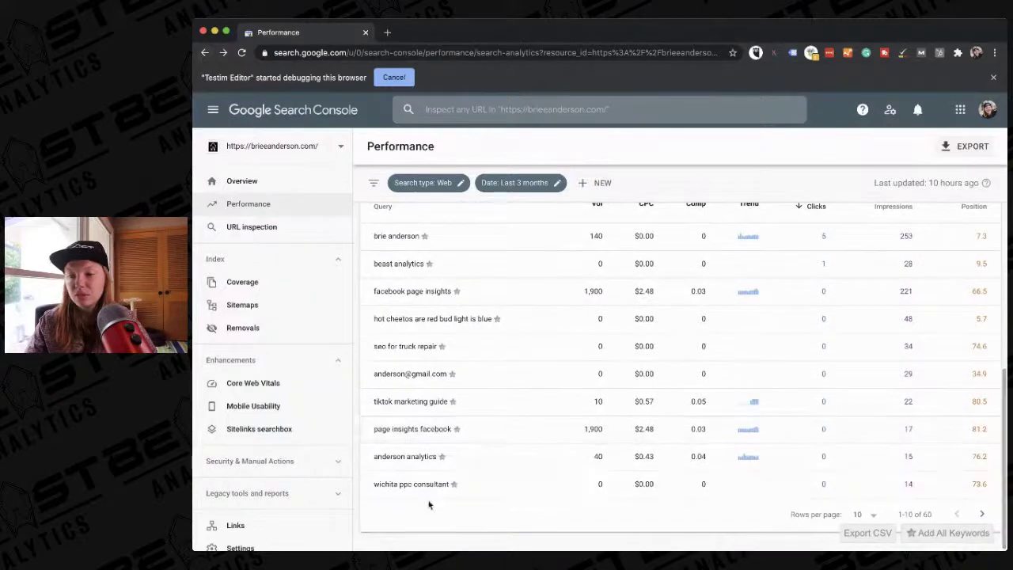
scroll(456, 342, "up", 5)
left_click(514, 182)
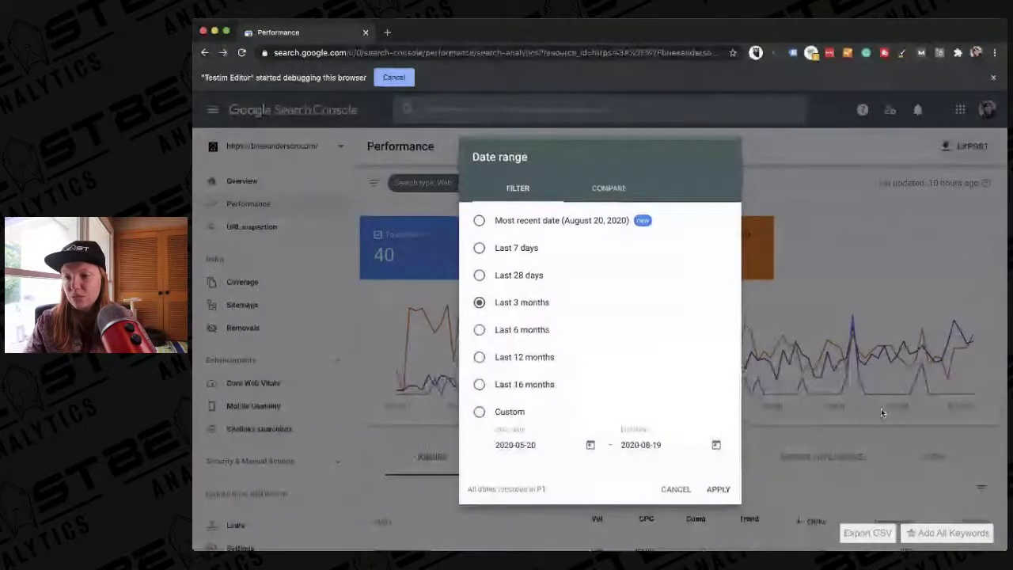
left_click(882, 408)
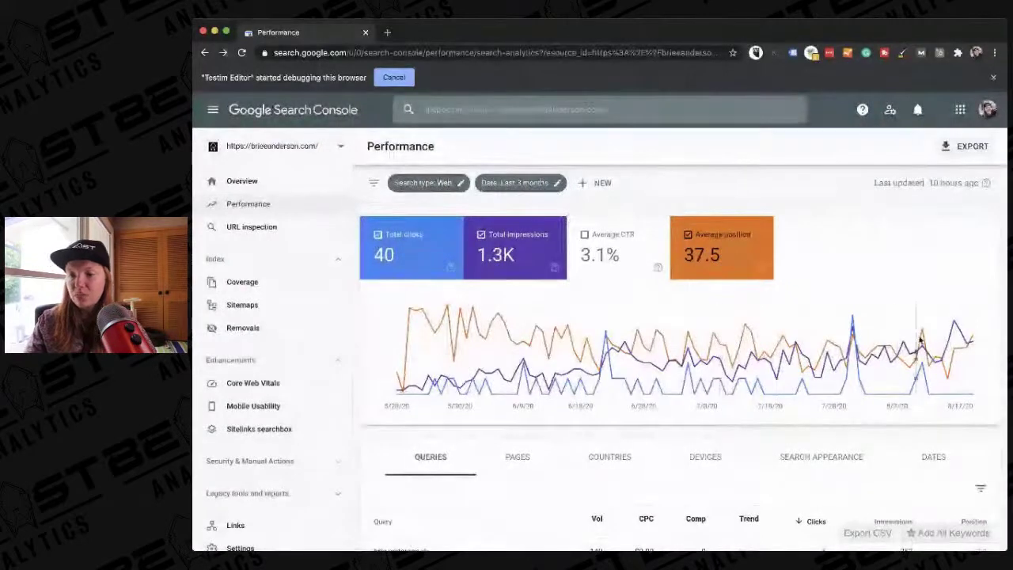
Set a custom date range with start date 2020-05-31 and end date 2020-07-31
mouse_move(978, 315)
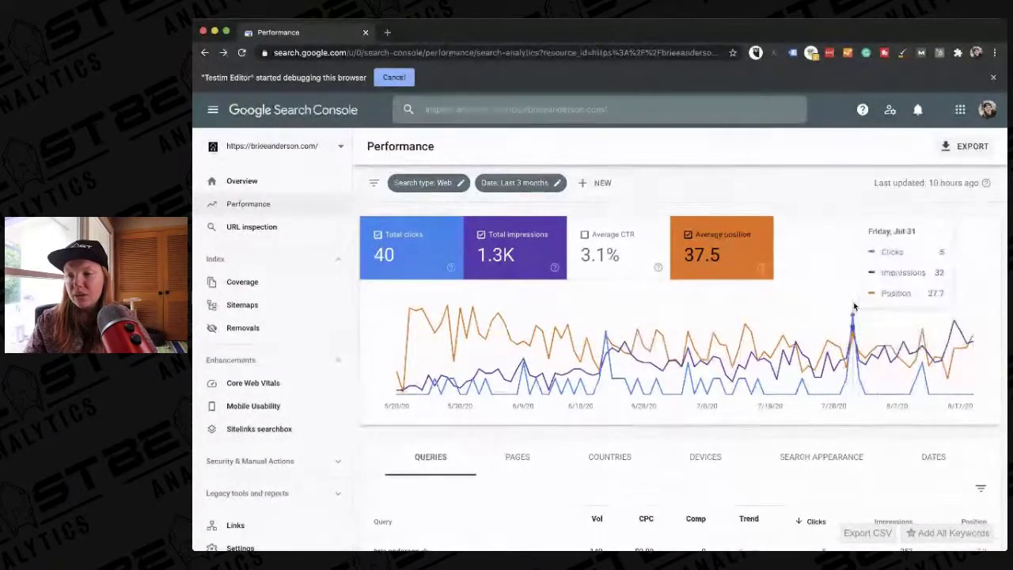
left_click(515, 183)
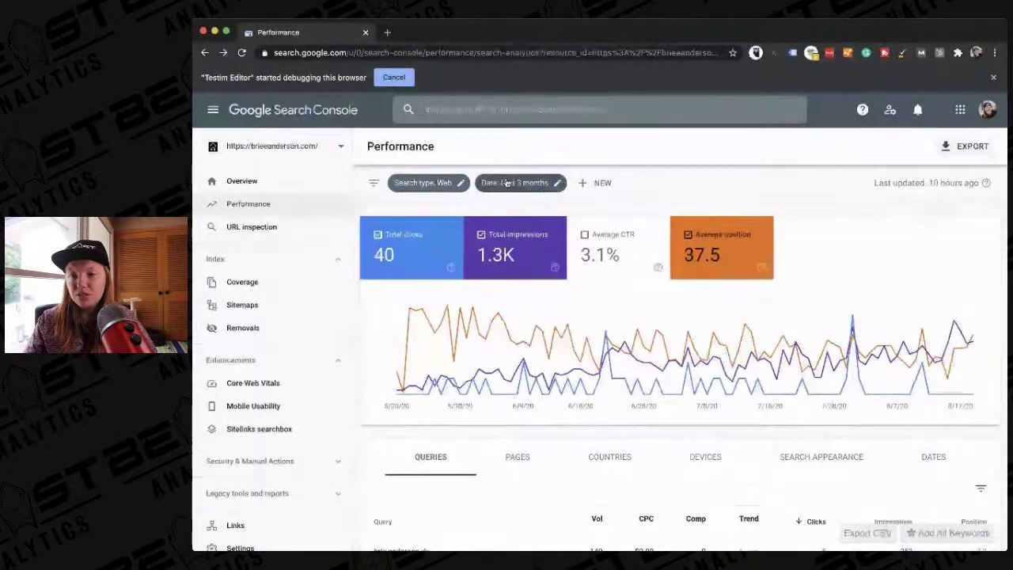
left_click(515, 442)
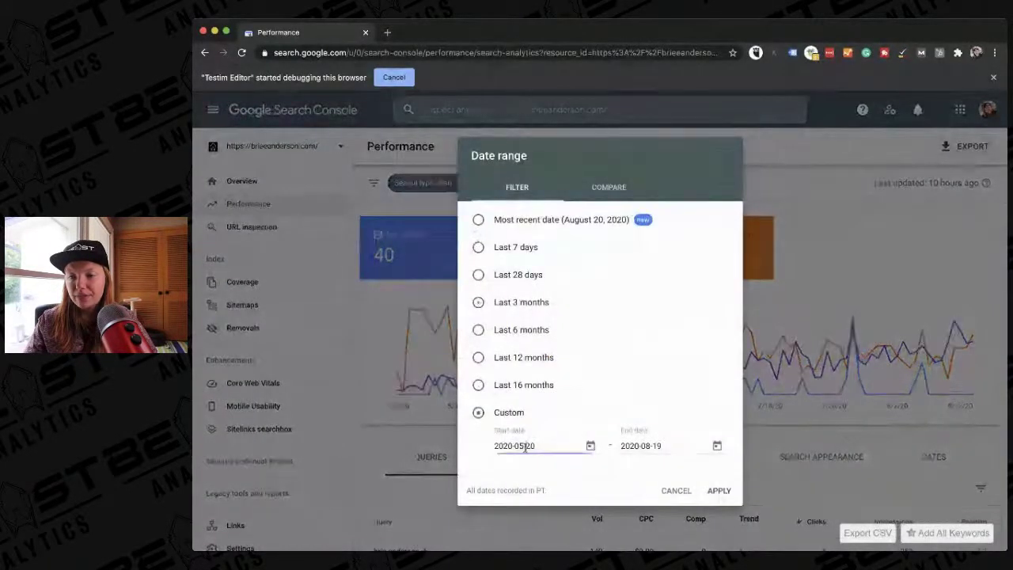
left_click(589, 446)
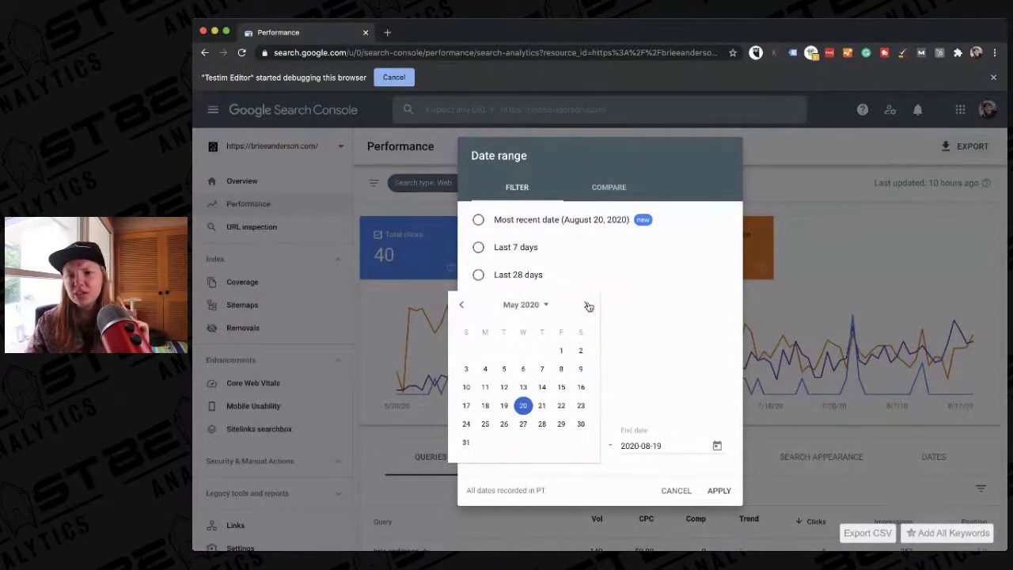
left_click(466, 441)
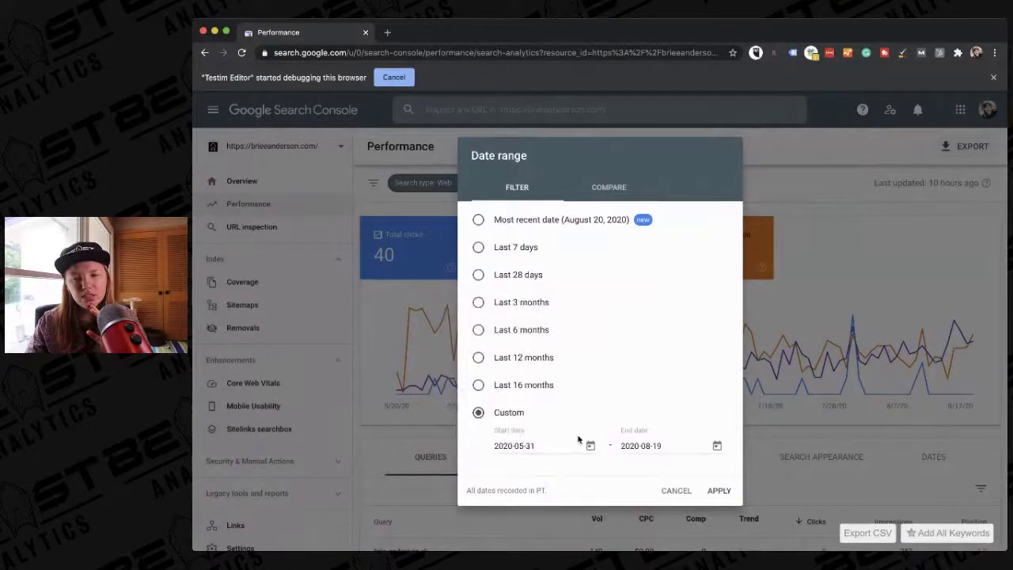
left_click(717, 446)
left_click(587, 304)
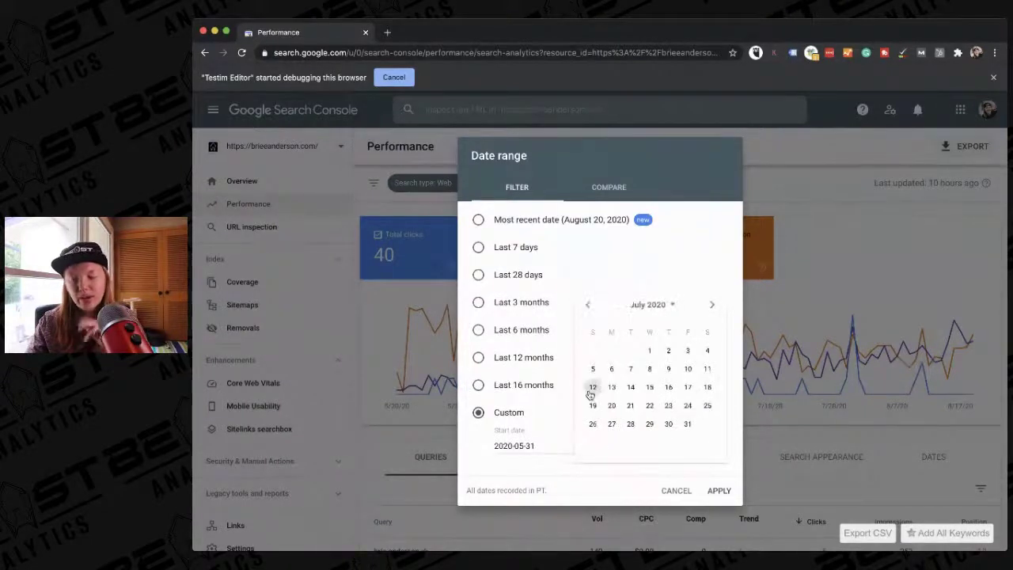
left_click(686, 425)
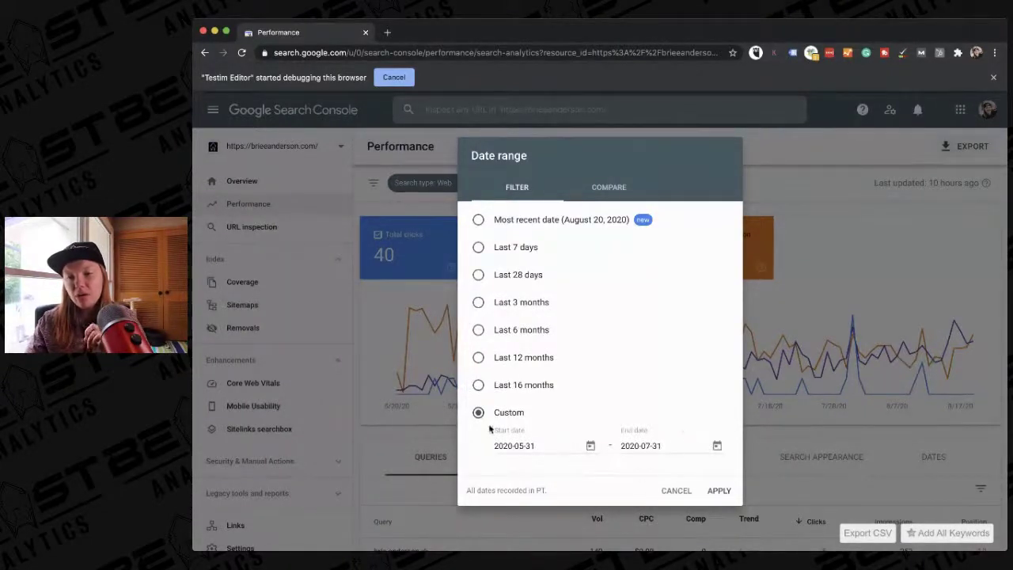
Change the custom start date to 2020-07-31, but apply the Last 12 months range to the report instead
left_click(590, 446)
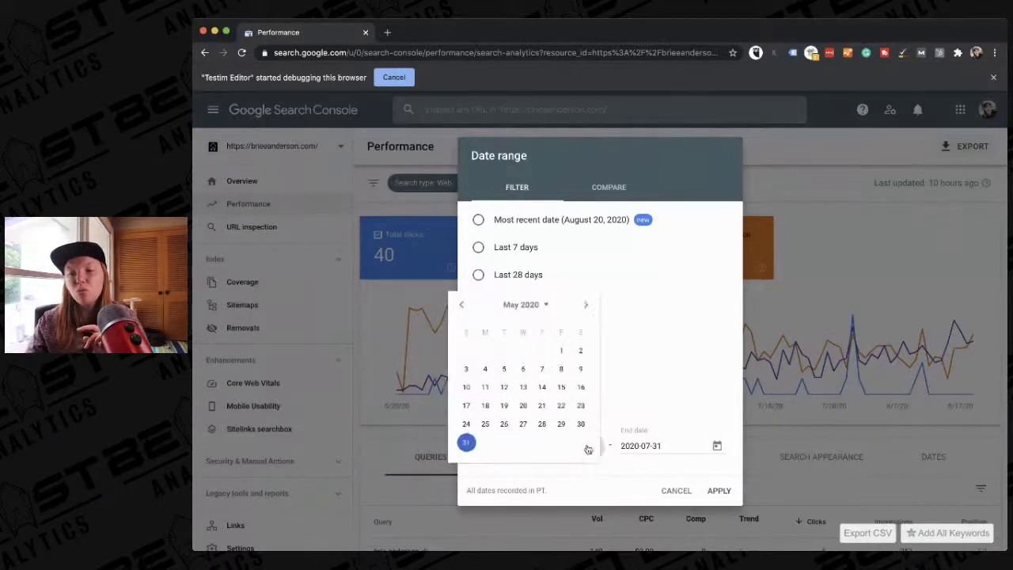
left_click(586, 304)
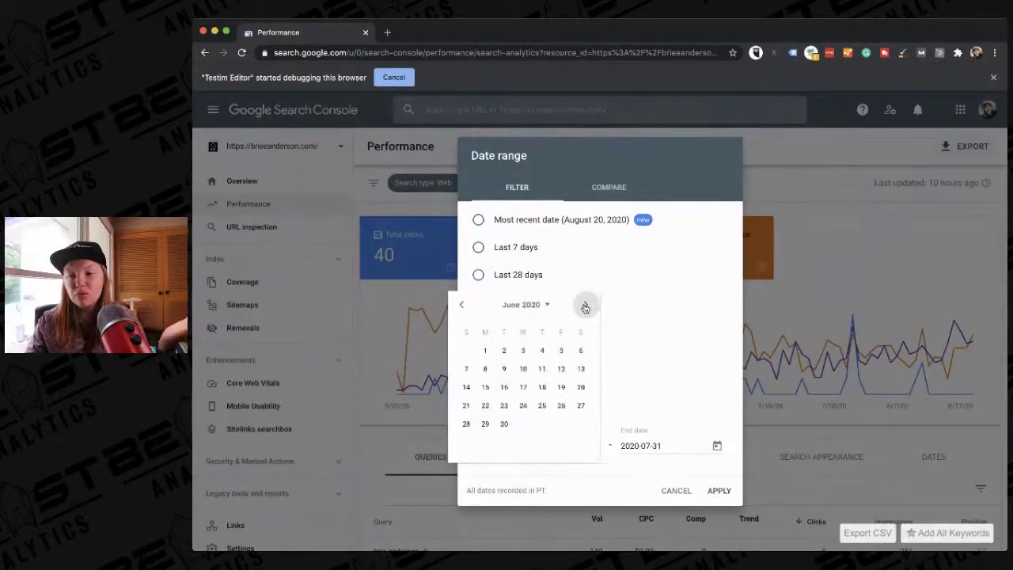
left_click(586, 304)
left_click(561, 423)
left_click(668, 349)
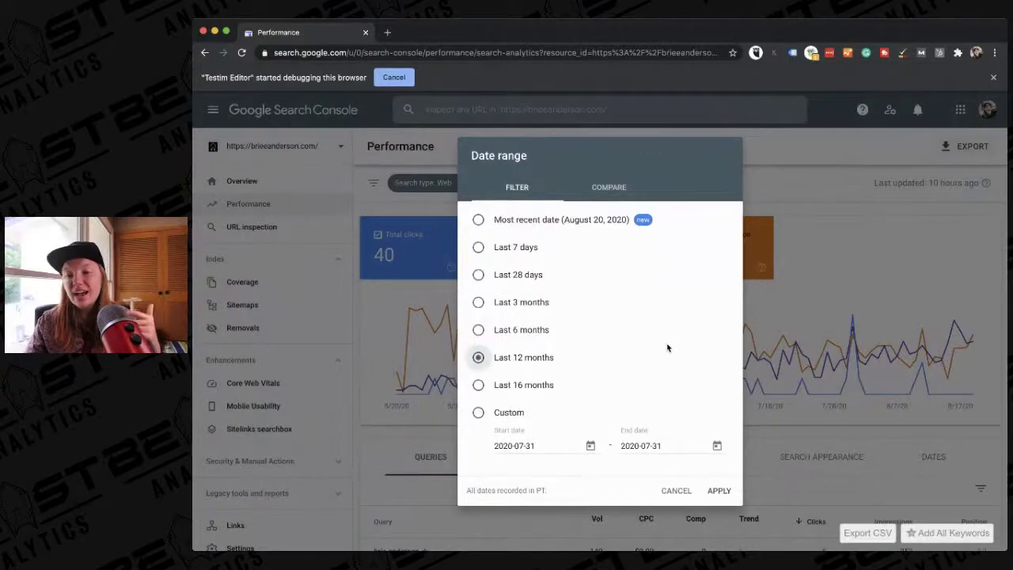
left_click(719, 490)
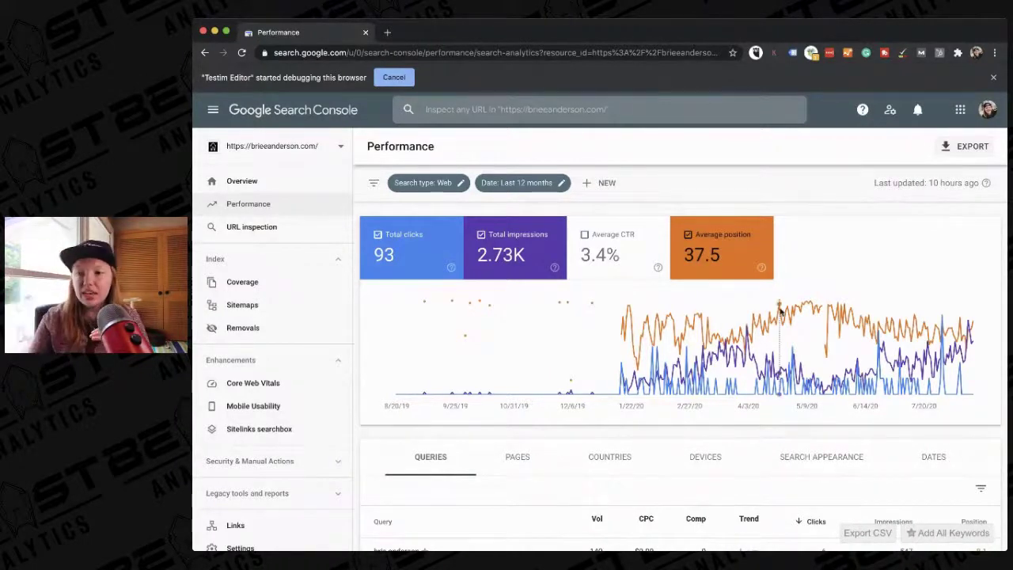
Switch the date filter to a custom range with 2020-07-31 as its start date
left_click(506, 183)
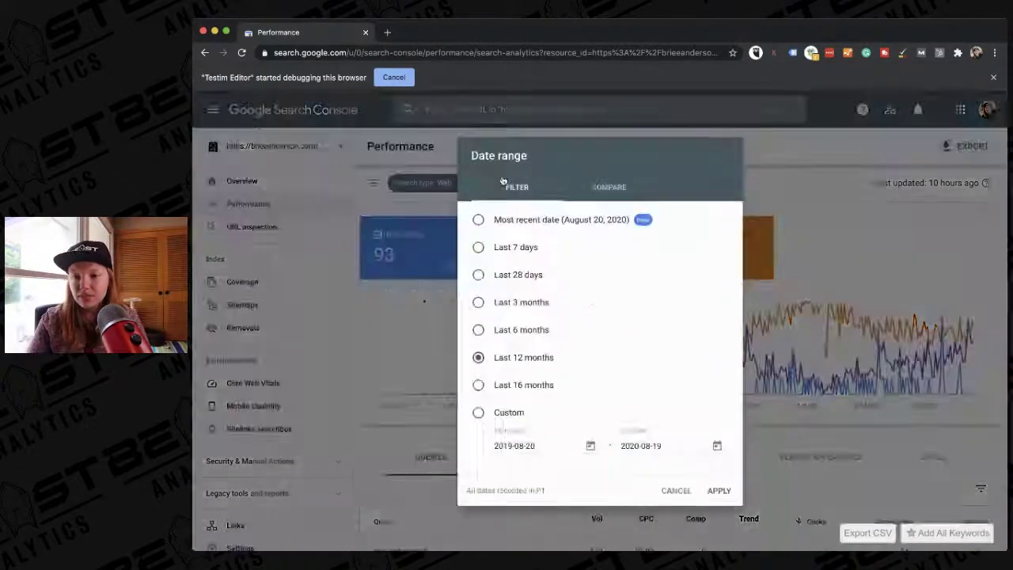
left_click(590, 447)
left_click(586, 306)
left_click(586, 306)
left_click(586, 306)
left_click(586, 306)
left_click(586, 306)
left_click(586, 306)
left_click(586, 306)
left_click(586, 306)
left_click(586, 306)
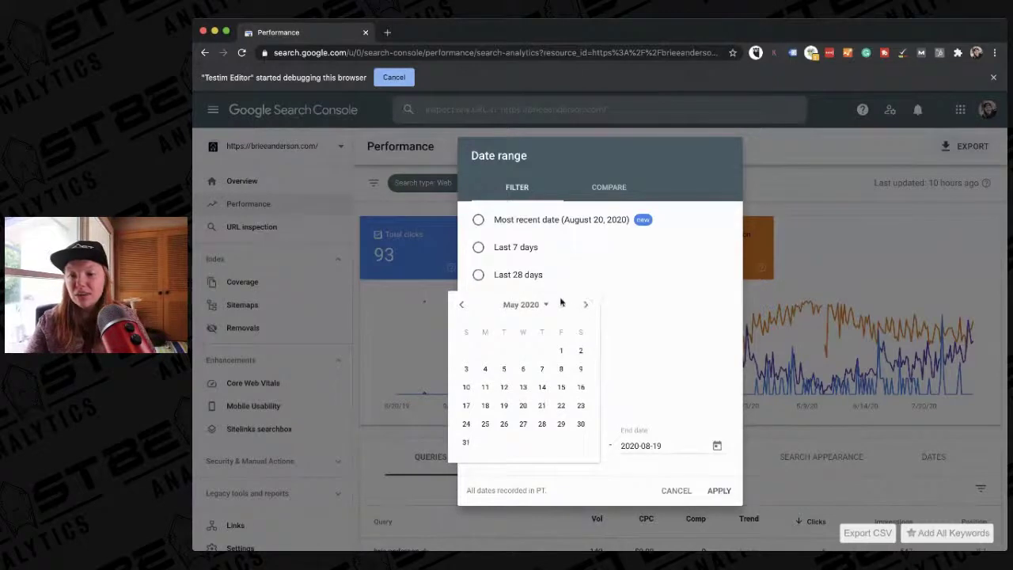
left_click(585, 307)
left_click(587, 307)
left_click(560, 425)
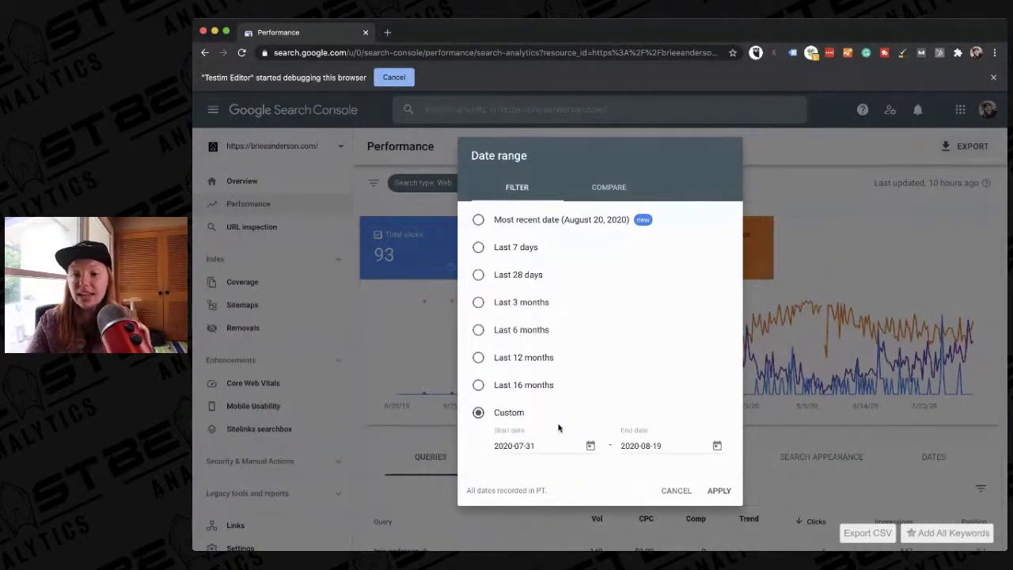
Set the custom range's end date to 2020-07-31 and apply the single-day filter
left_click(707, 446)
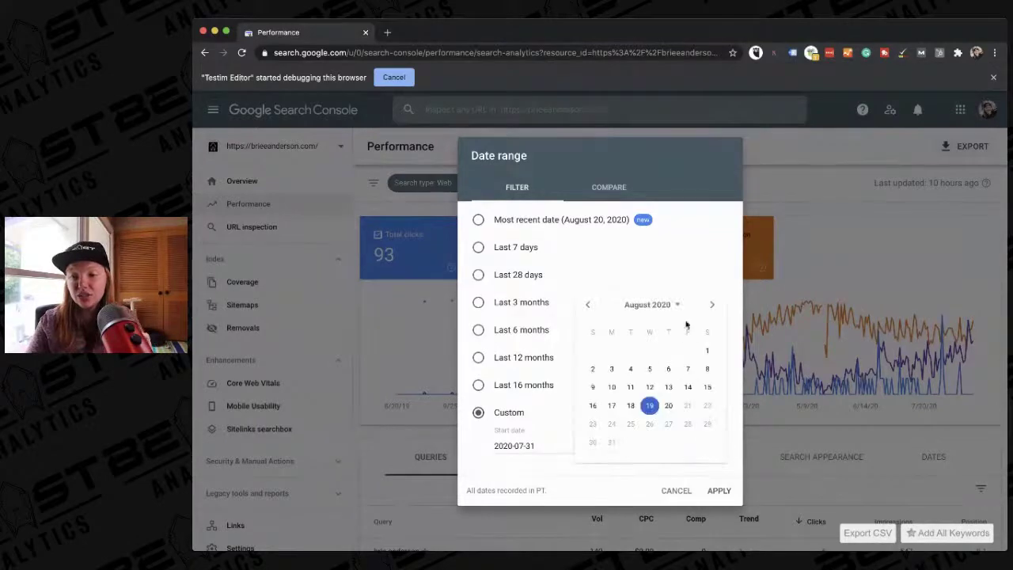
left_click(586, 304)
left_click(688, 424)
left_click(720, 490)
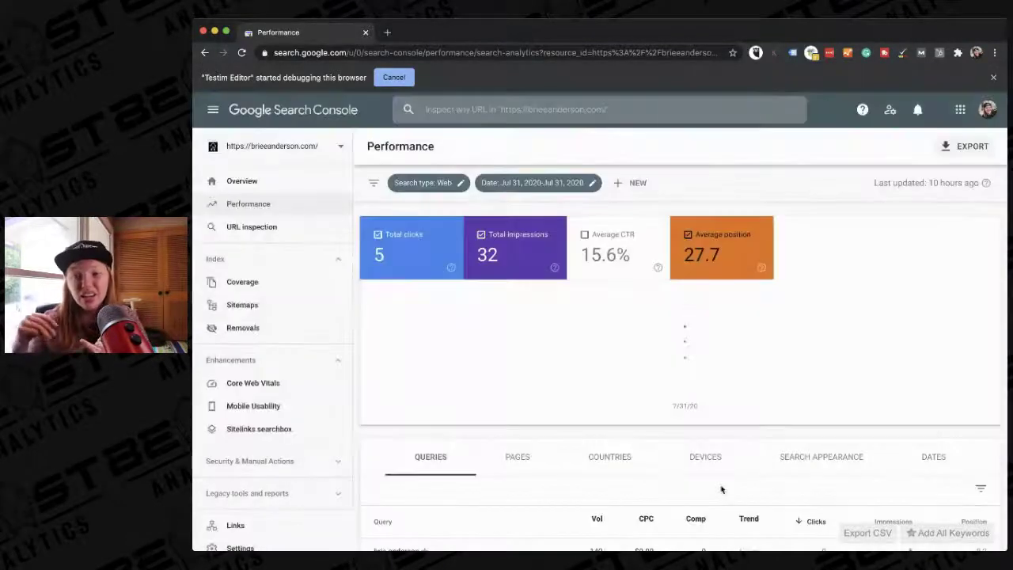
Examine the clicks, impressions and positions of the queries for July 31, 2020 against the day's totals
scroll(720, 490, "down", 3)
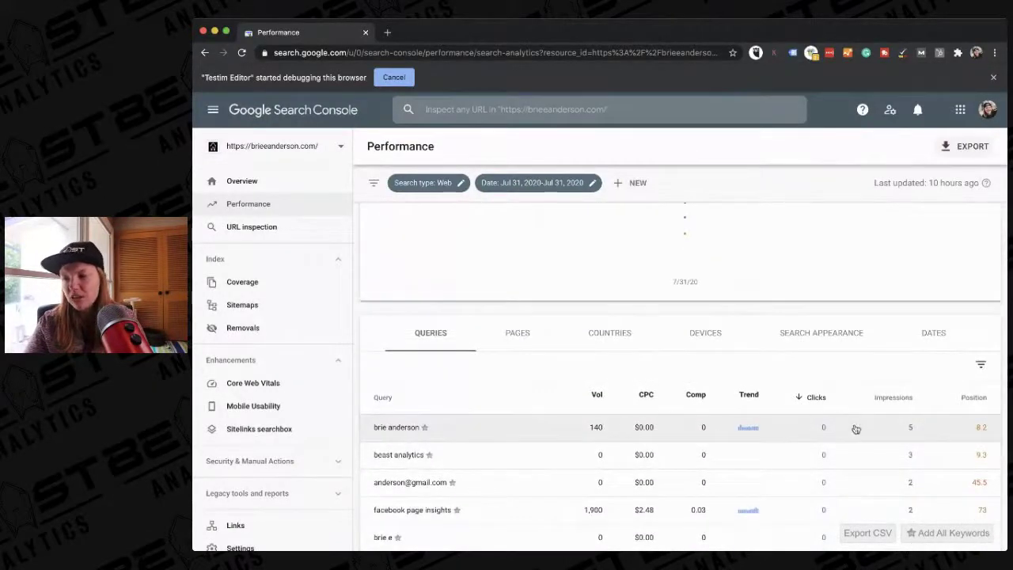
scroll(856, 429, "down", 3)
scroll(856, 429, "up", 1)
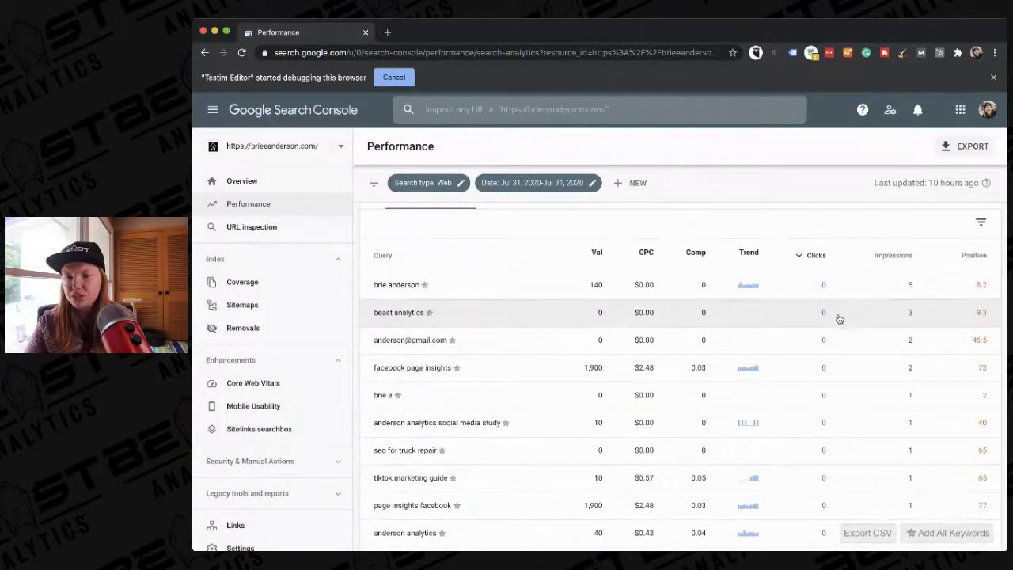
scroll(841, 299, "up", 4)
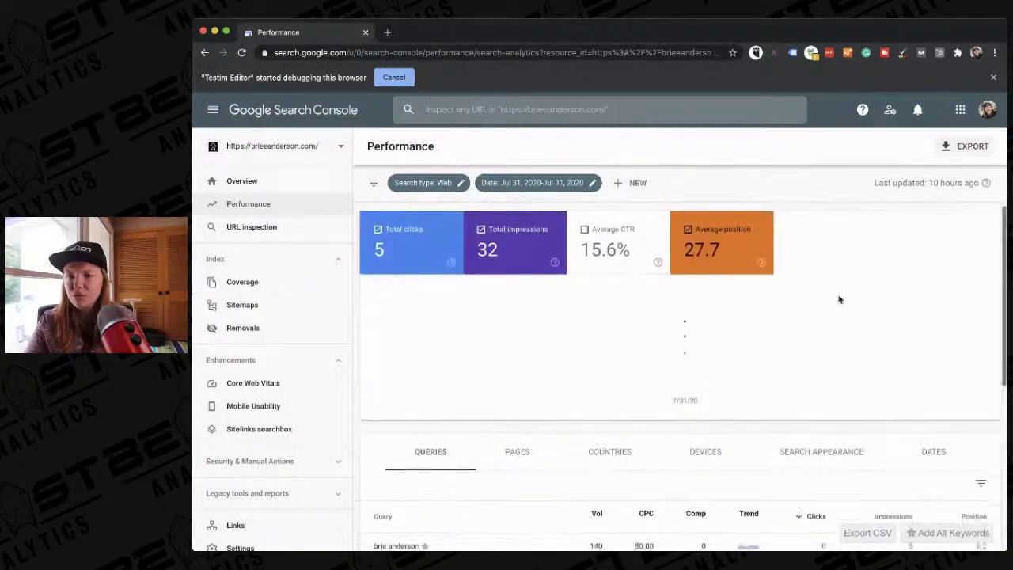
scroll(840, 300, "down", 2)
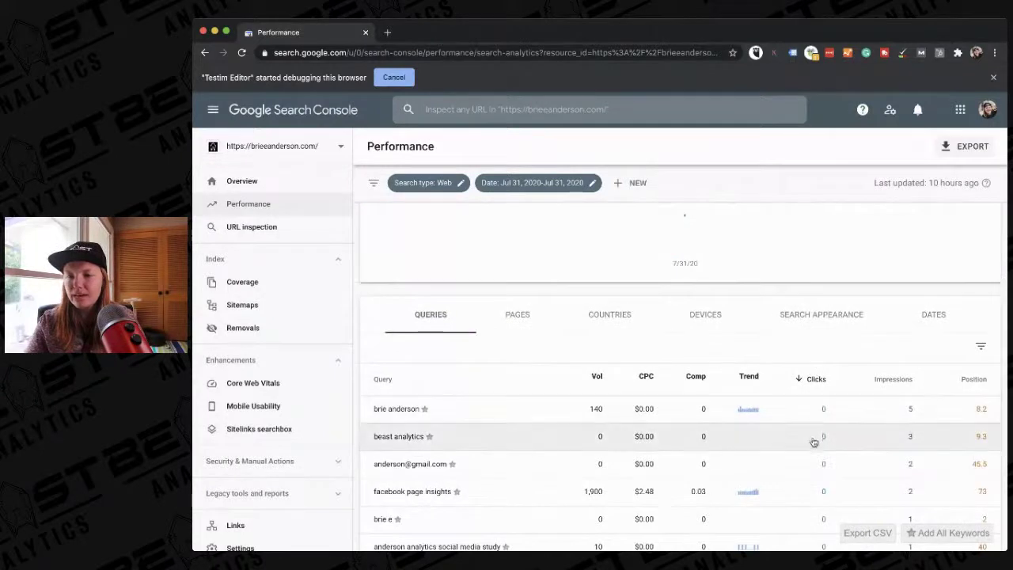
scroll(797, 475, "down", 1)
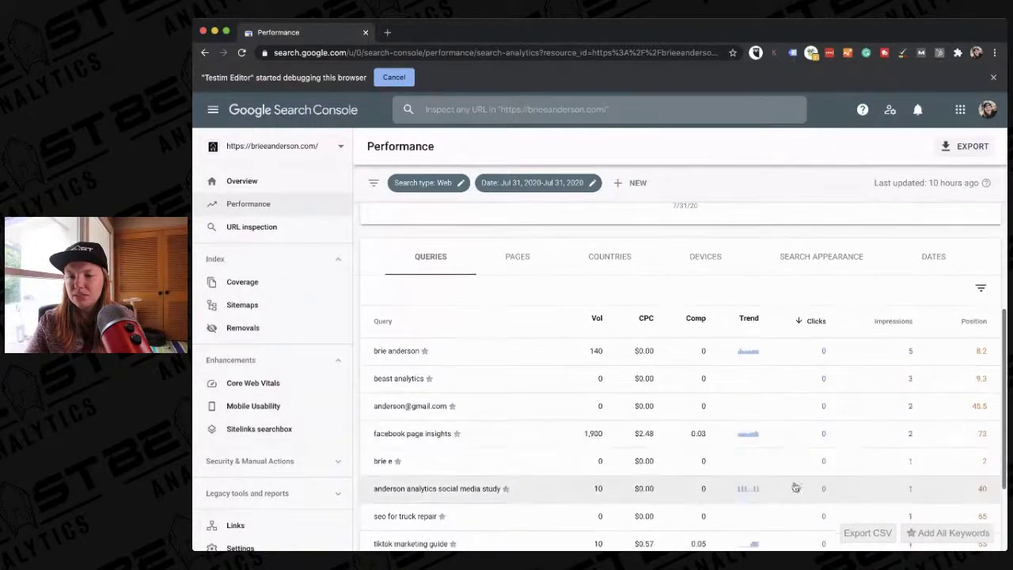
scroll(778, 504, "down", 1)
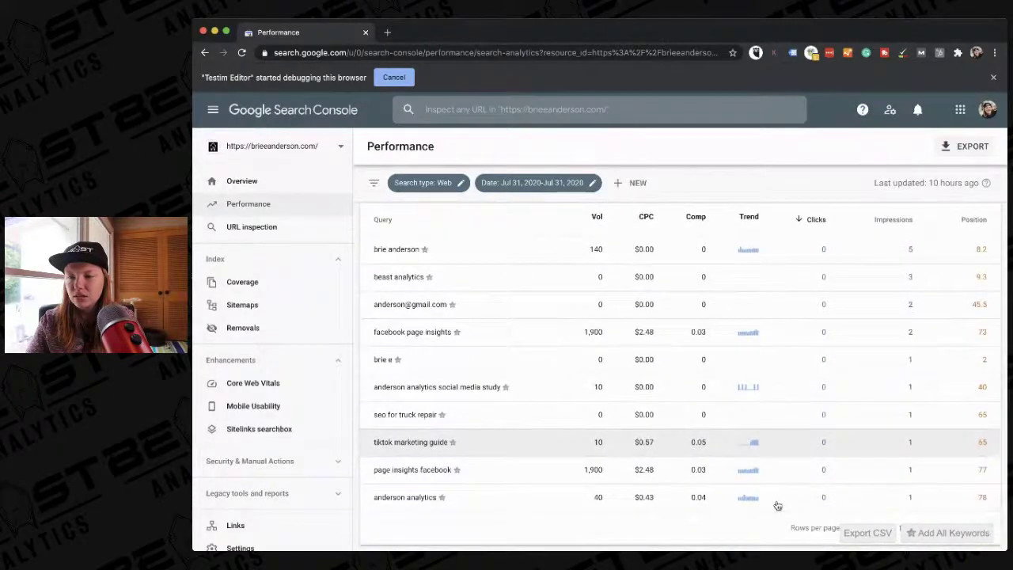
scroll(778, 505, "up", 1)
scroll(778, 505, "up", 3)
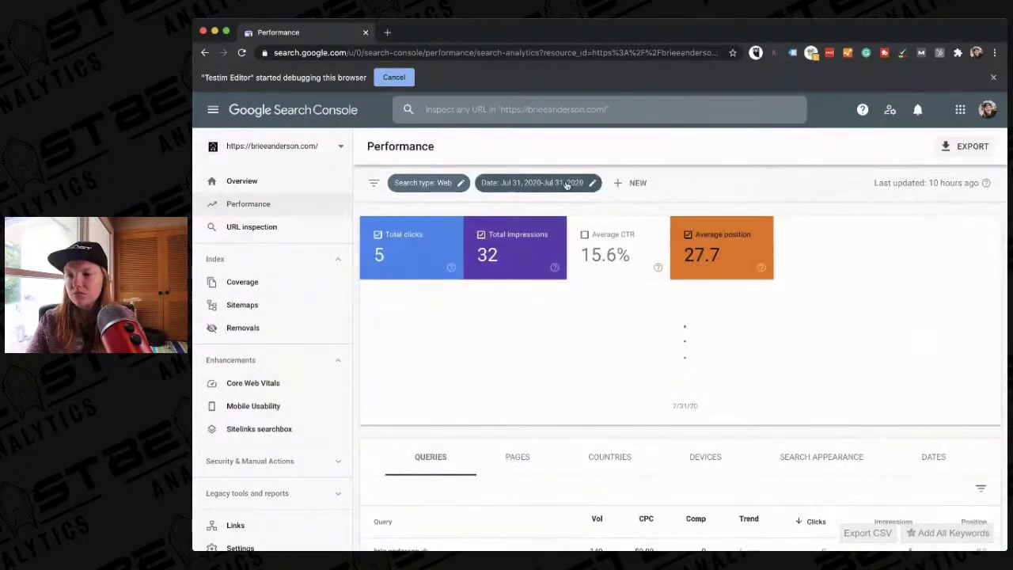
Filter the report to the last 28 days and review its performance chart and queries
left_click(569, 183)
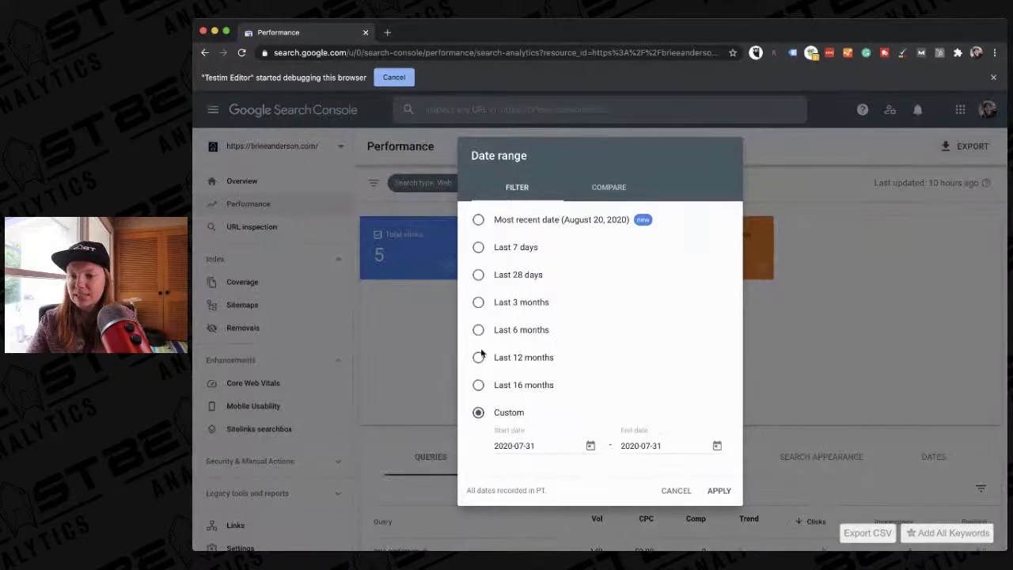
left_click(479, 274)
left_click(721, 490)
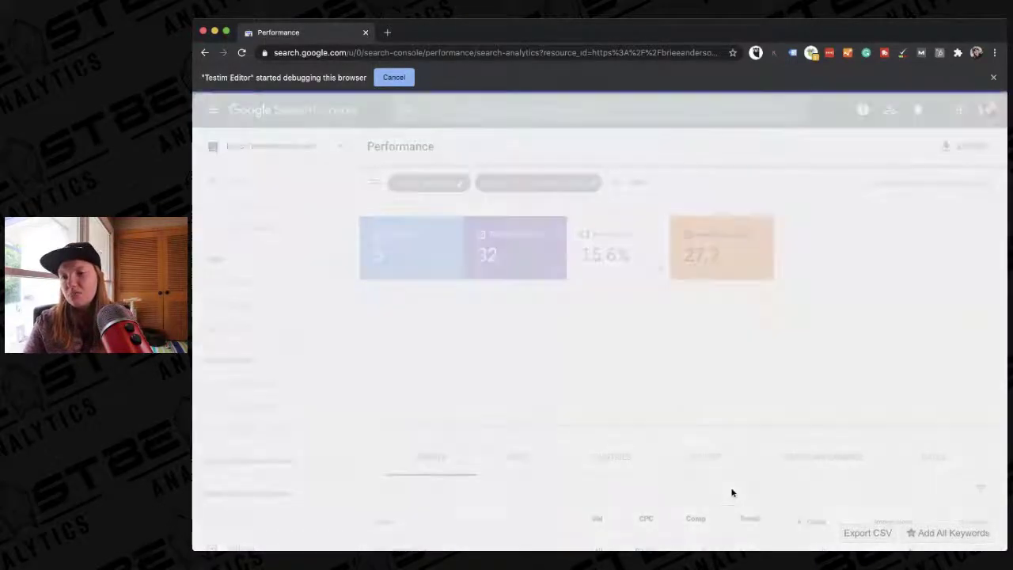
scroll(732, 493, "down", 5)
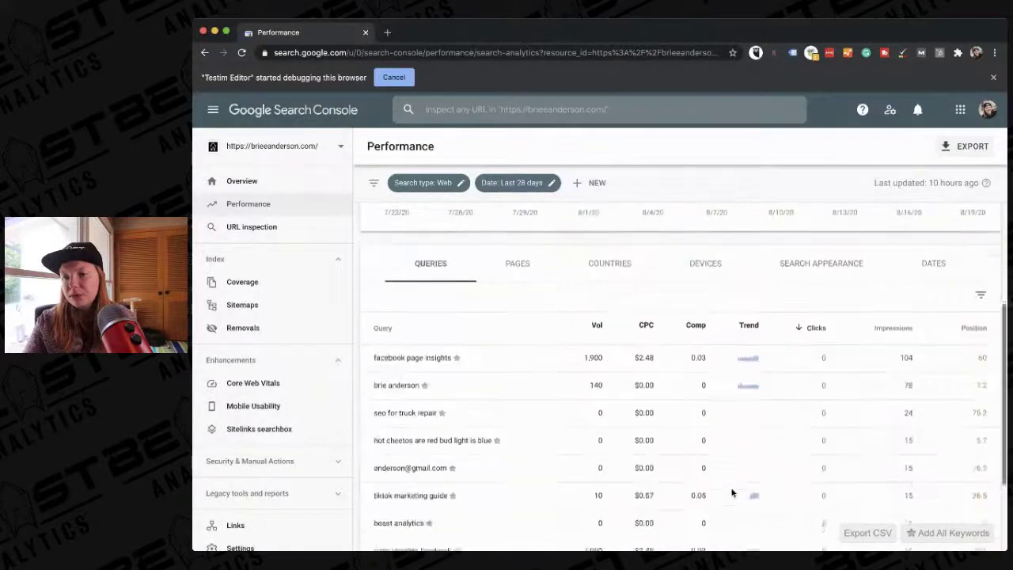
scroll(733, 494, "up", 3)
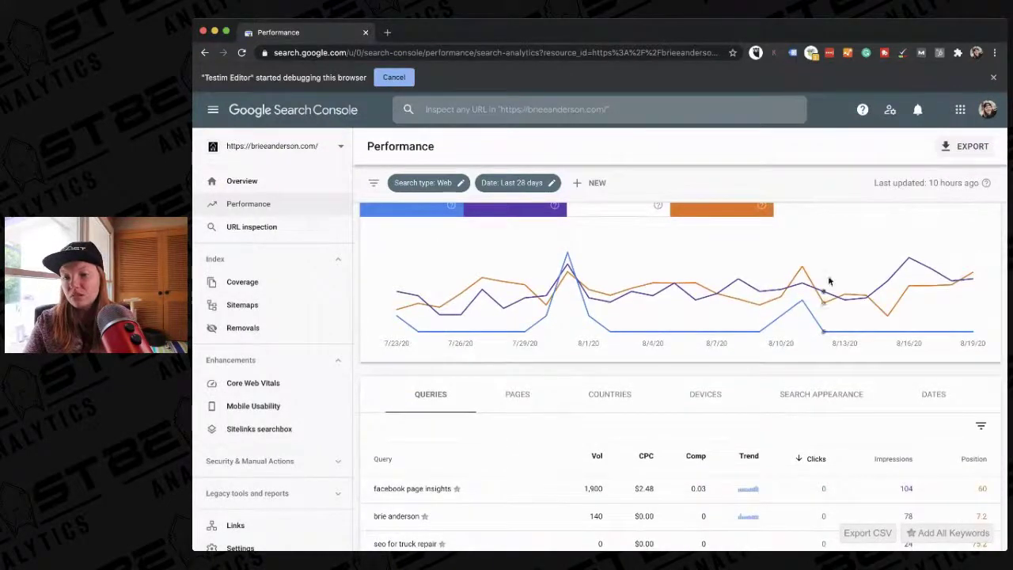
scroll(753, 430, "down", 2)
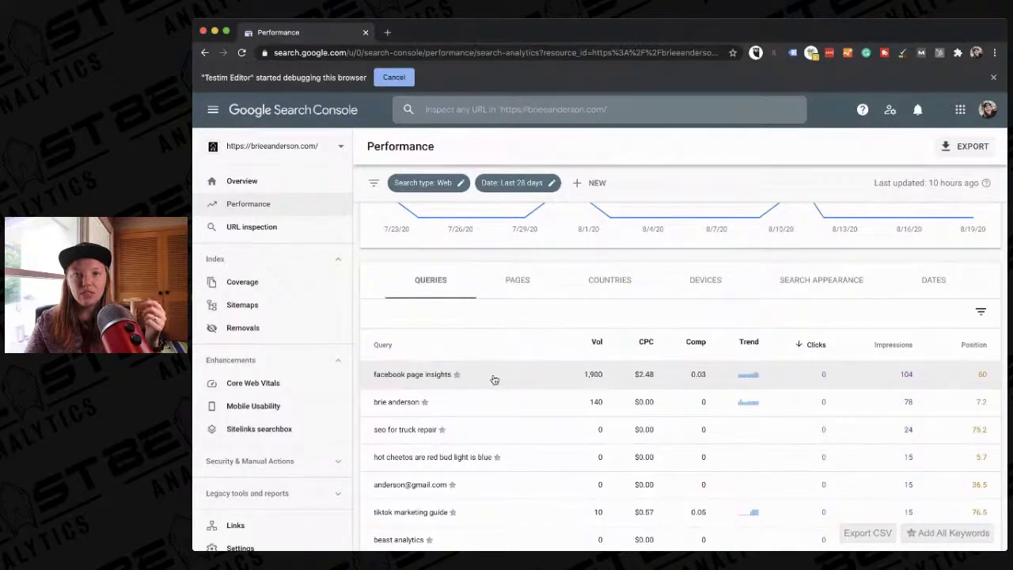
Break the 28-day report down by page and compare the pages' clicks, impressions and positions with the chart
left_click(515, 280)
scroll(448, 430, "down", 3)
scroll(449, 434, "up", 1)
scroll(449, 434, "up", 1)
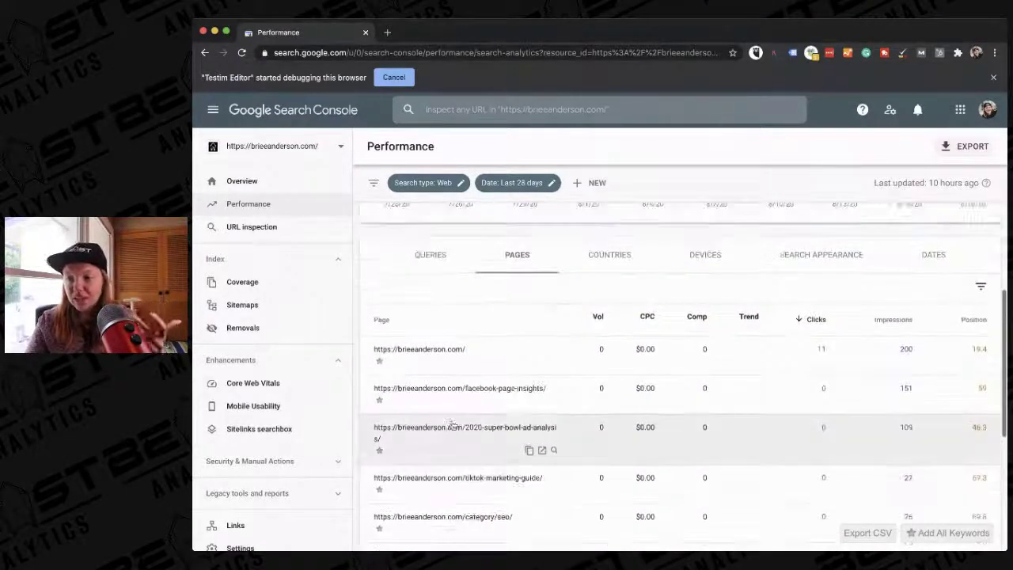
scroll(851, 327, "down", 1)
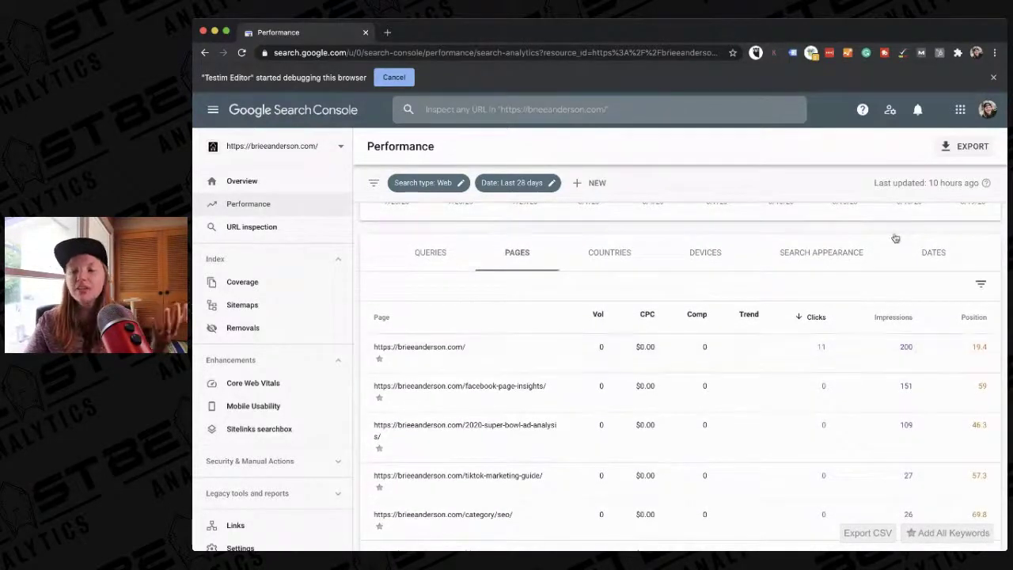
scroll(896, 238, "up", 5)
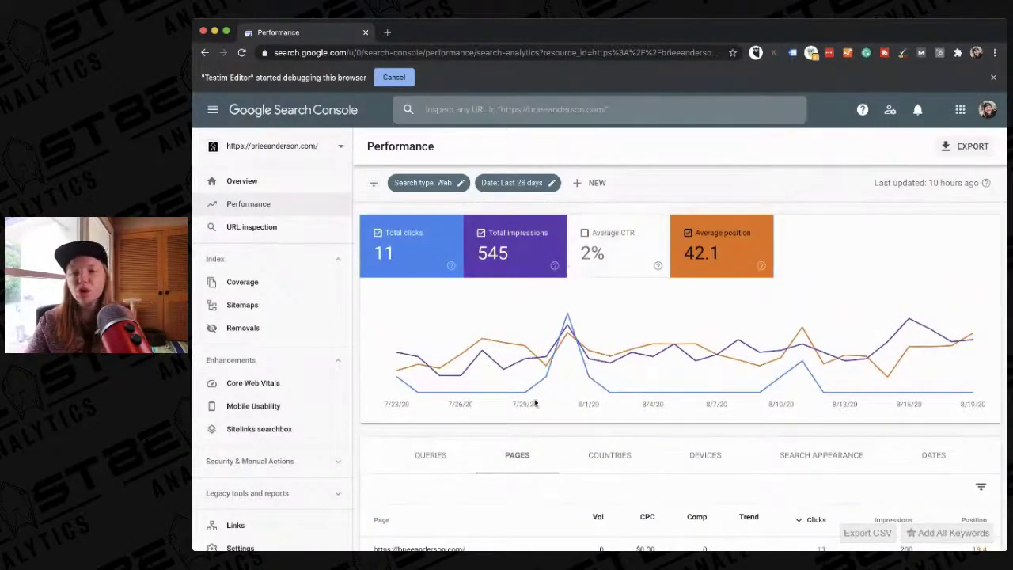
scroll(536, 404, "down", 5)
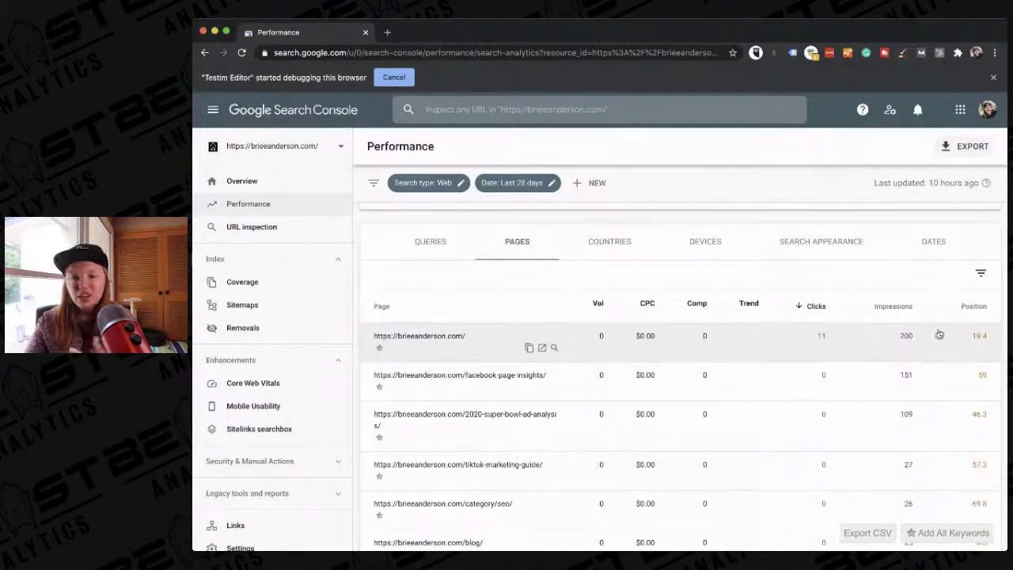
Set the date filter to the last 12 months and review the top pages over that period
left_click(513, 188)
left_click(478, 357)
left_click(718, 491)
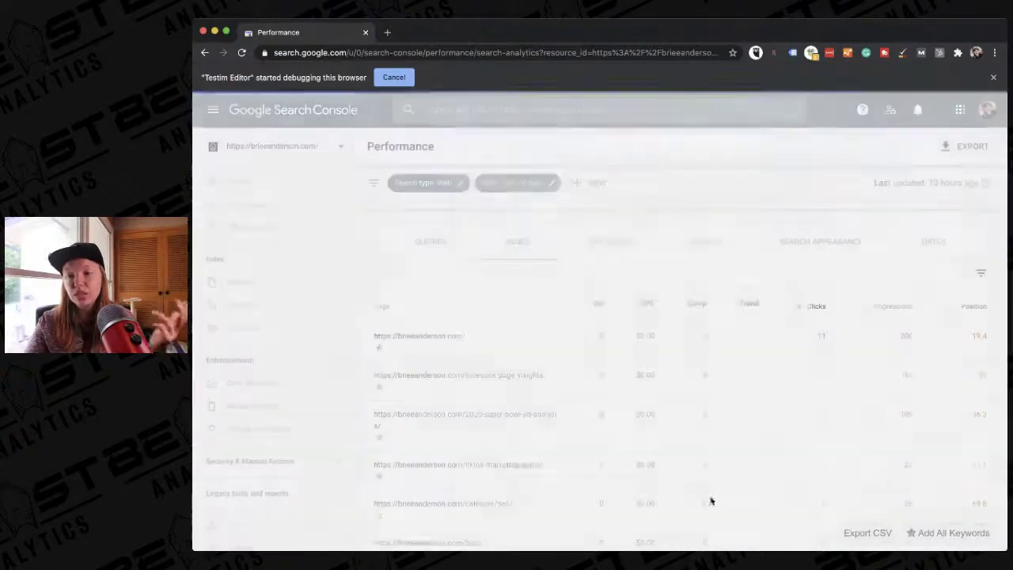
scroll(783, 388, "down", 2)
scroll(784, 388, "down", 5)
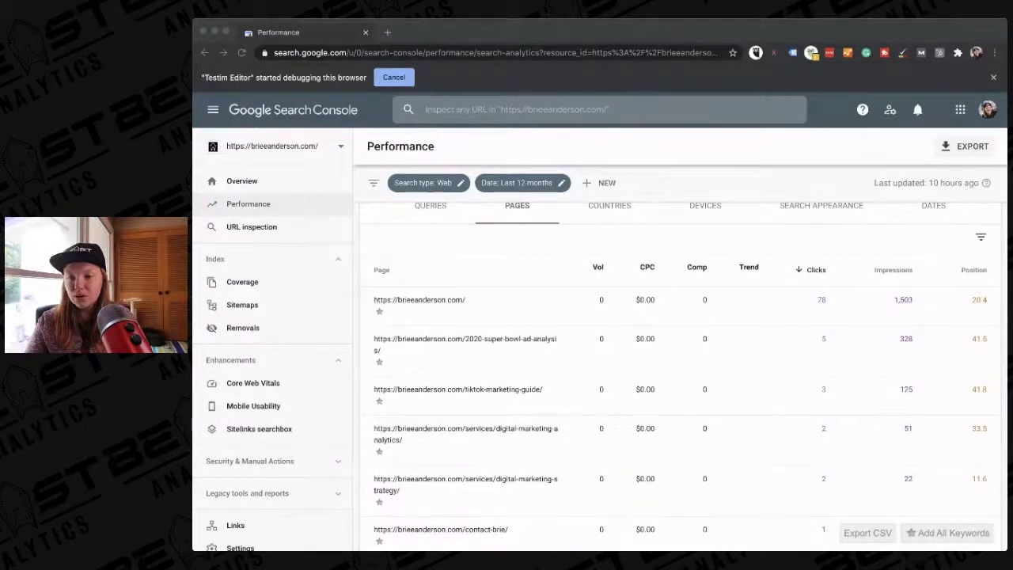
left_click(834, 169)
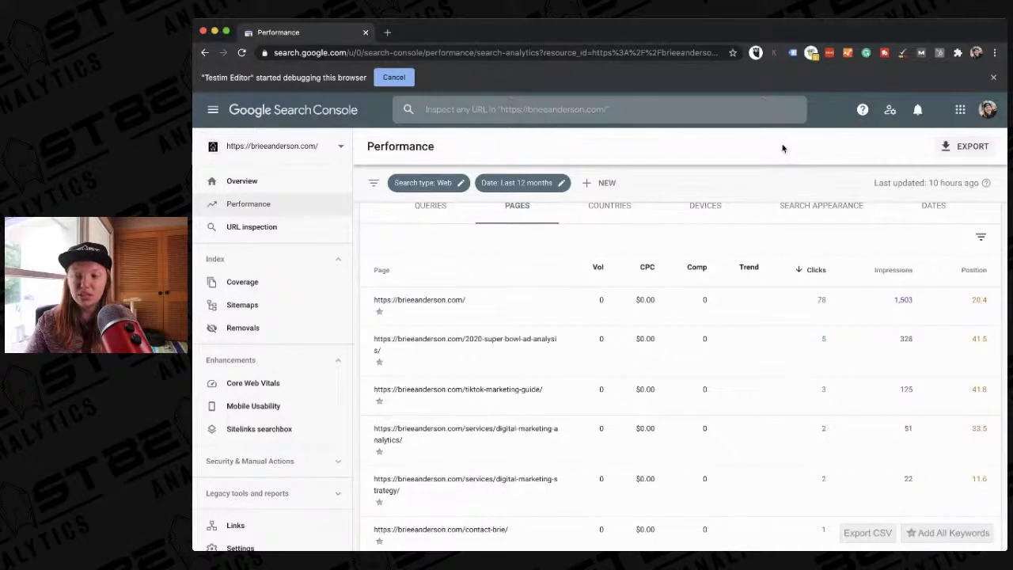
Compare the clicks, impressions and positions of the 12-month pages breakdown with those of the queries breakdown
scroll(708, 309, "down", 2)
scroll(871, 241, "up", 1)
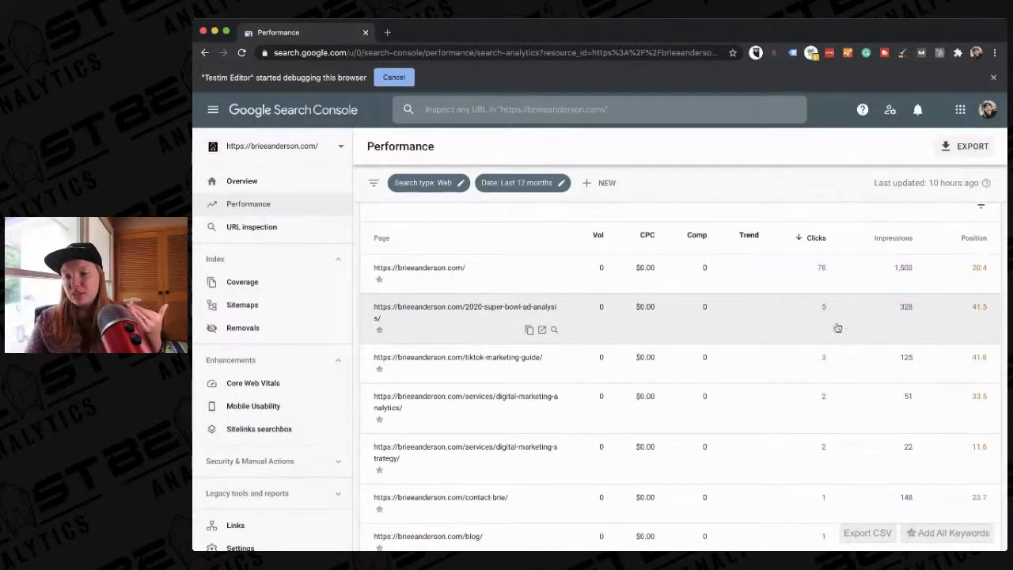
scroll(813, 297, "up", 3)
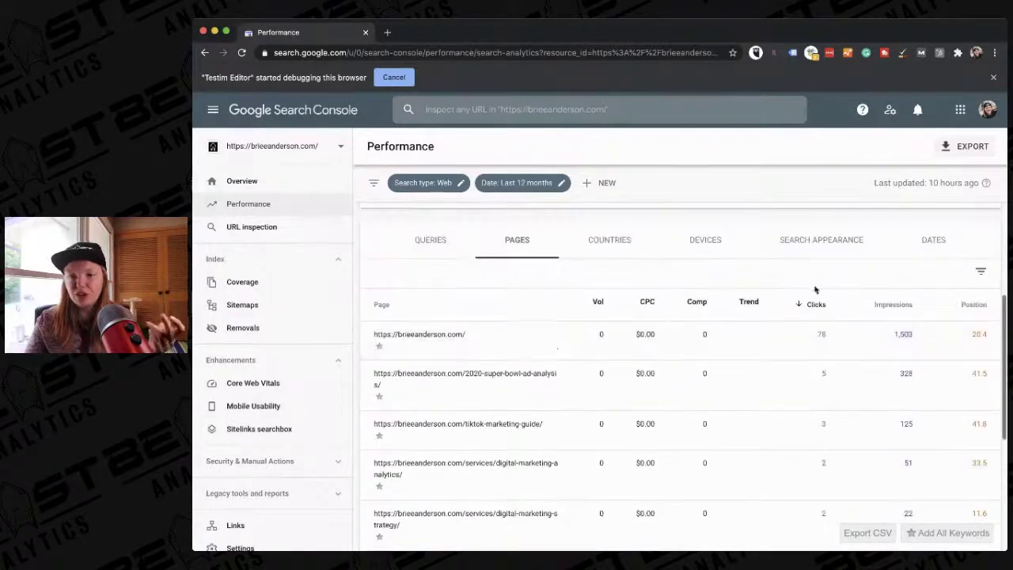
left_click(437, 240)
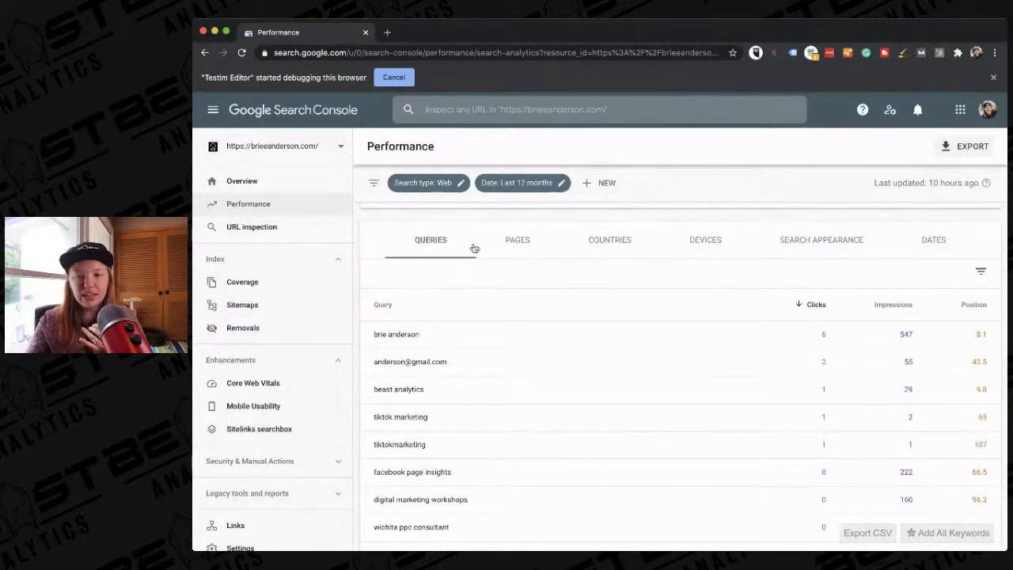
left_click(519, 243)
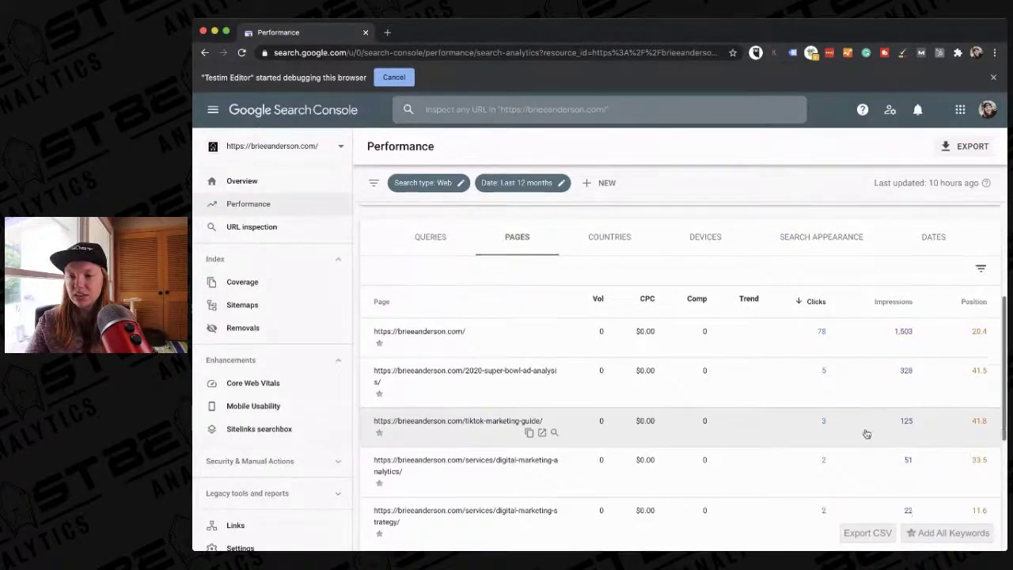
Show the queries breakdown filtered to pages containing "tiktok" and review the queries those pages appear for
scroll(839, 412, "up", 1)
left_click(597, 184)
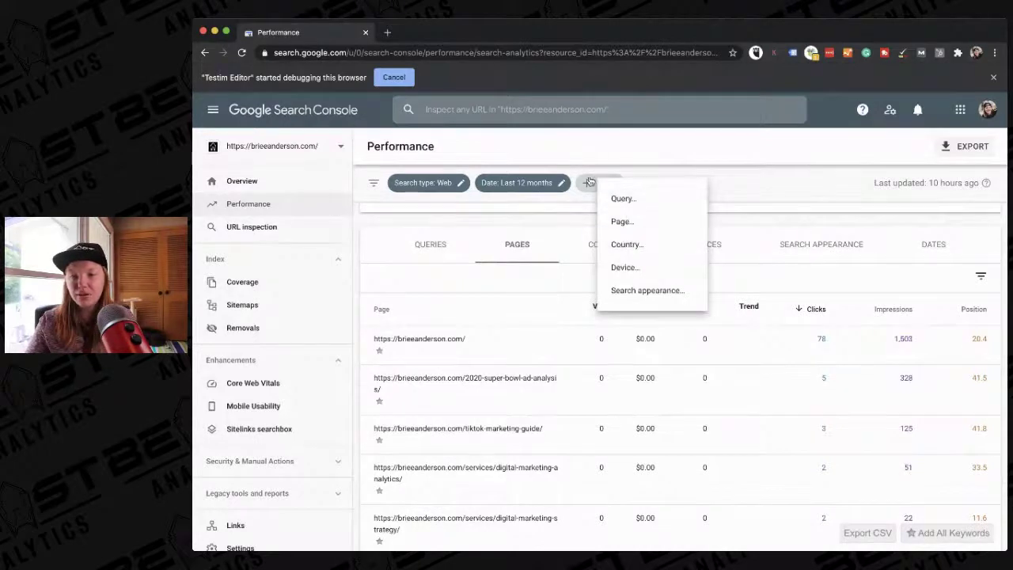
left_click(449, 231)
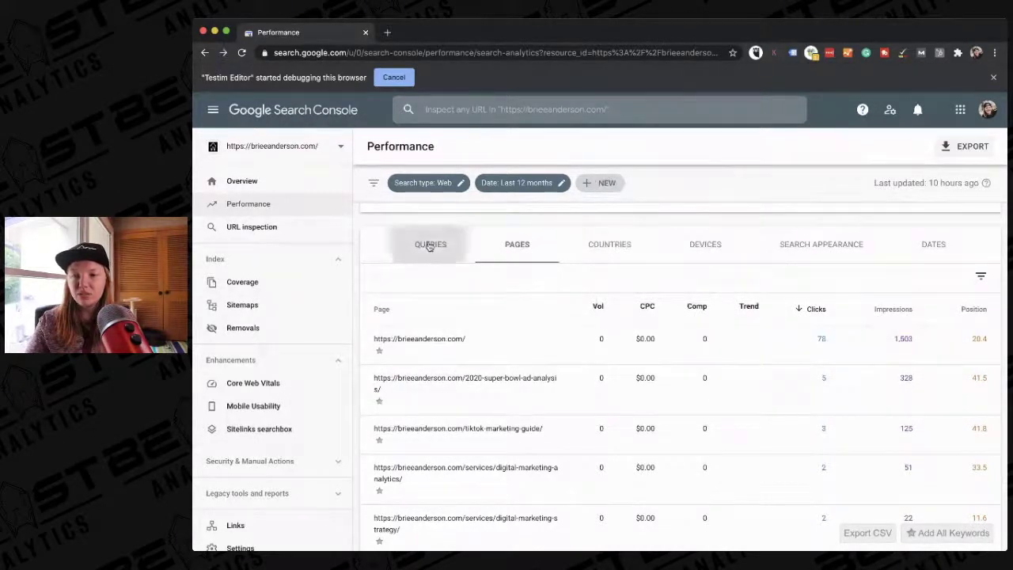
left_click(429, 246)
left_click(598, 183)
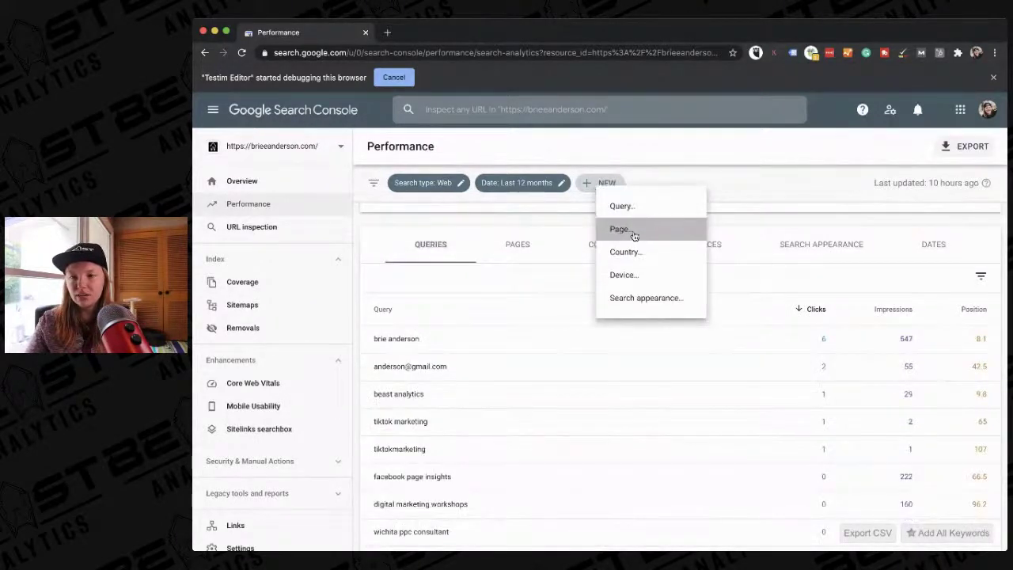
left_click(620, 229)
type("tiktok")
key("Return")
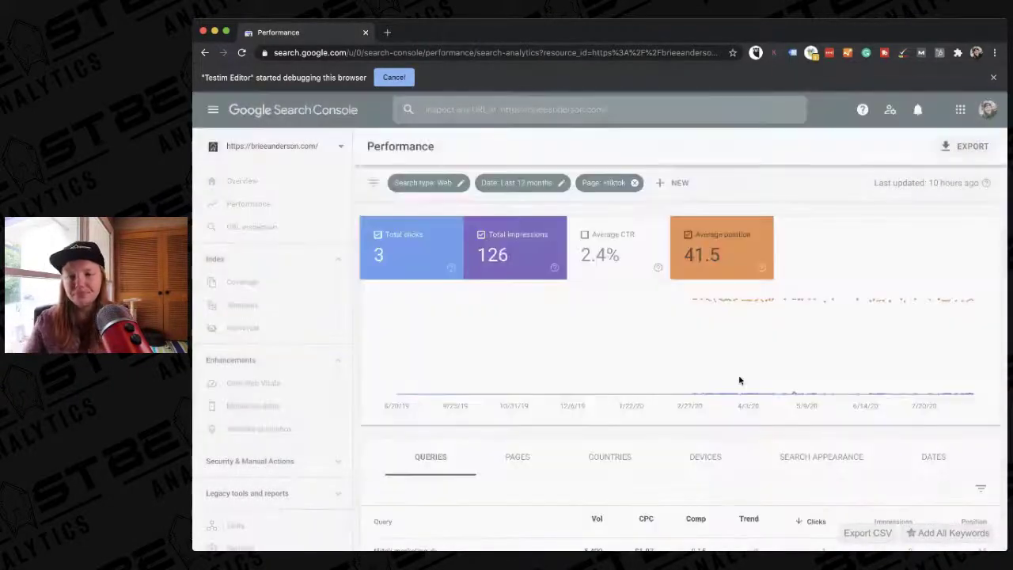
scroll(624, 404, "down", 4)
scroll(624, 404, "down", 2)
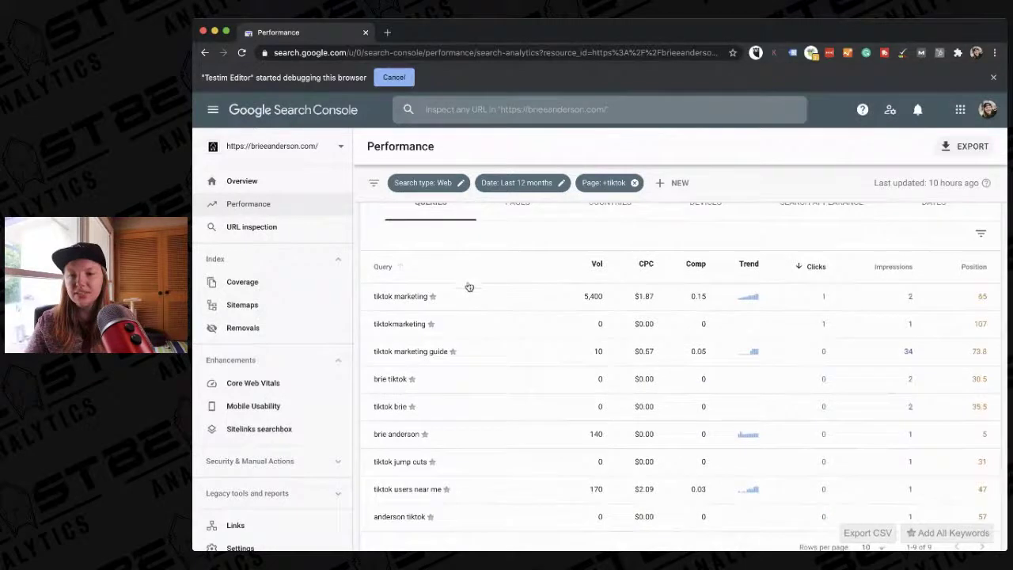
scroll(471, 511, "down", 1)
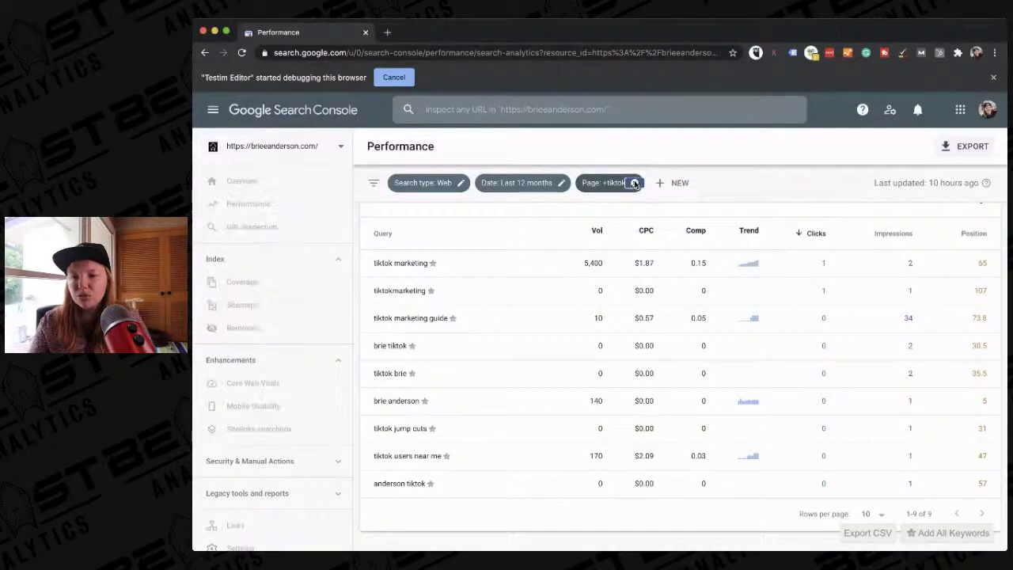
Clear the tiktok page filter and sort the 12-month pages breakdown by impressions, highest first
left_click(635, 183)
scroll(547, 229, "down", 5)
scroll(498, 359, "up", 2)
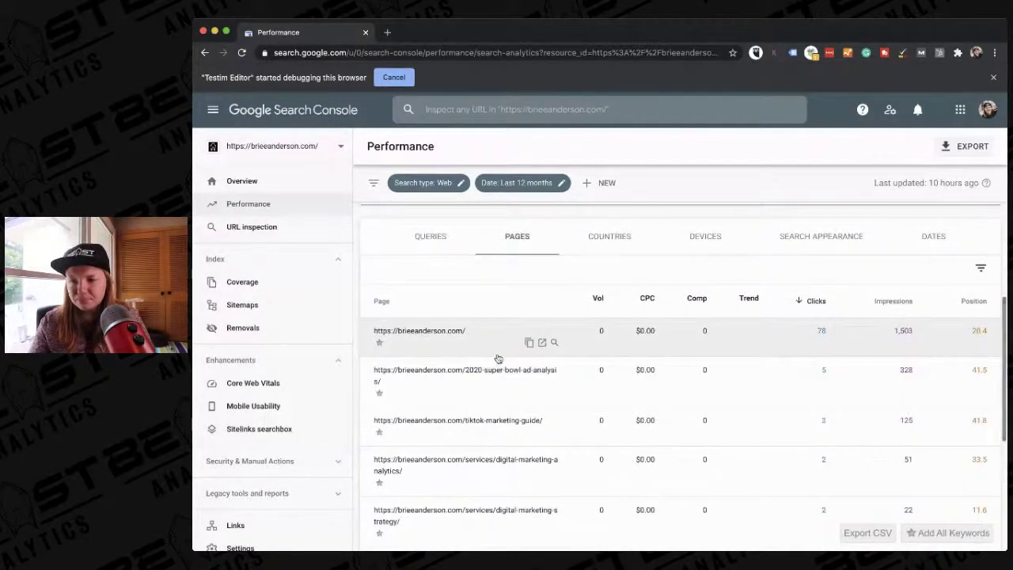
scroll(486, 435, "down", 3)
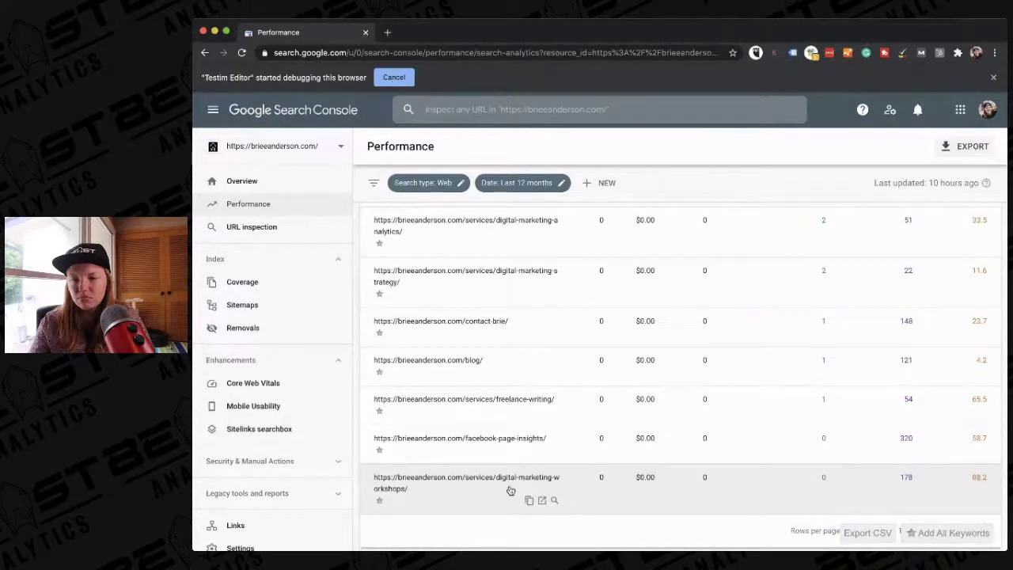
scroll(939, 337, "up", 4)
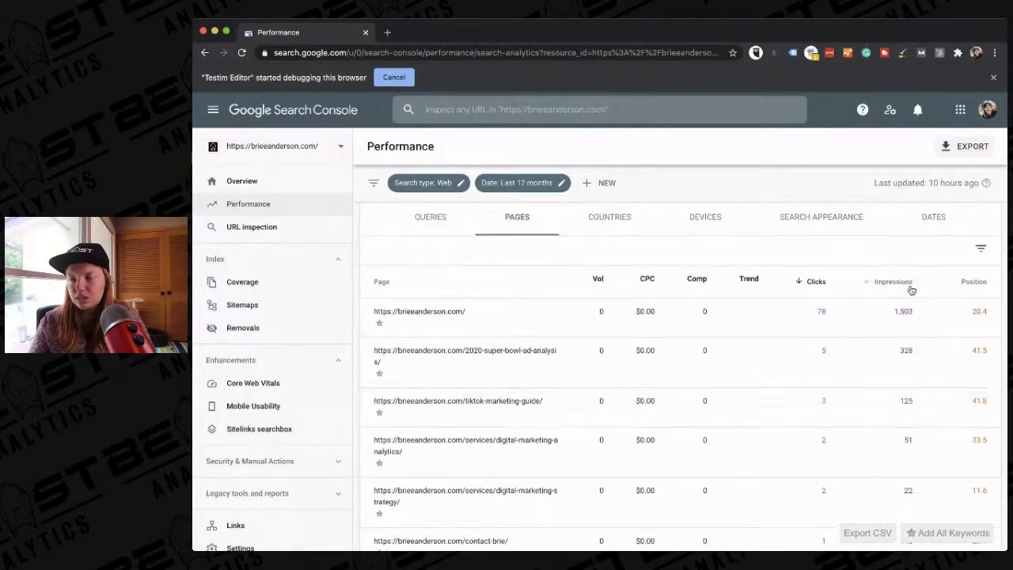
left_click(911, 290)
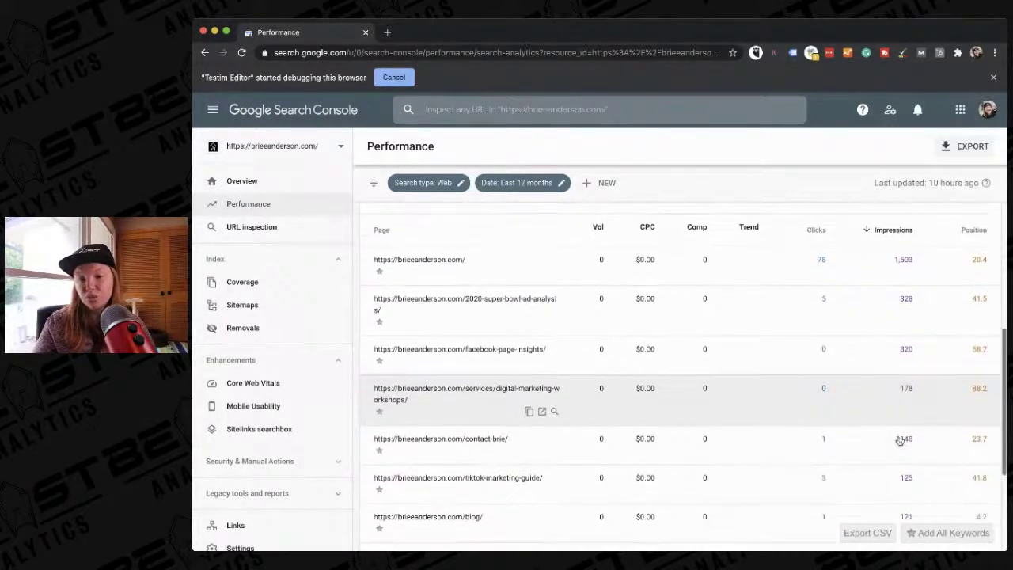
scroll(894, 460, "down", 2)
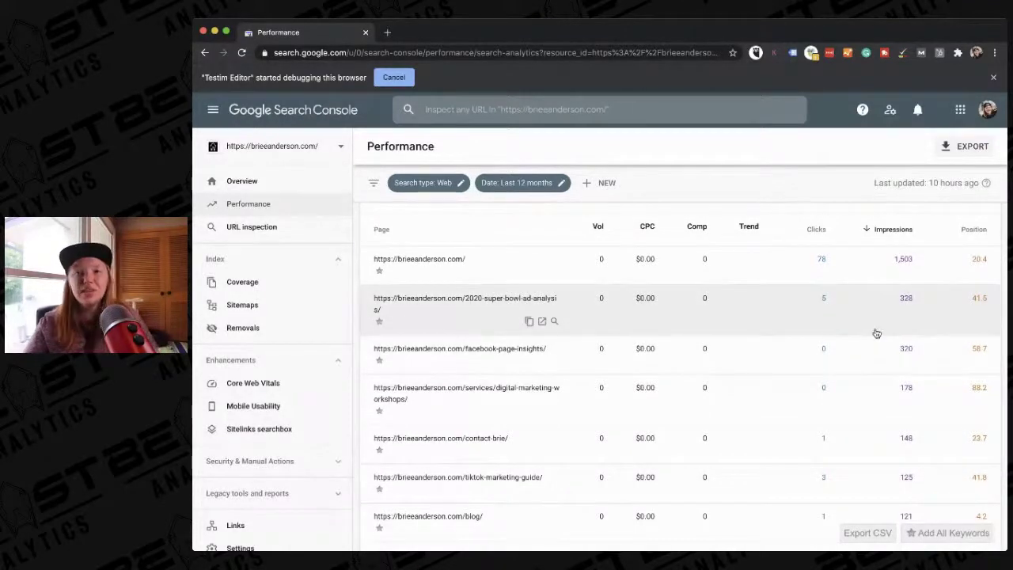
scroll(877, 334, "up", 3)
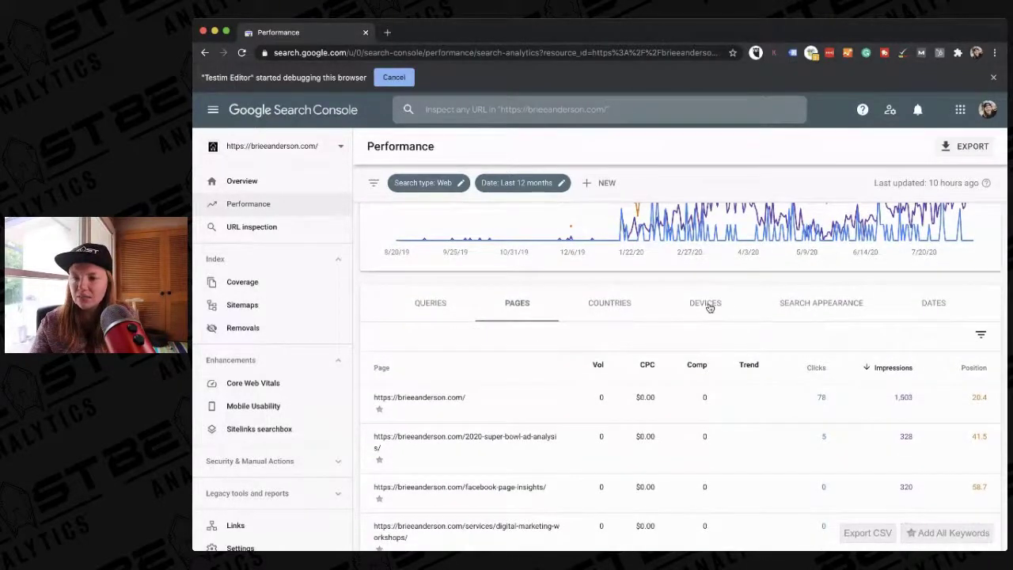
Break the report down by search appearance, filter it to Videos and check the matching queries
left_click(804, 307)
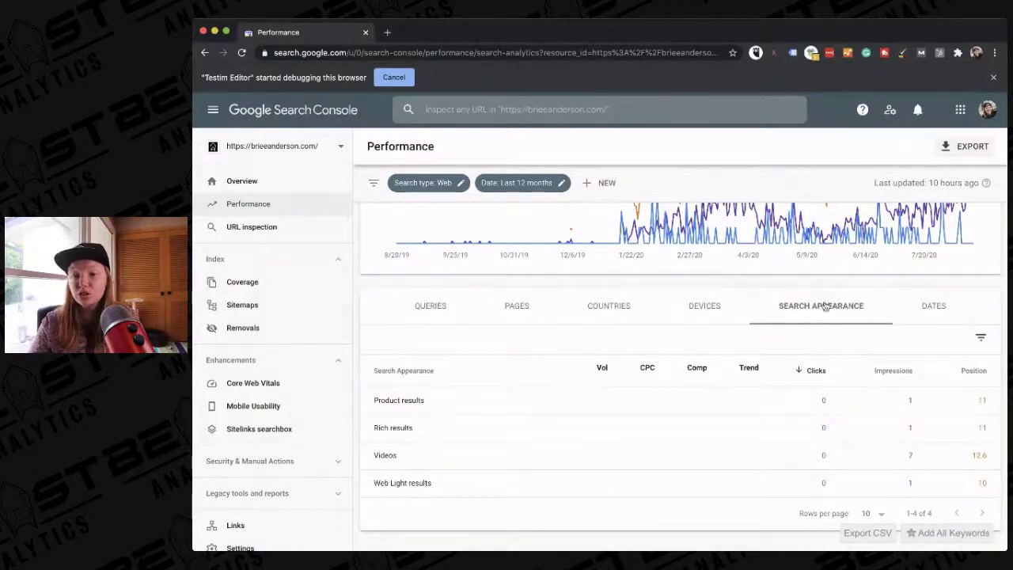
left_click(408, 457)
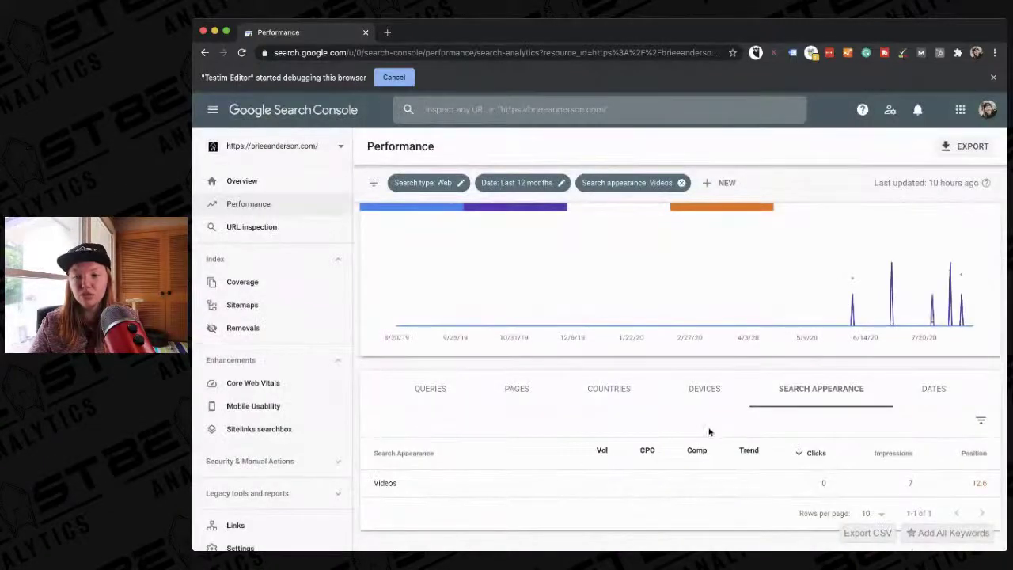
left_click(449, 392)
scroll(450, 395, "down", 2)
scroll(450, 395, "up", 3)
left_click(256, 149)
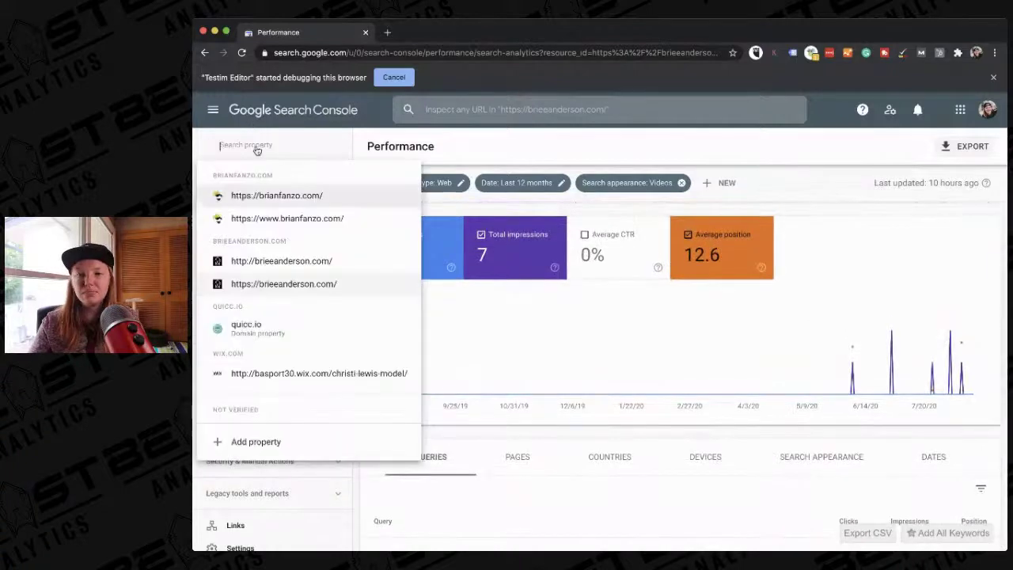
left_click(256, 218)
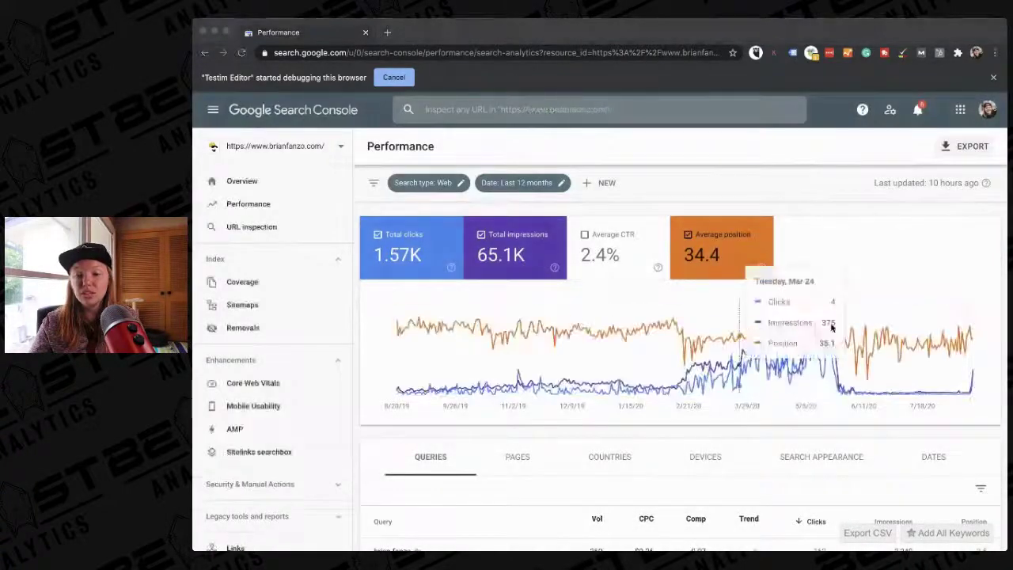
scroll(792, 356, "down", 3)
left_click(810, 348)
scroll(620, 445, "down", 1)
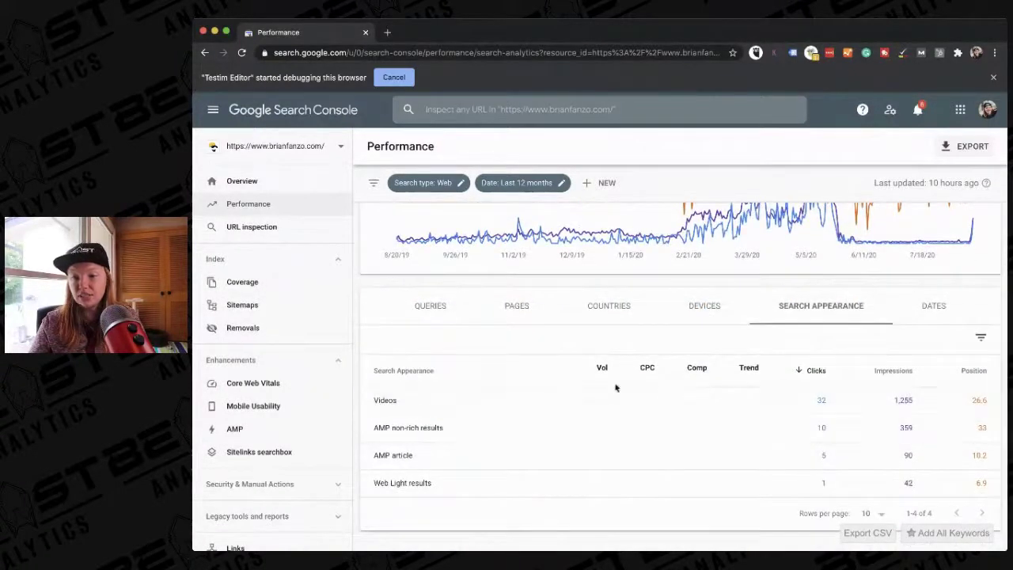
Filter the report to the Videos search appearance and review its queries, including "how to work from home with adhd"
left_click(610, 407)
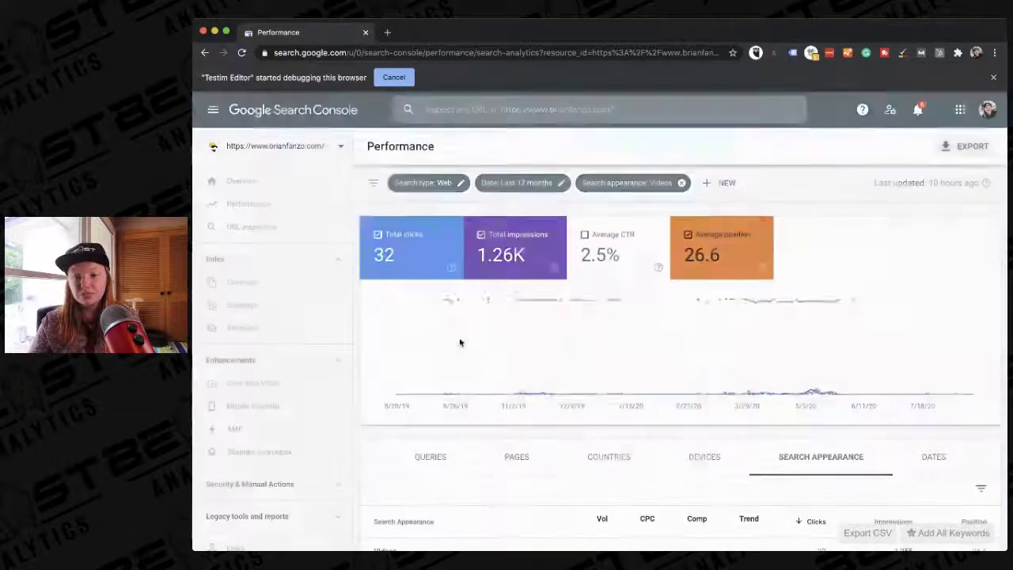
left_click(433, 458)
scroll(433, 444, "down", 5)
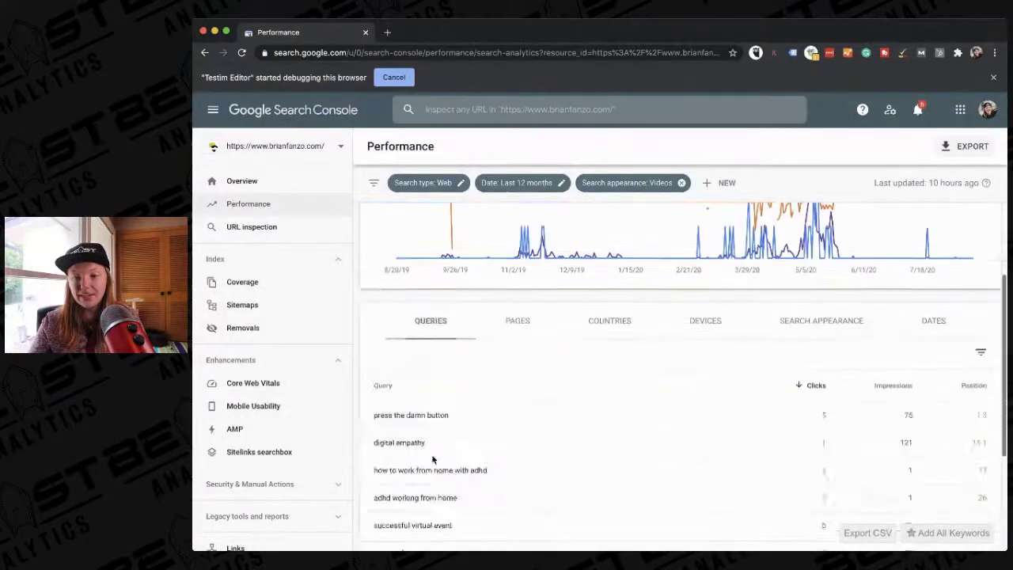
scroll(415, 328, "up", 3)
scroll(418, 378, "down", 4)
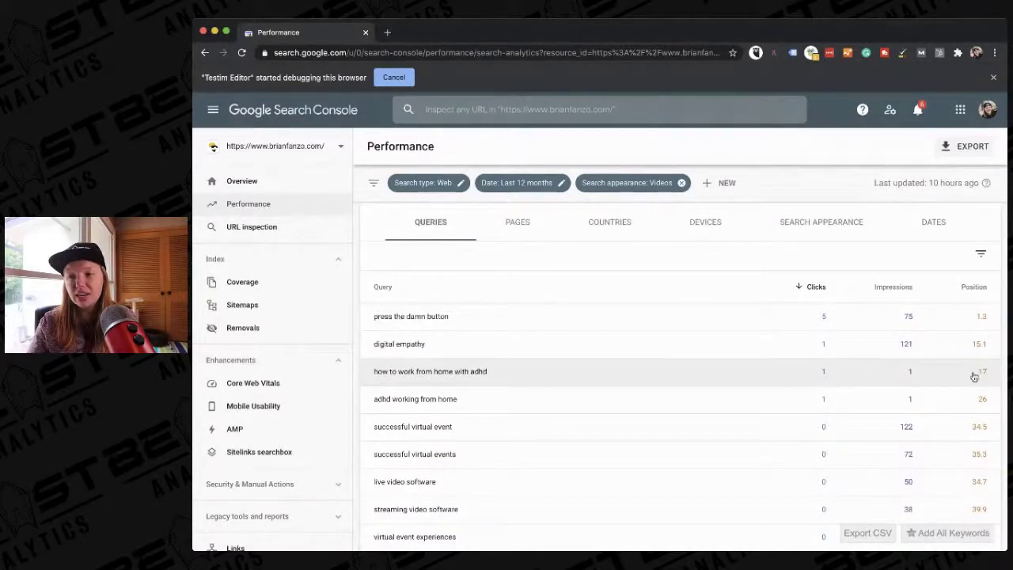
left_click(590, 372)
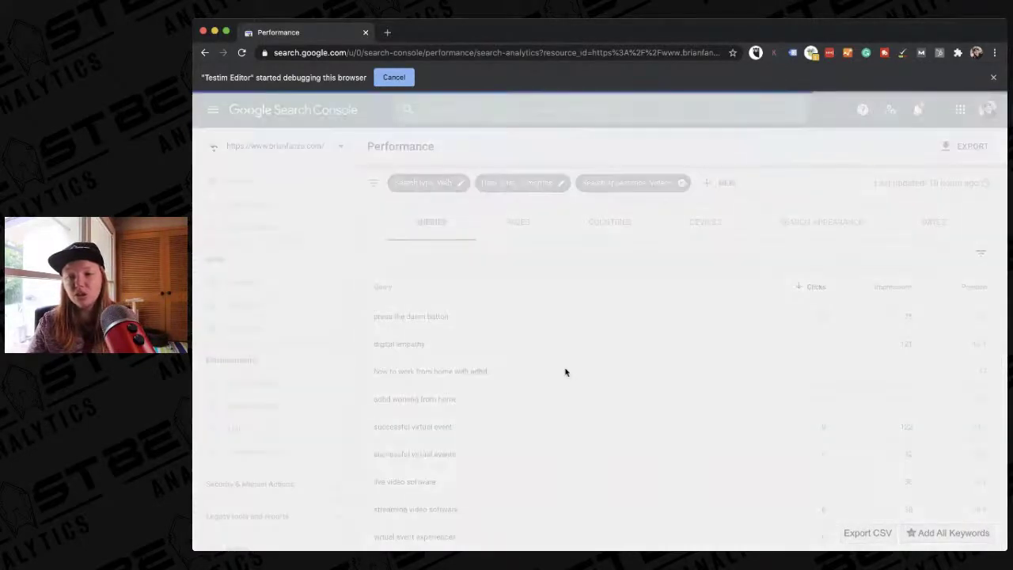
left_click(206, 52)
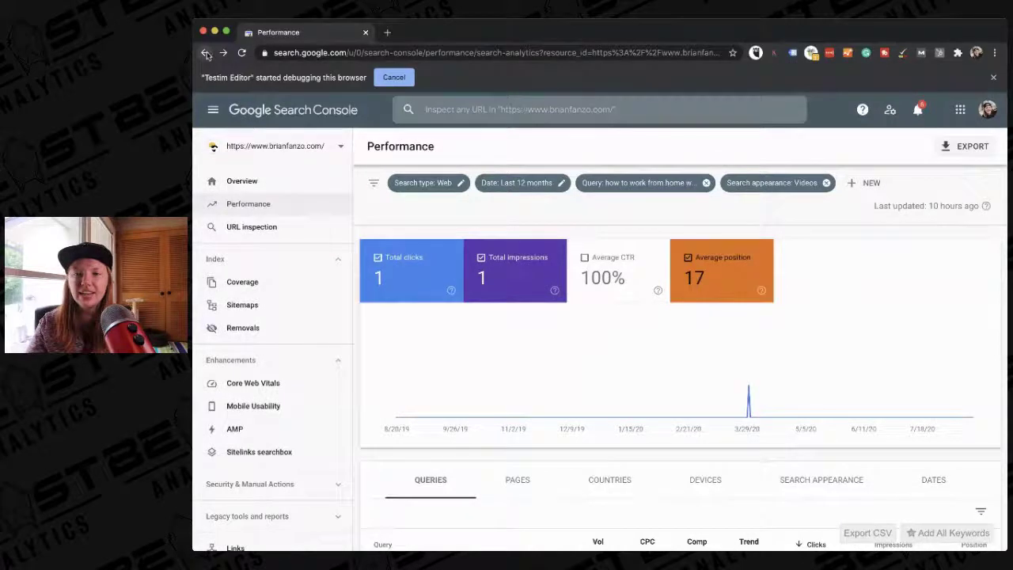
Search Google in a new tab for "how to work from home with adhd" and go through to the second results page
left_click(389, 34)
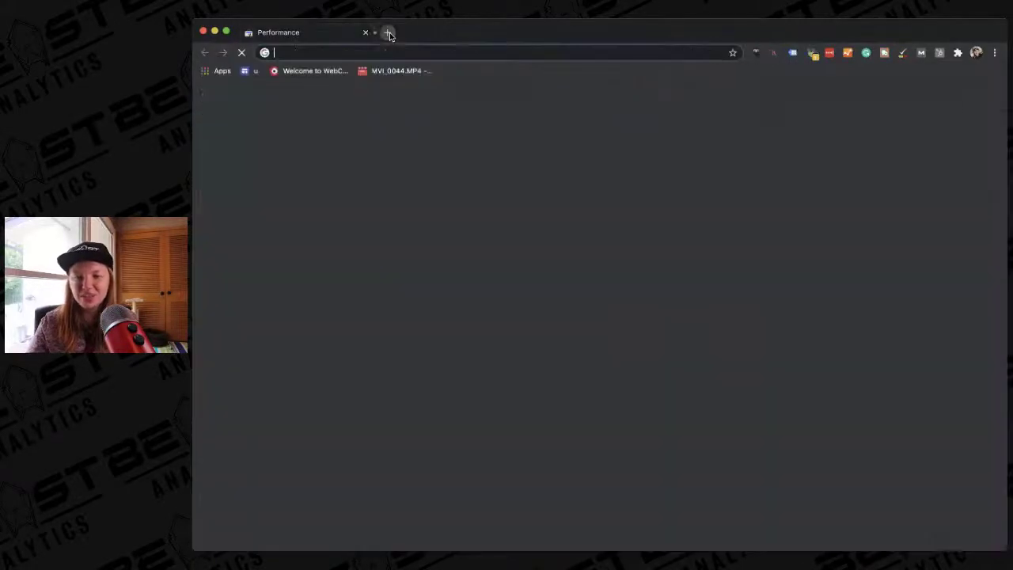
type("how to wor")
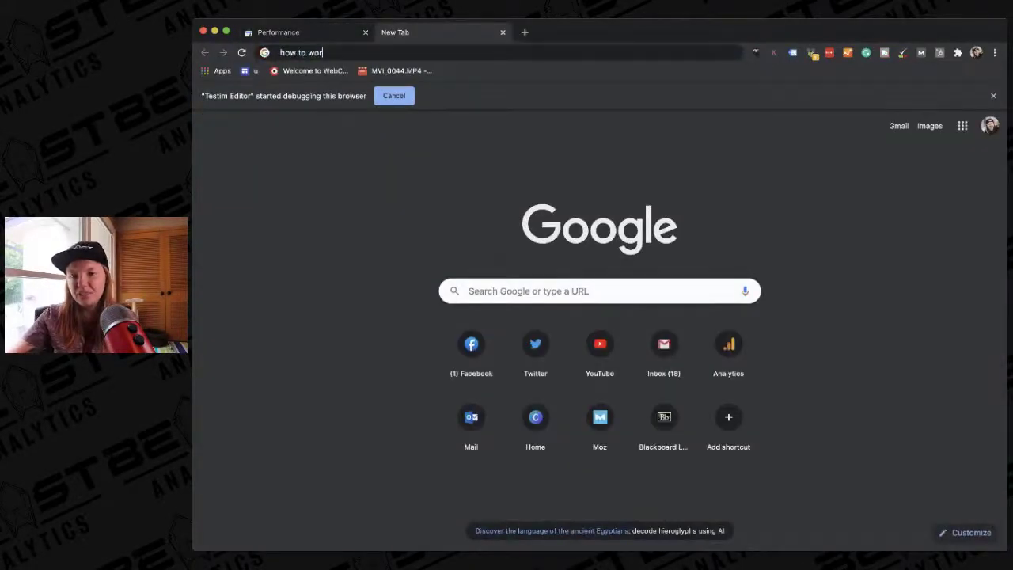
type("k from home with adhd")
key("Return")
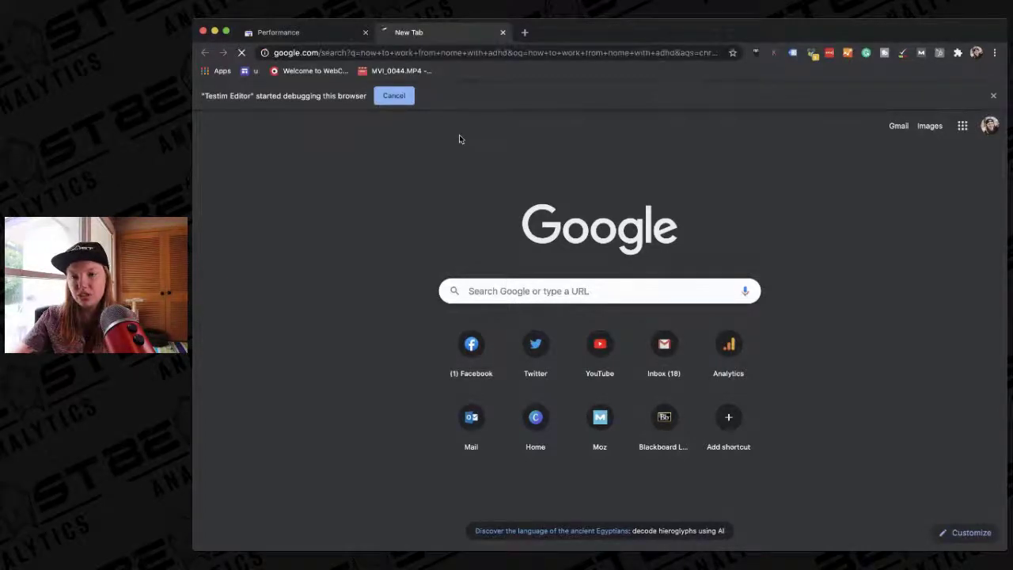
scroll(310, 380, "down", 10)
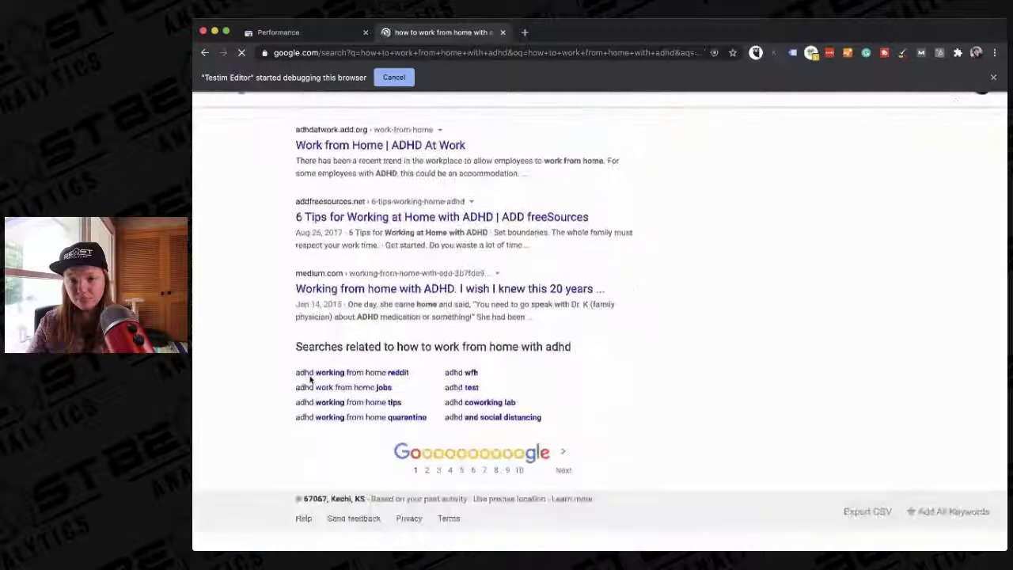
left_click(427, 490)
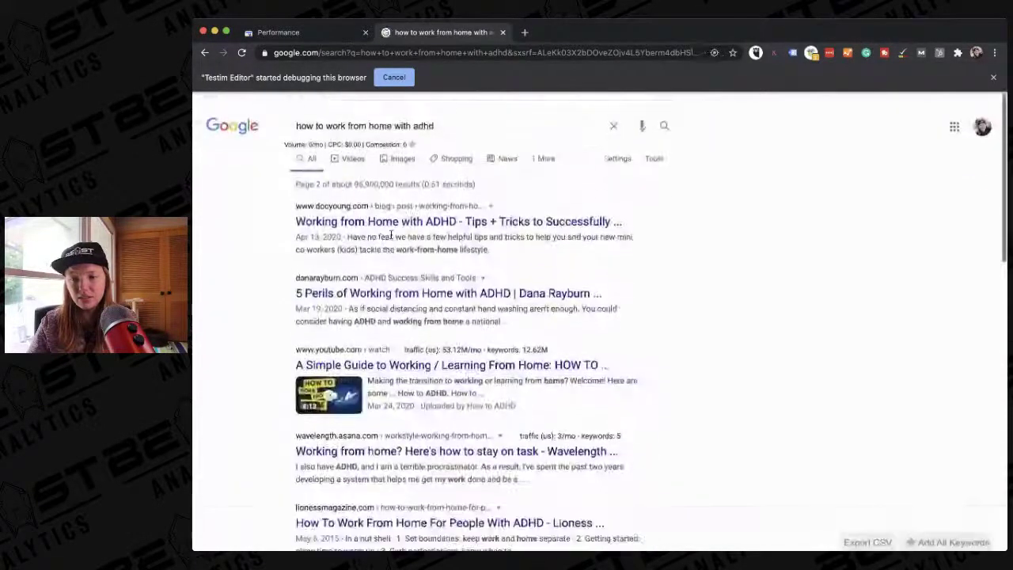
Look for the site's video among Google's video results for the query, and close the search tab
left_click(353, 157)
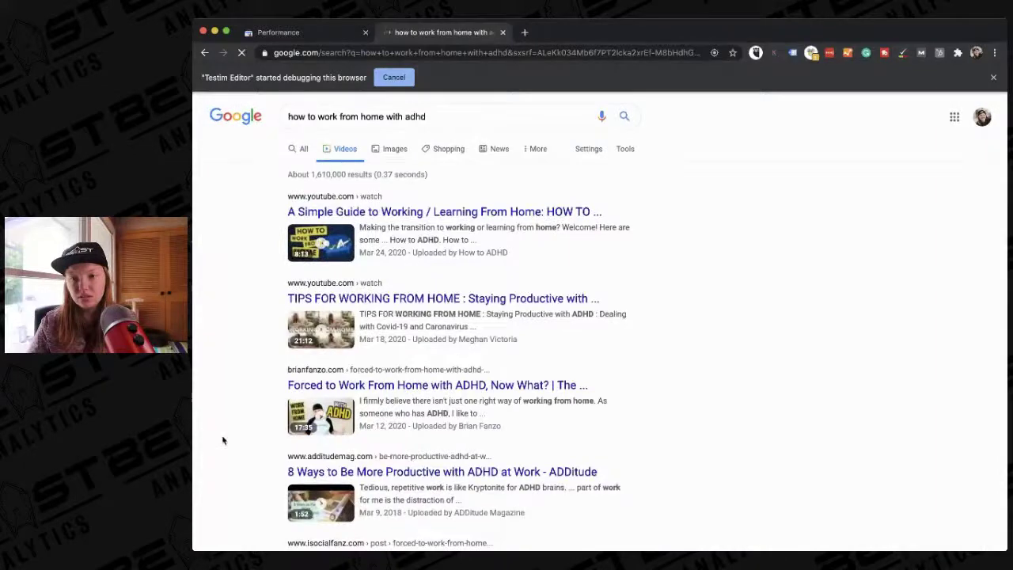
scroll(221, 436, "down", 2)
scroll(372, 372, "up", 1)
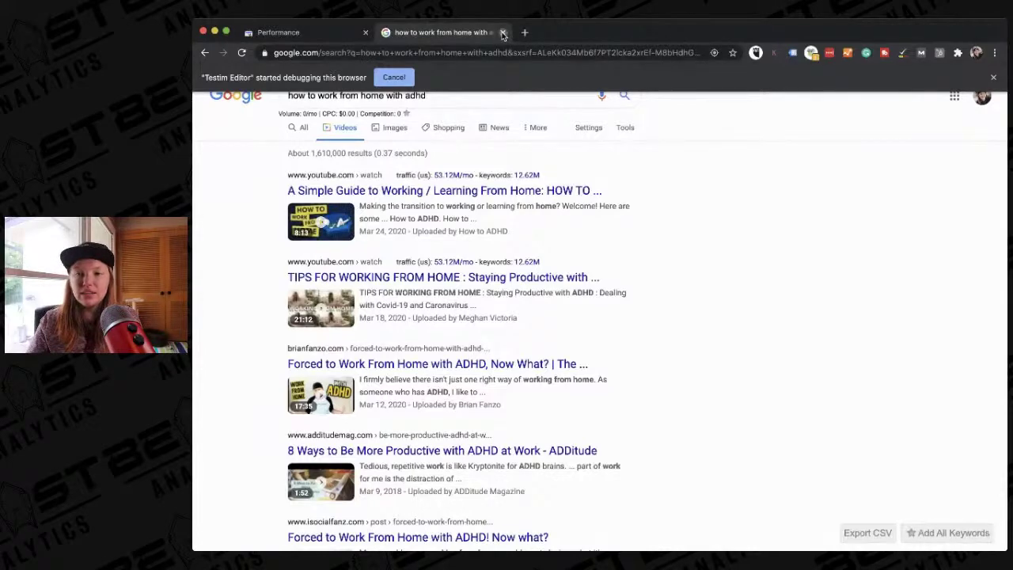
left_click(502, 33)
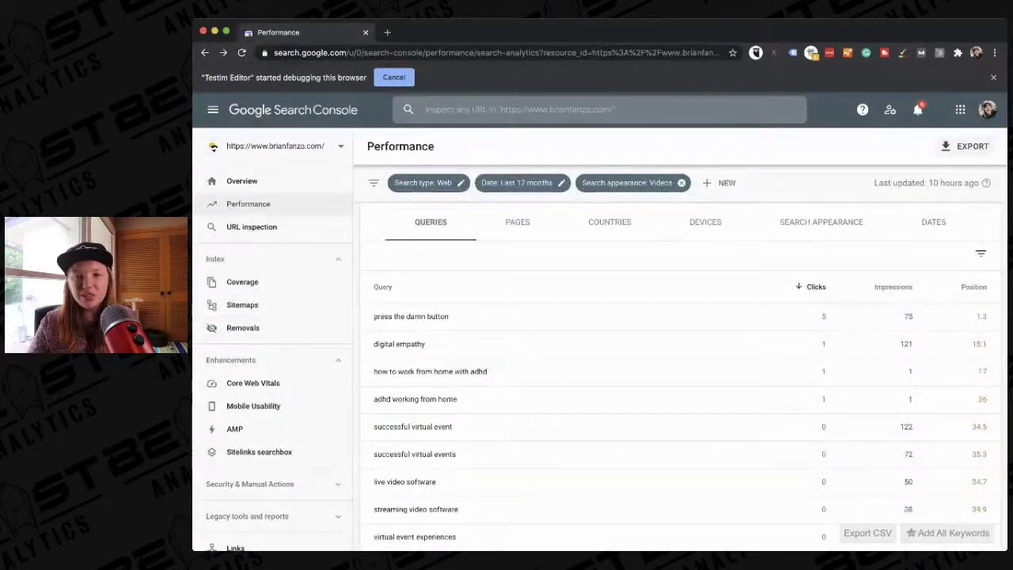
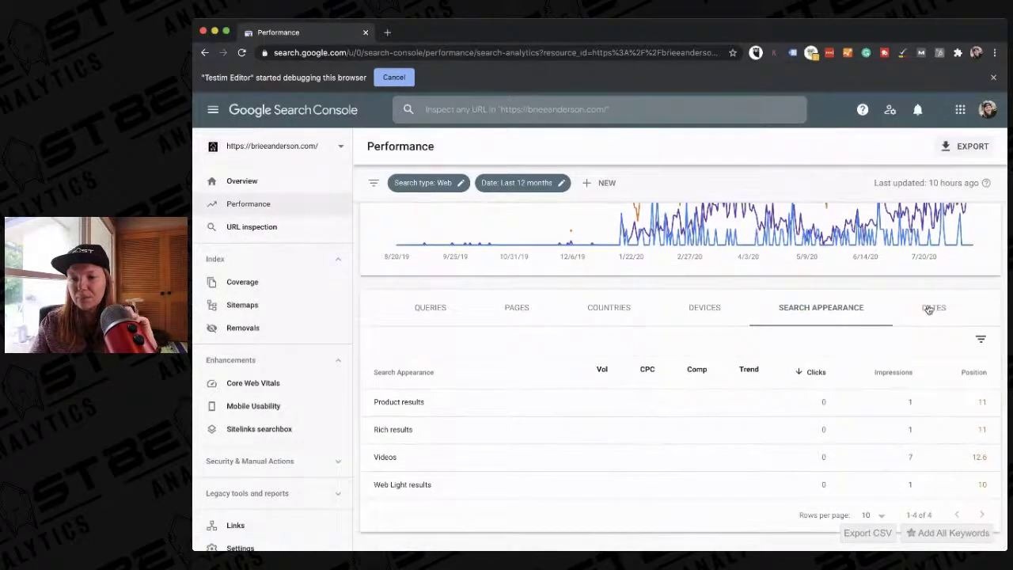
Go through the performance report's device breakdown and review its breakdown by country
left_click(791, 310)
left_click(704, 309)
left_click(597, 342)
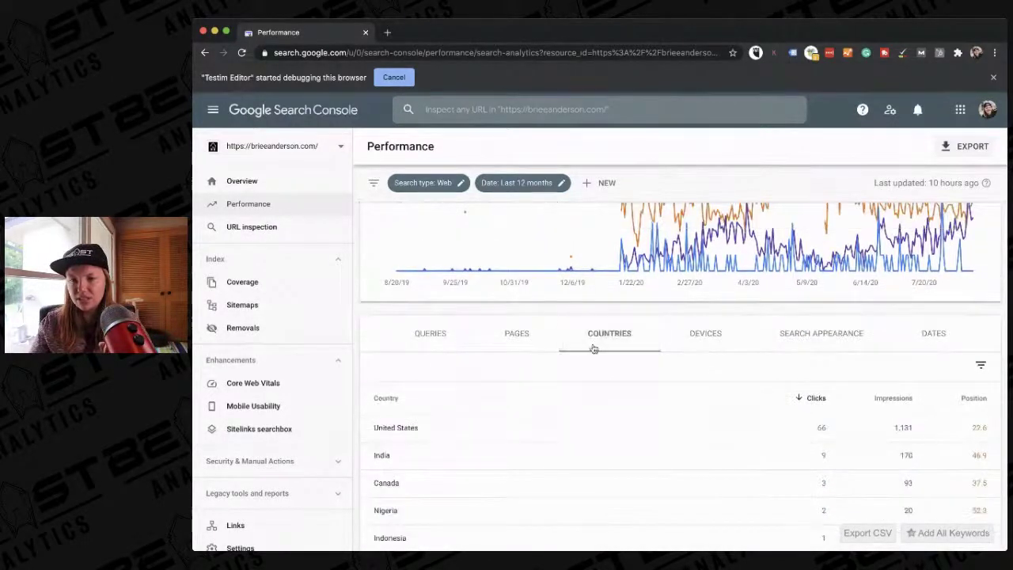
scroll(520, 468, "down", 1)
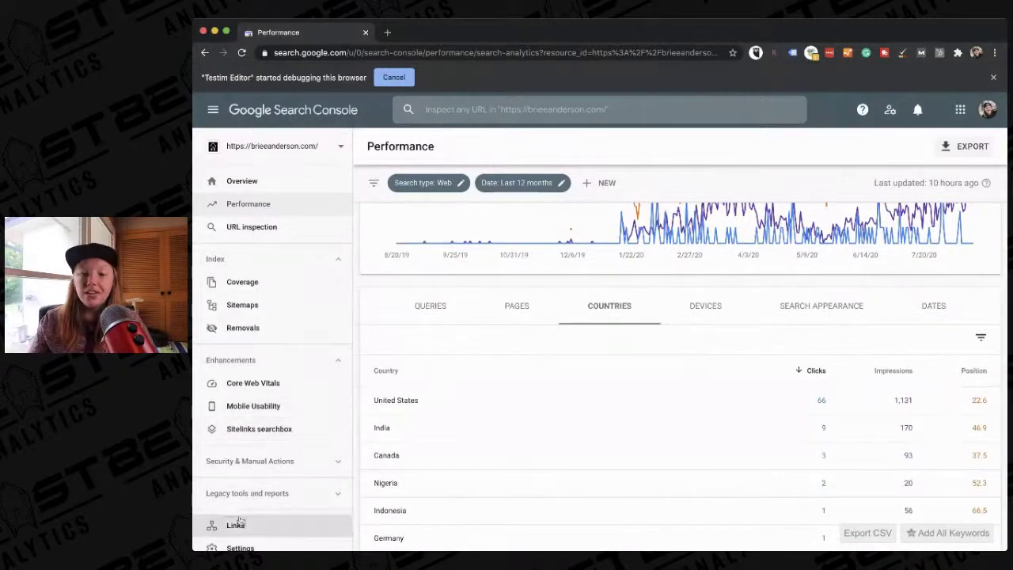
Open the Links report for the property and review its top linked pages, top linking sites and top linking text
scroll(235, 518, "down", 1)
left_click(238, 482)
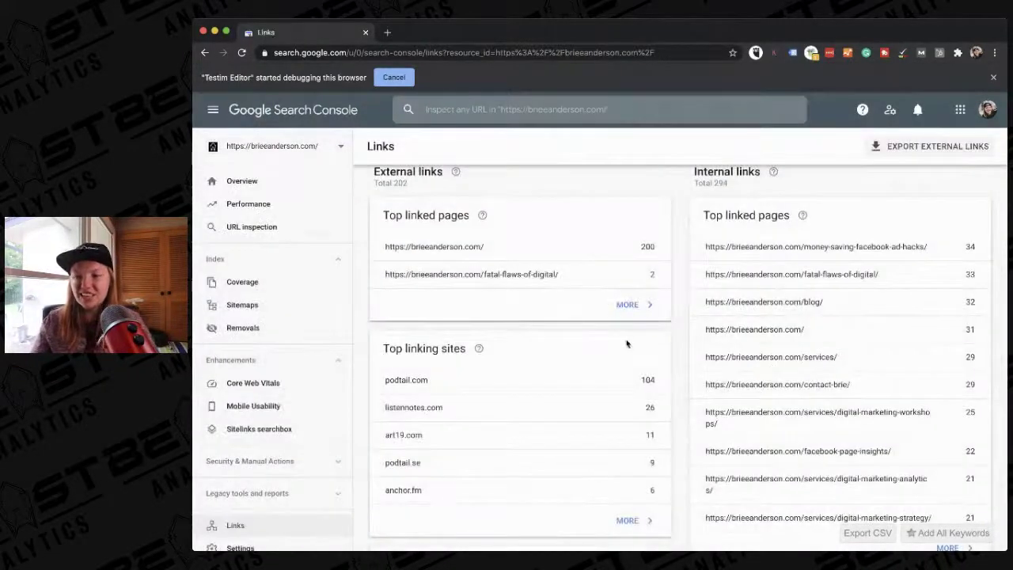
scroll(615, 404, "down", 2)
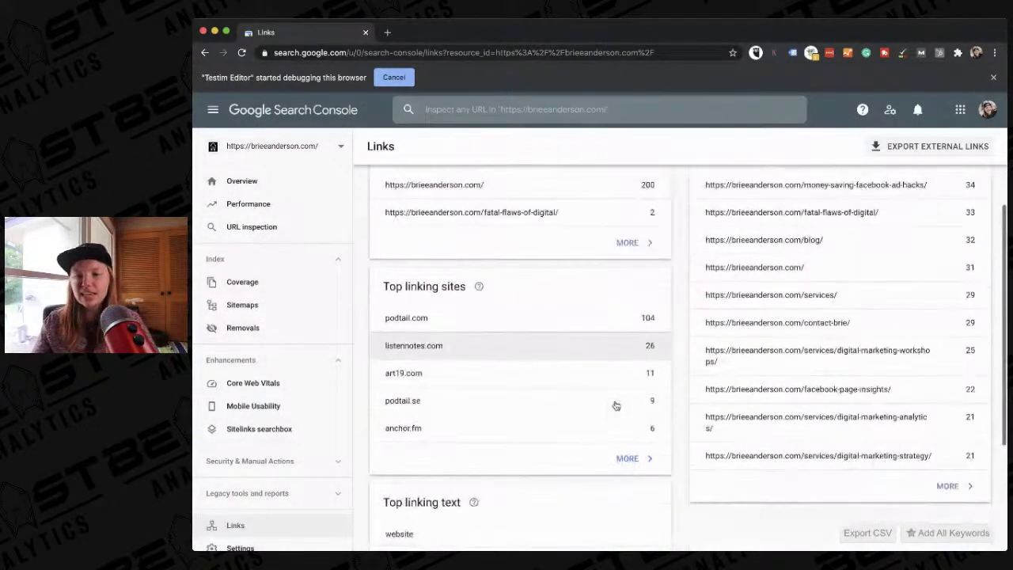
scroll(615, 406, "up", 2)
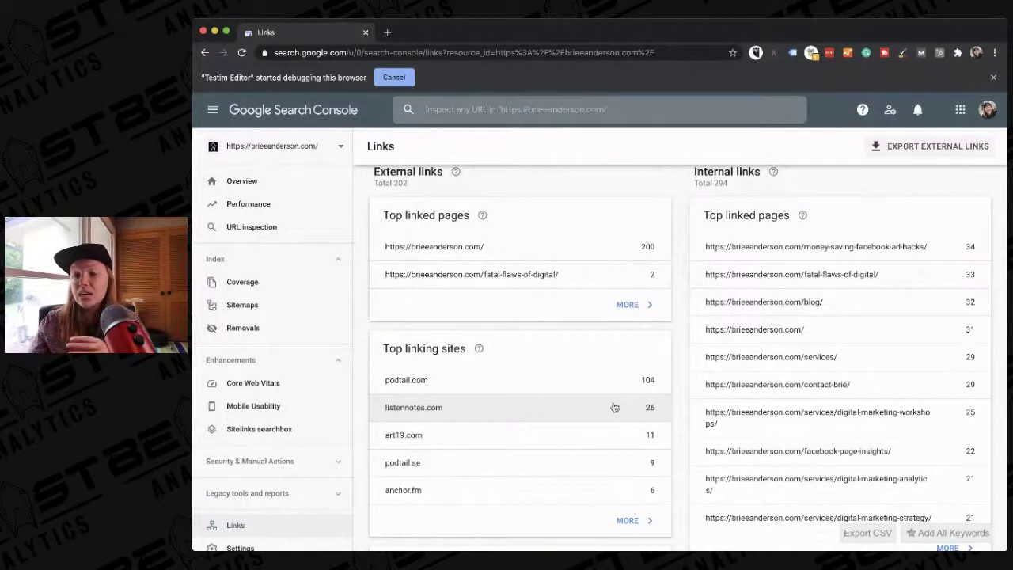
scroll(609, 399, "down", 3)
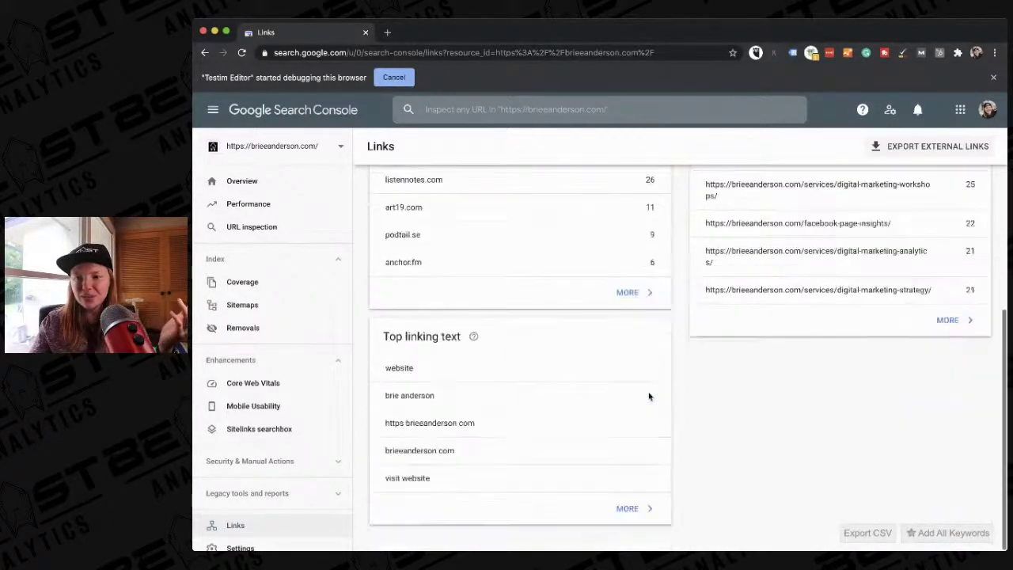
scroll(649, 396, "up", 1)
scroll(649, 396, "up", 1)
scroll(649, 395, "down", 2)
scroll(649, 396, "up", 1)
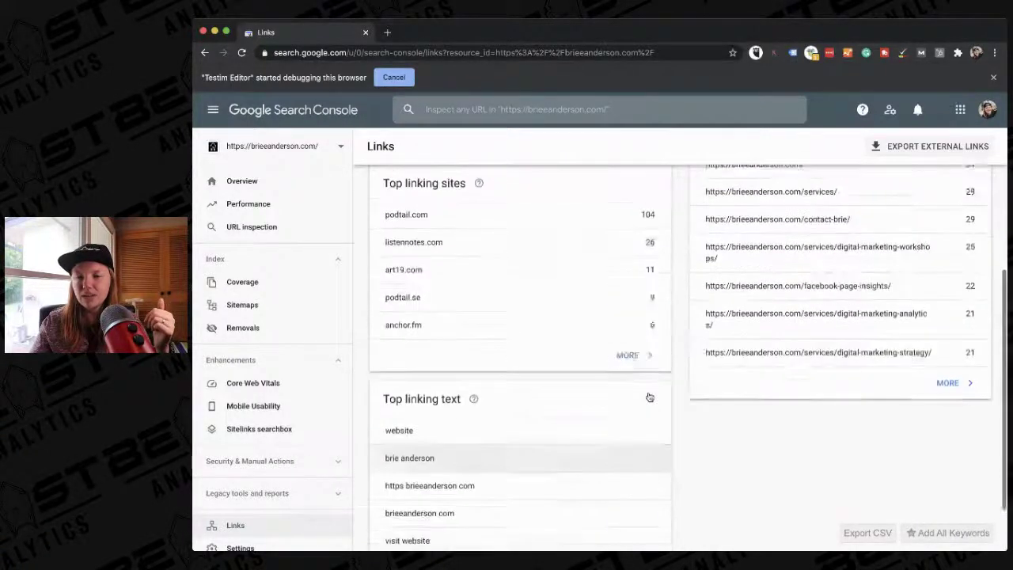
scroll(649, 396, "up", 1)
Review the full list of top linking sites, and return to the Links overview
left_click(627, 399)
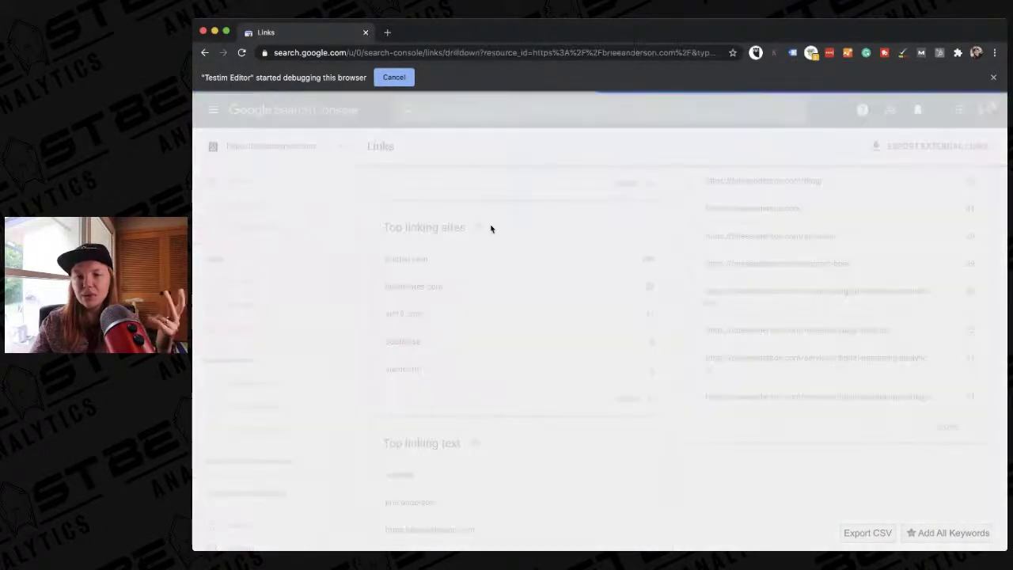
scroll(448, 398, "down", 1)
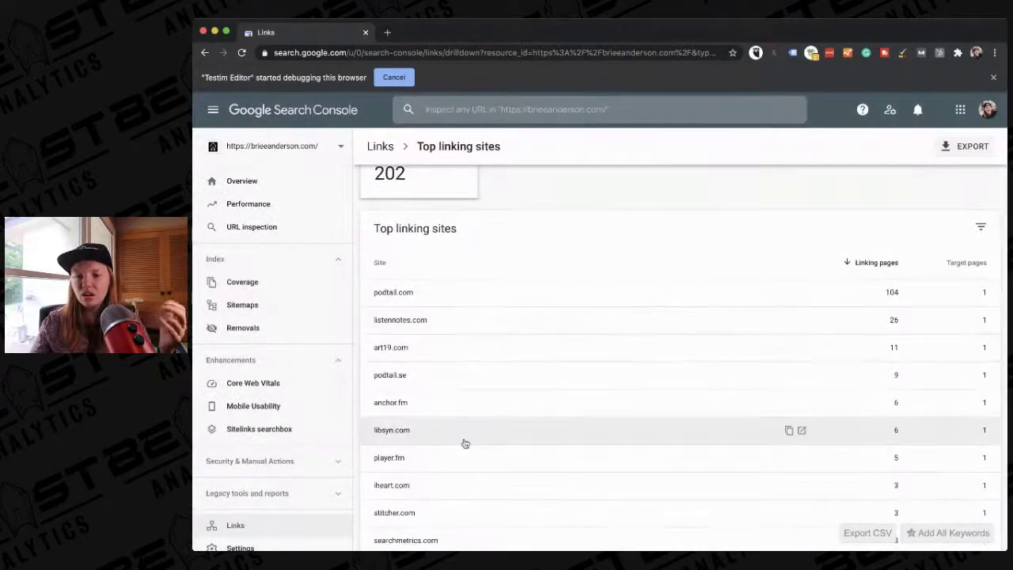
scroll(465, 444, "down", 5)
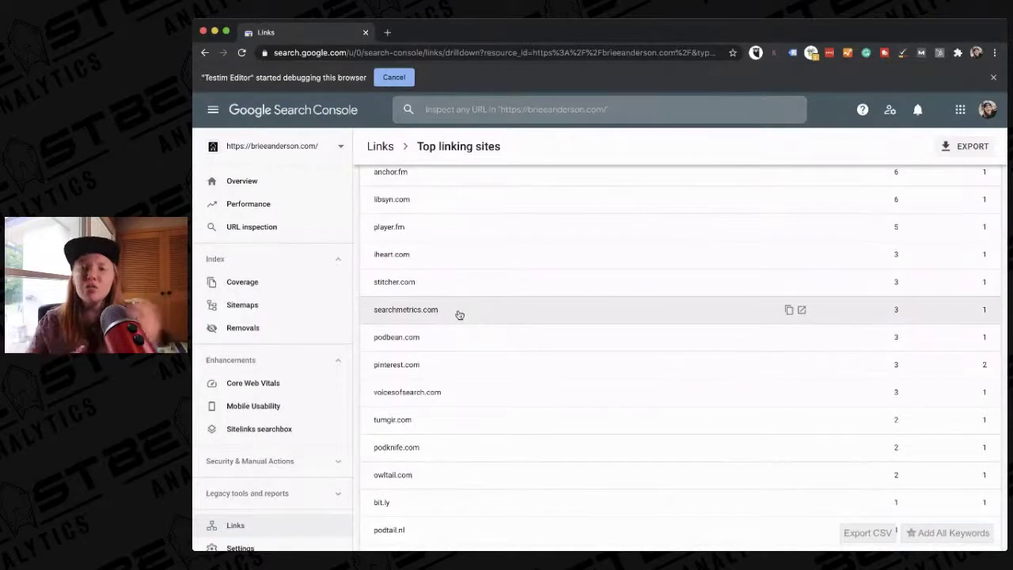
scroll(459, 314, "down", 3)
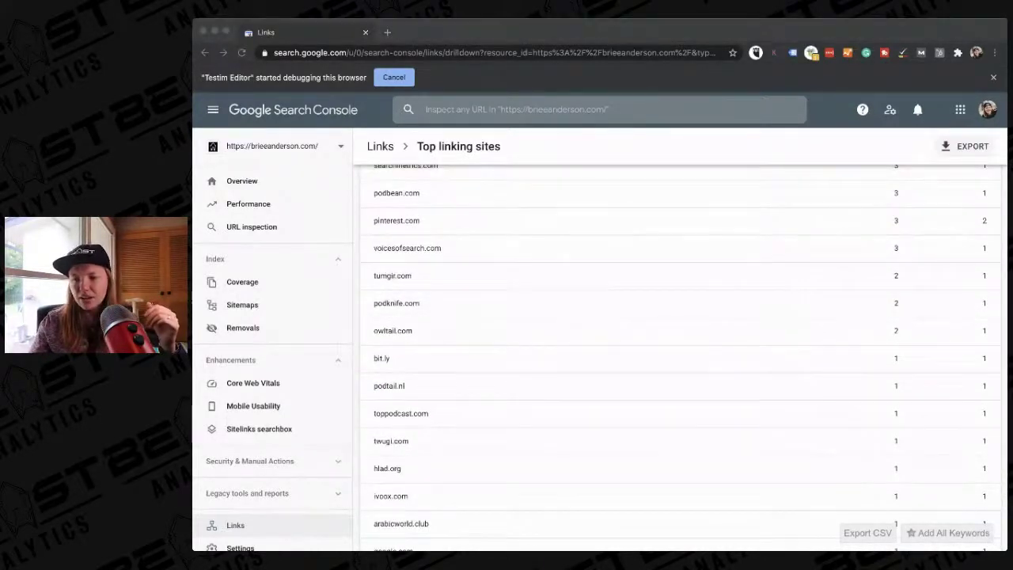
scroll(545, 385, "down", 2)
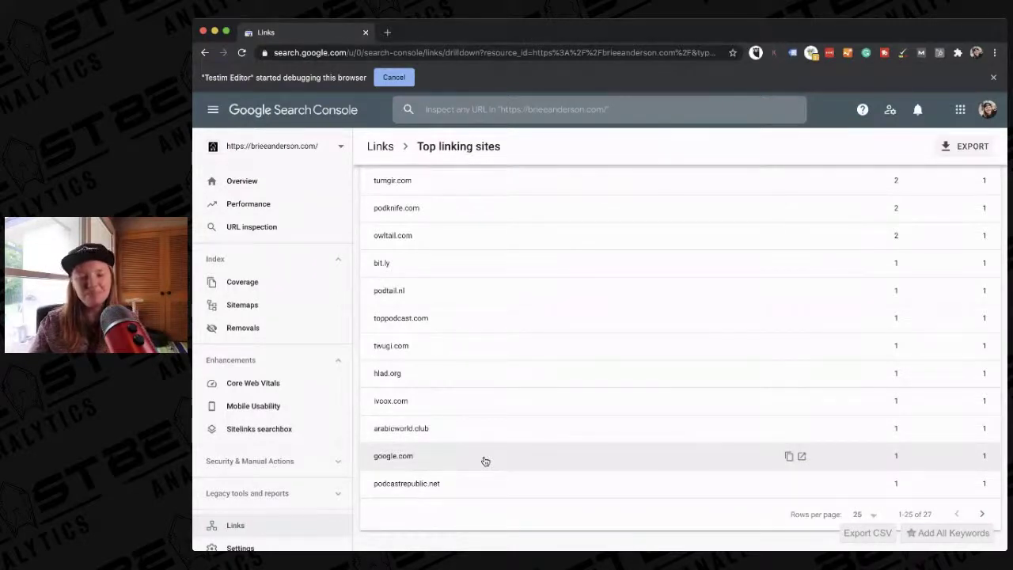
scroll(482, 459, "up", 6)
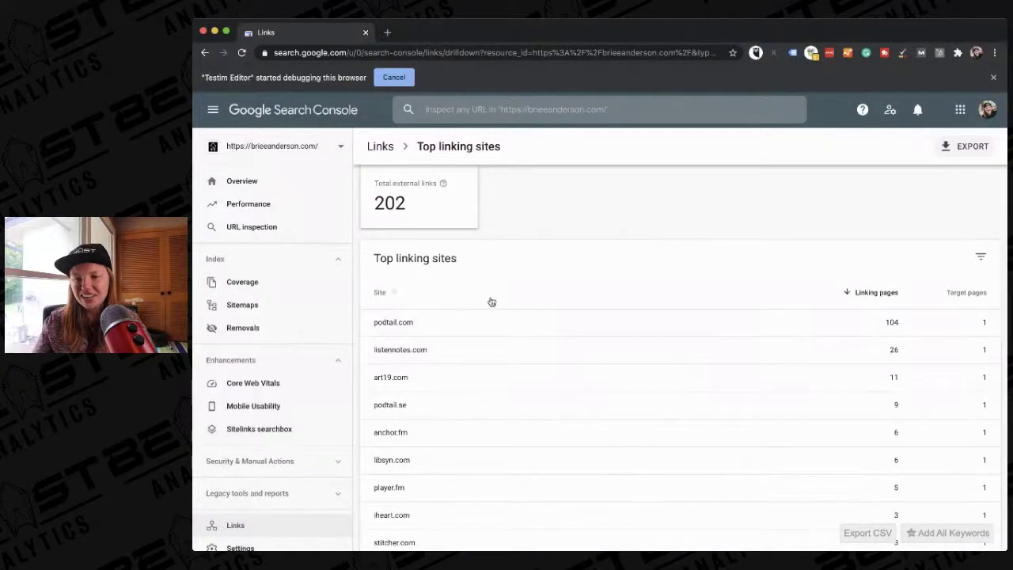
left_click(380, 145)
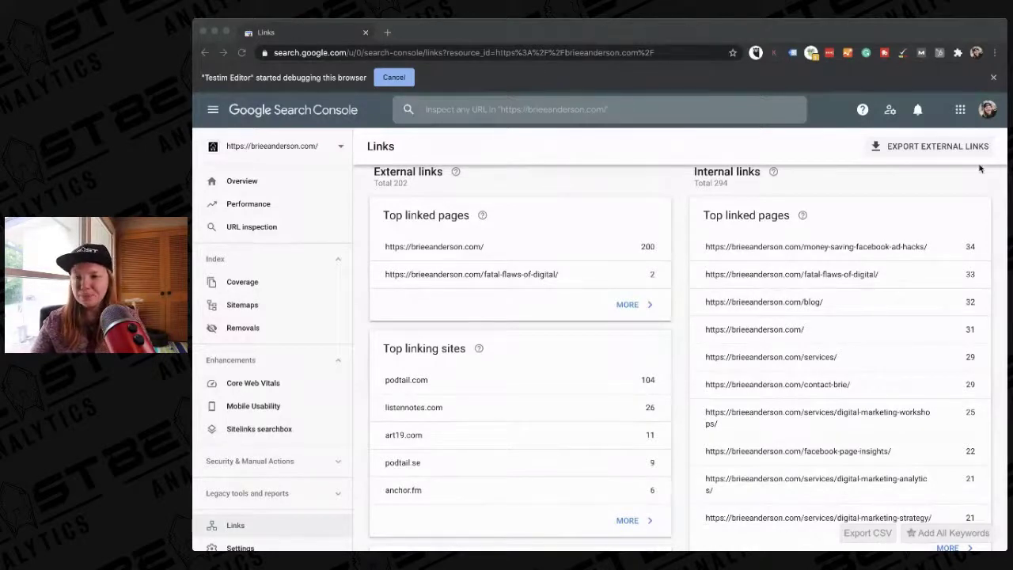
left_click(895, 200)
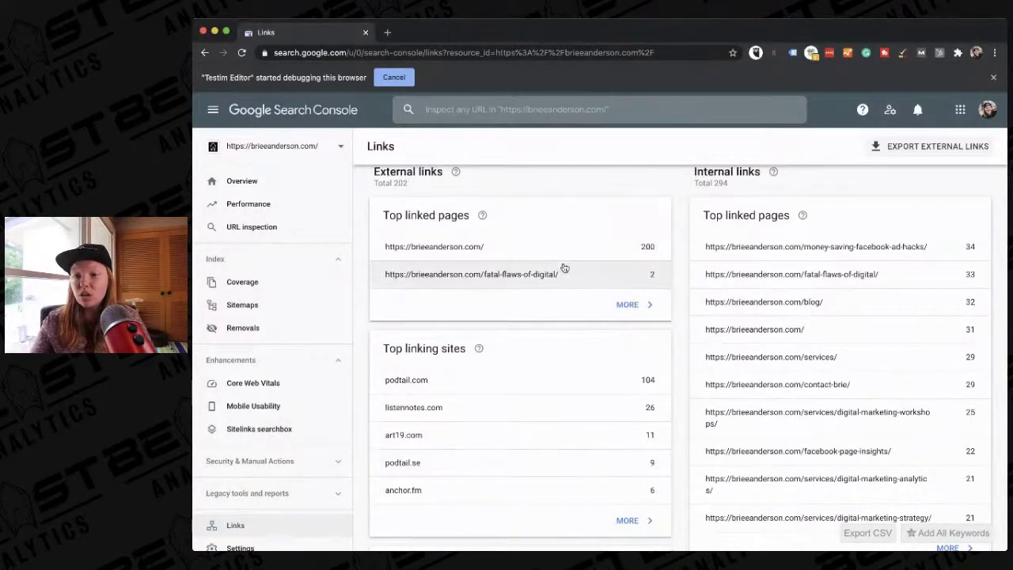
left_click(629, 304)
left_click(488, 354)
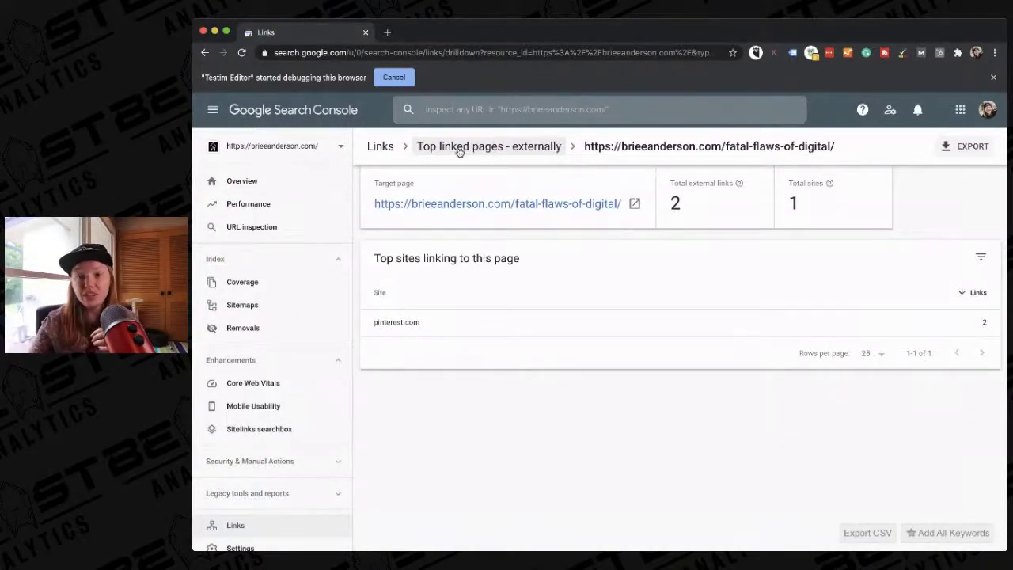
left_click(291, 153)
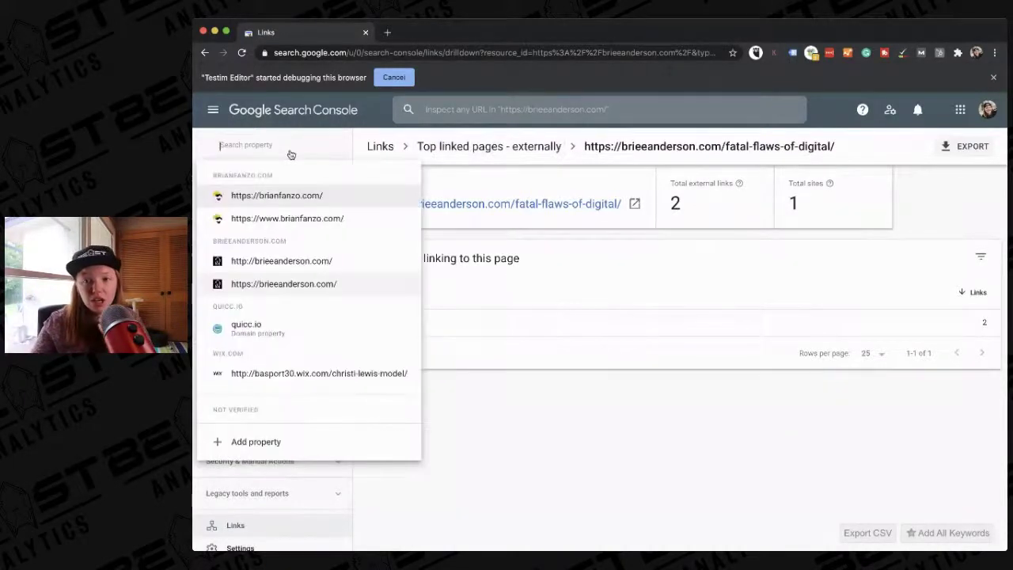
left_click(309, 222)
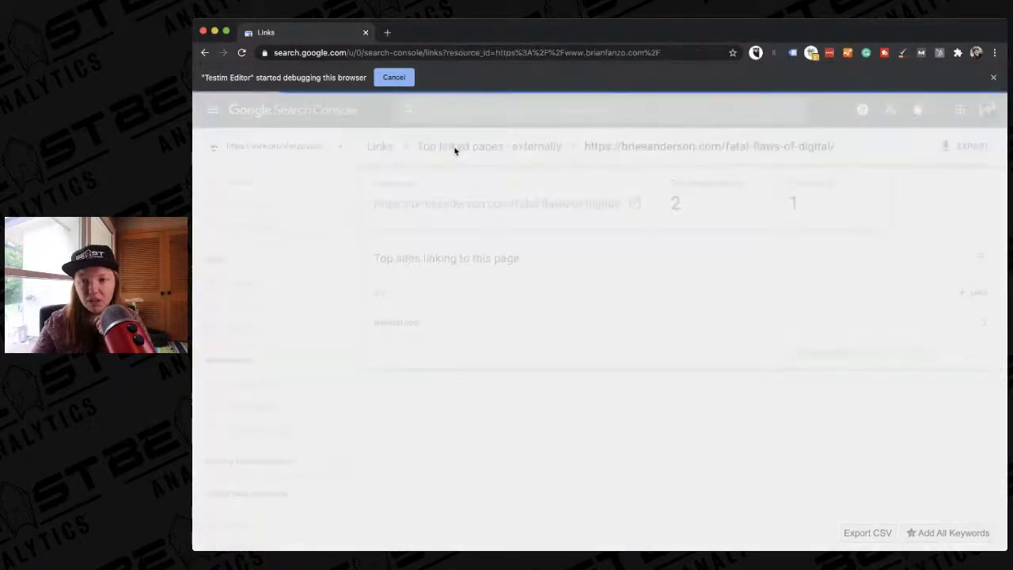
scroll(398, 436, "down", 2)
scroll(388, 402, "up", 2)
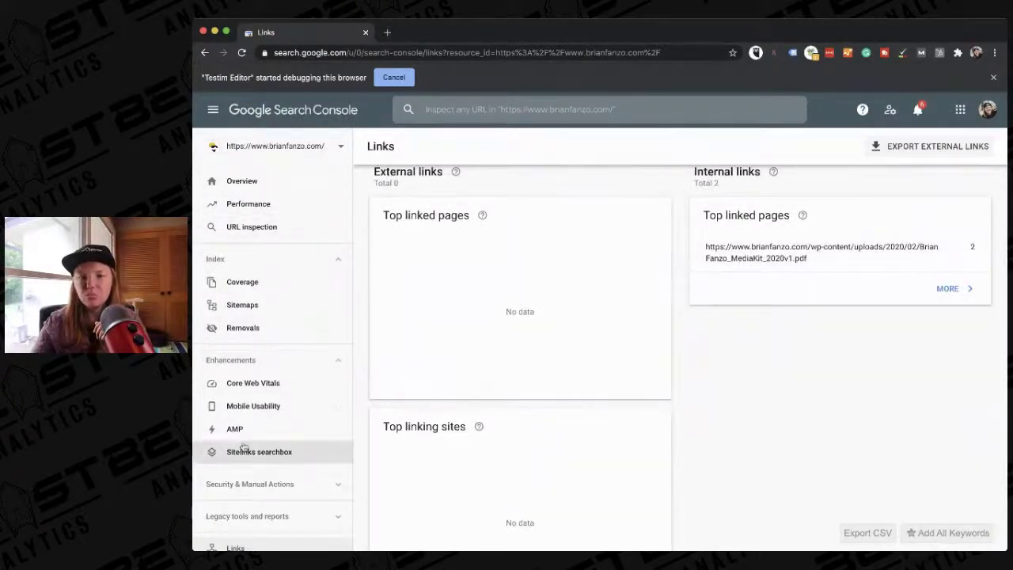
Check the Mobile Usability report, and go back to the property's Links report
left_click(237, 407)
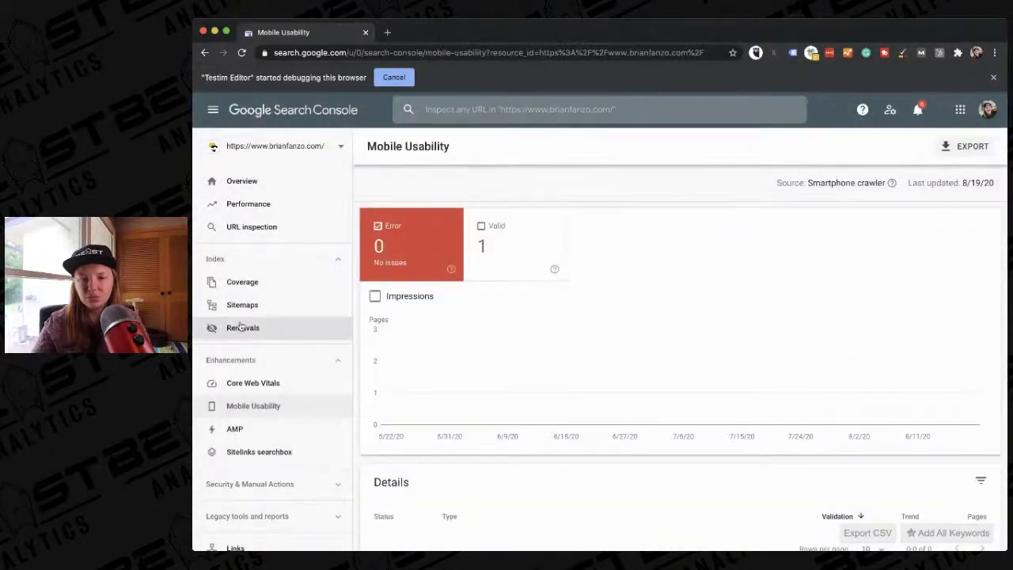
scroll(239, 383, "down", 3)
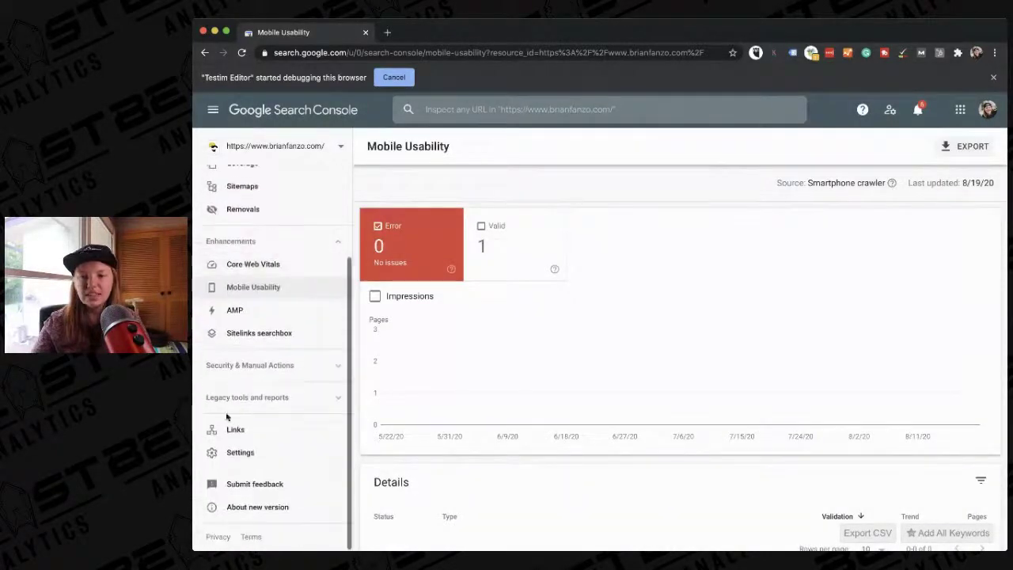
left_click(234, 425)
scroll(578, 426, "down", 5)
scroll(579, 425, "up", 5)
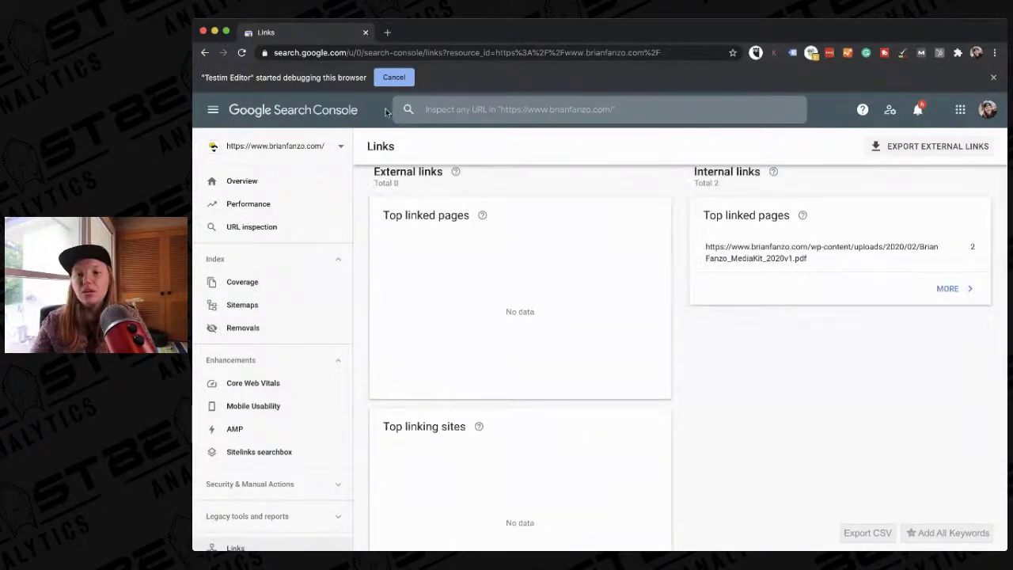
left_click(289, 150)
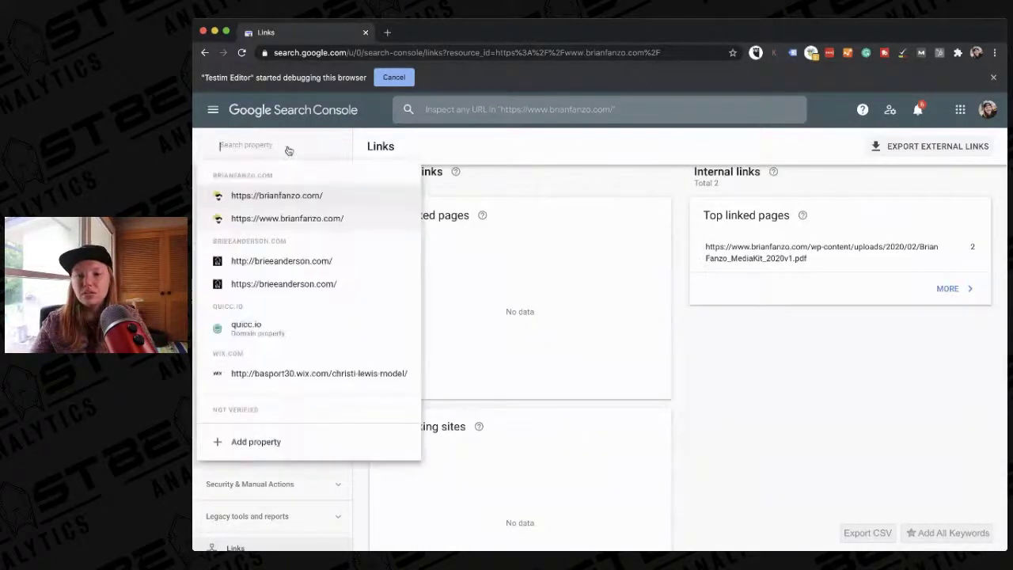
left_click(281, 204)
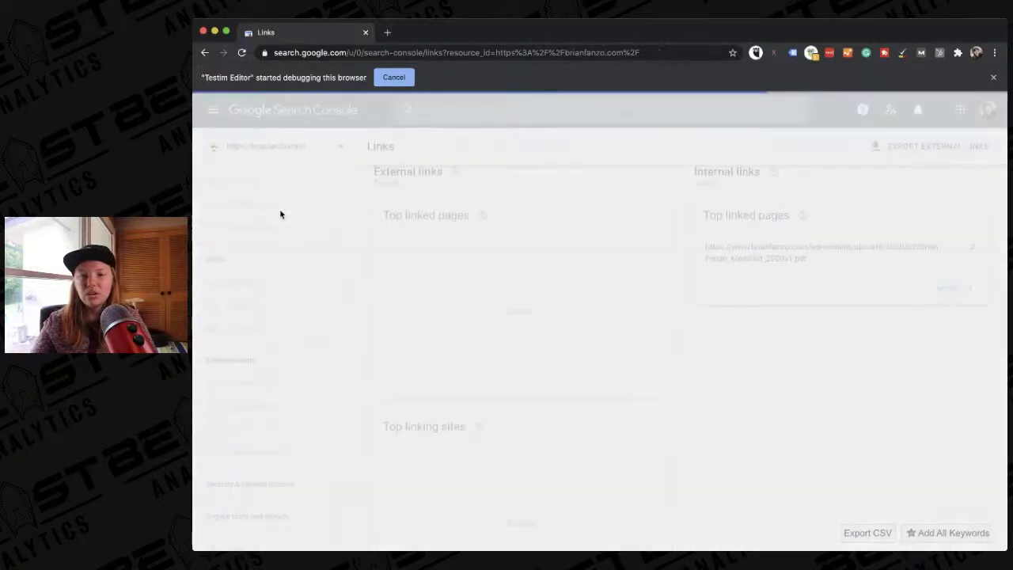
scroll(473, 414, "down", 2)
scroll(472, 414, "down", 3)
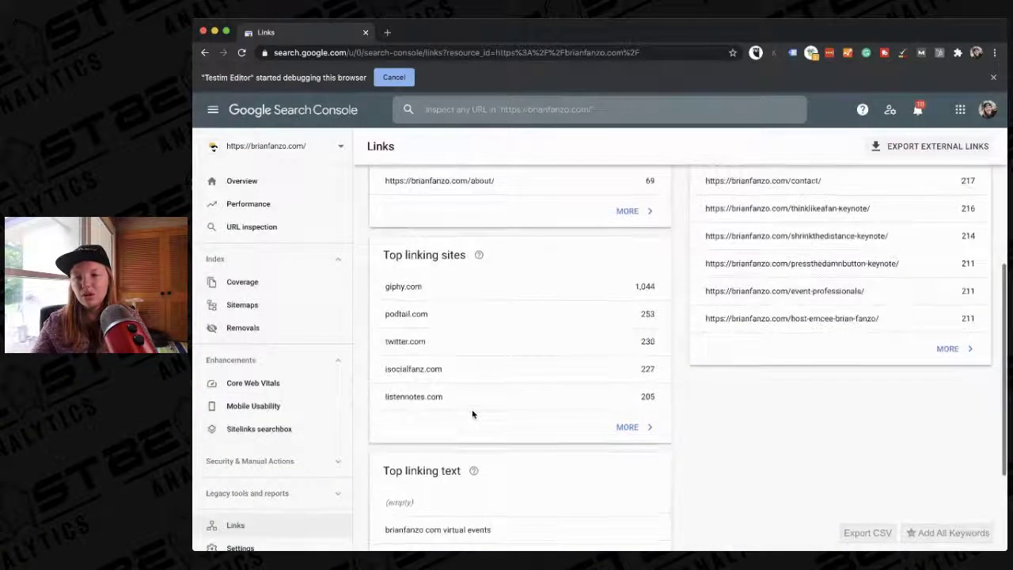
scroll(552, 256, "up", 2)
scroll(553, 259, "up", 1)
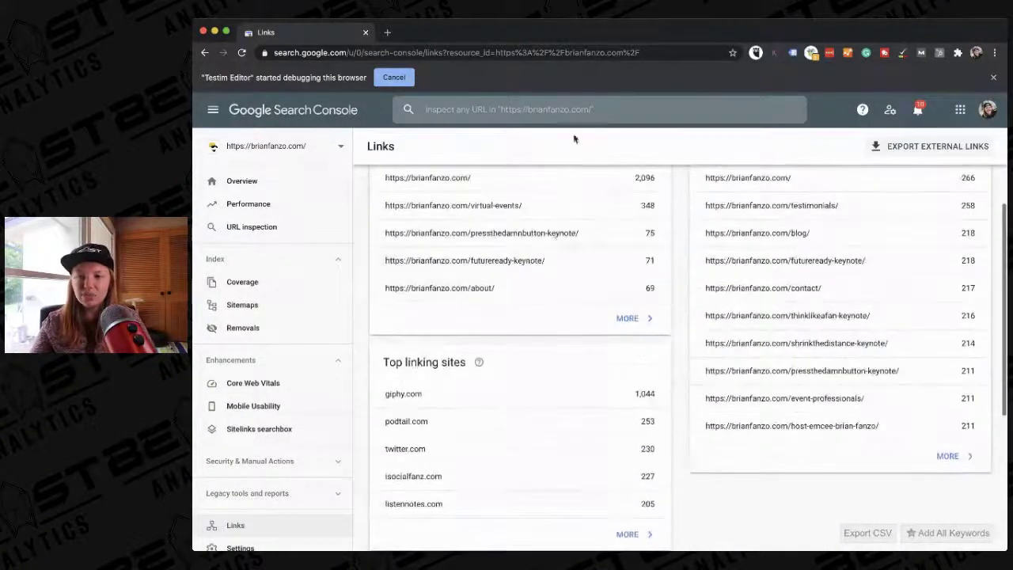
left_click(629, 319)
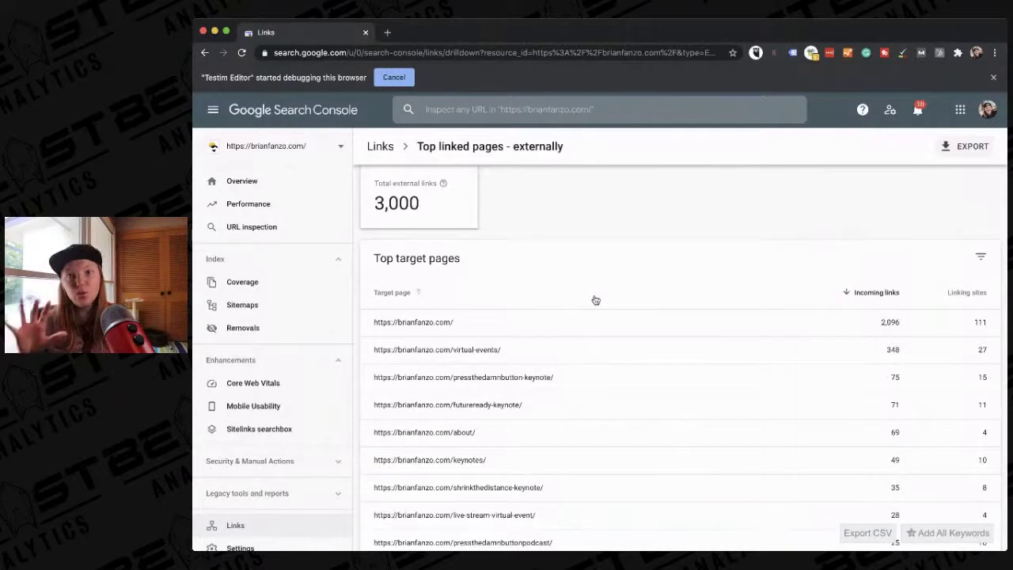
scroll(616, 307, "down", 3)
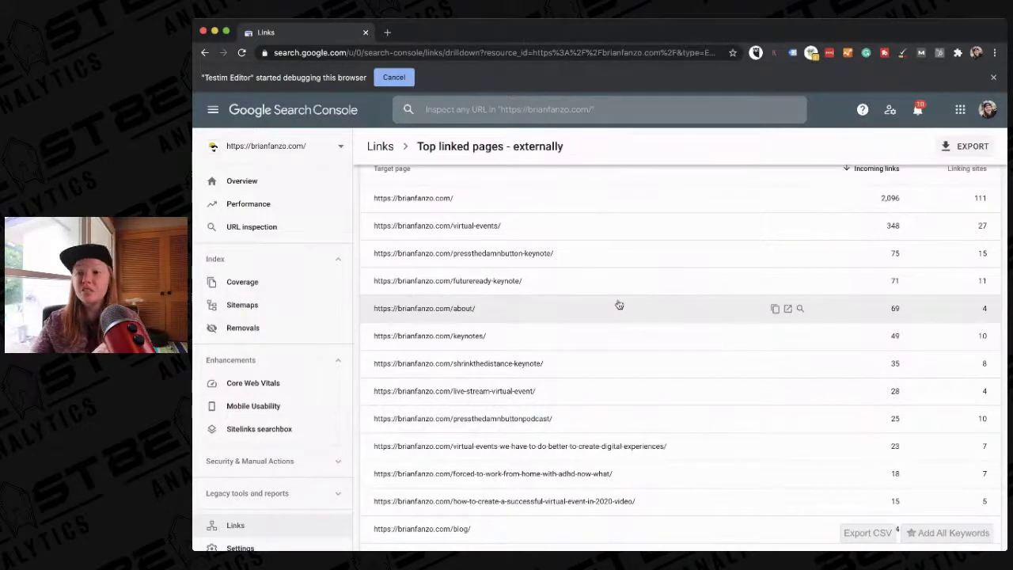
scroll(619, 304, "down", 2)
left_click(606, 300)
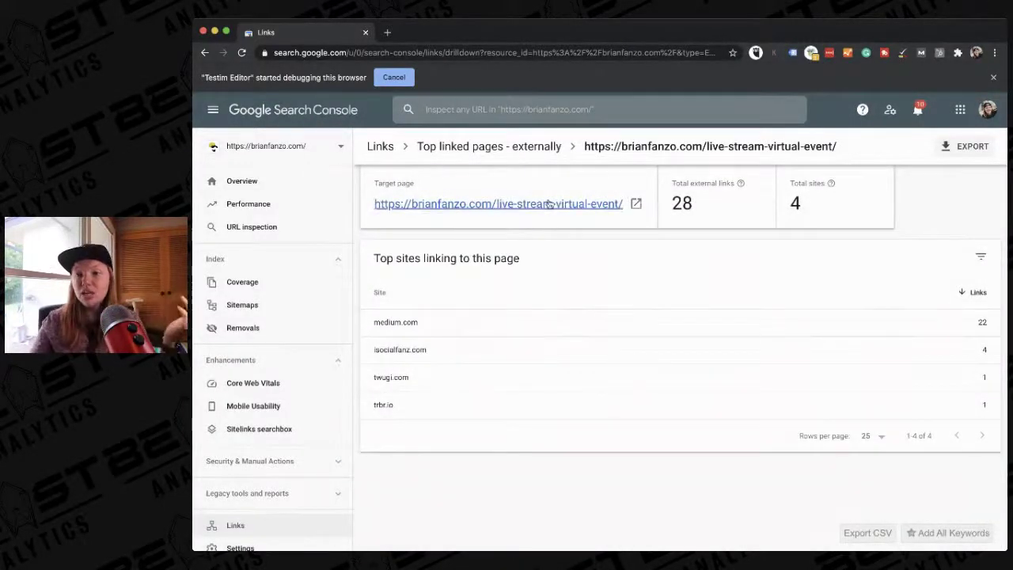
Open the live-stream-virtual-event page in a new tab, collapse the Google Analytics overlay, look through the article, and close the tab
left_click(636, 204)
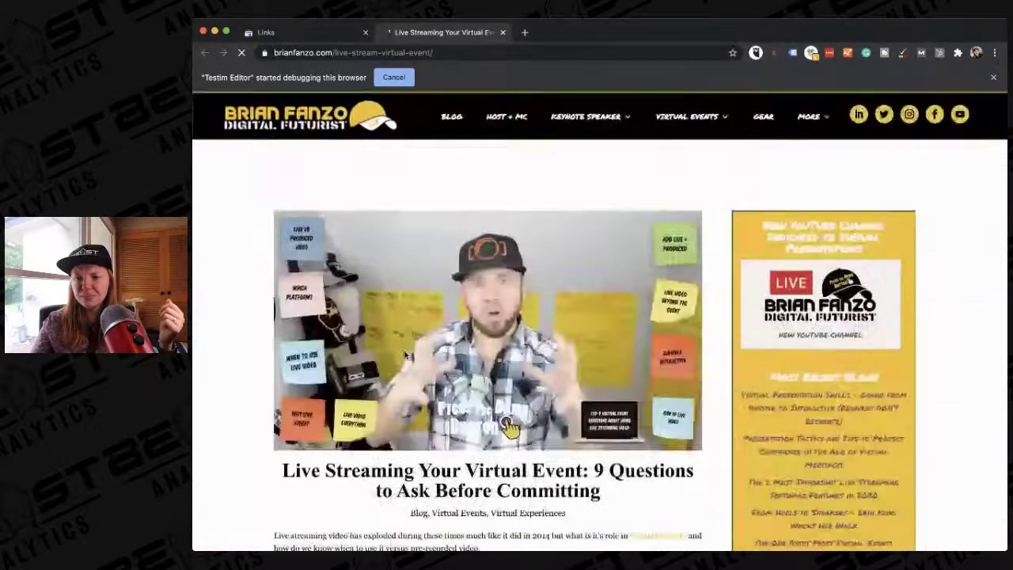
scroll(406, 354, "down", 2)
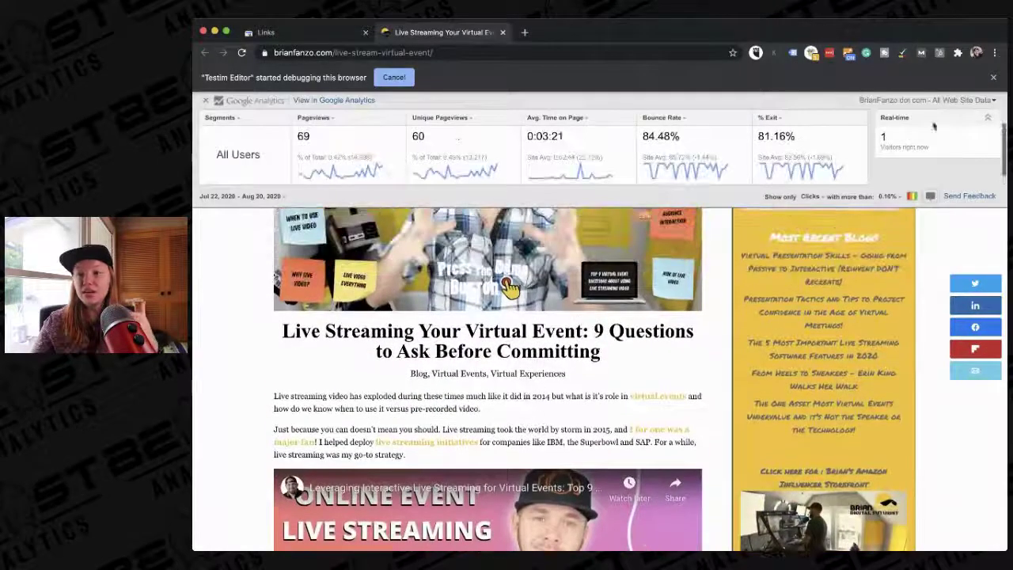
left_click(988, 117)
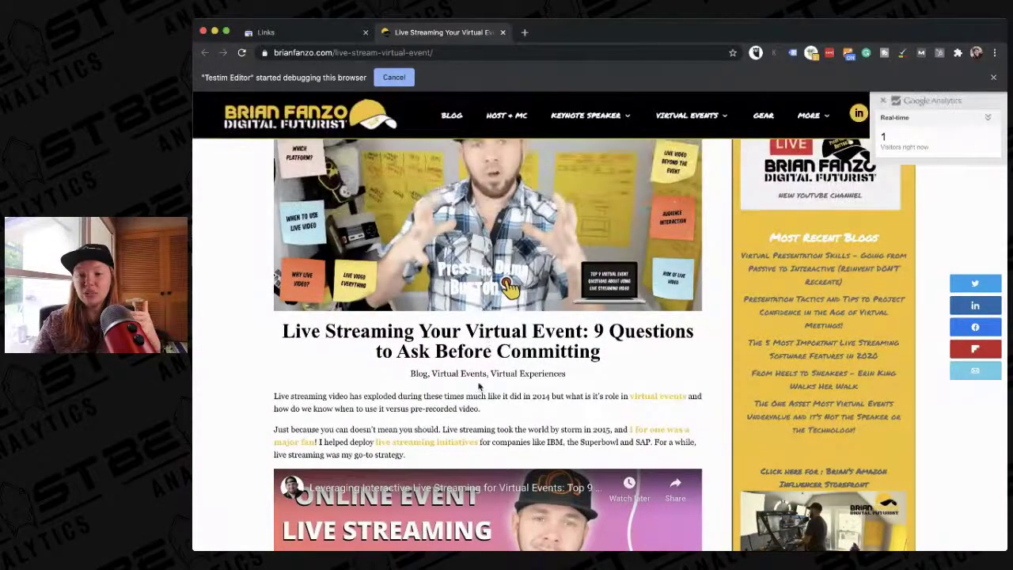
scroll(479, 385, "down", 10)
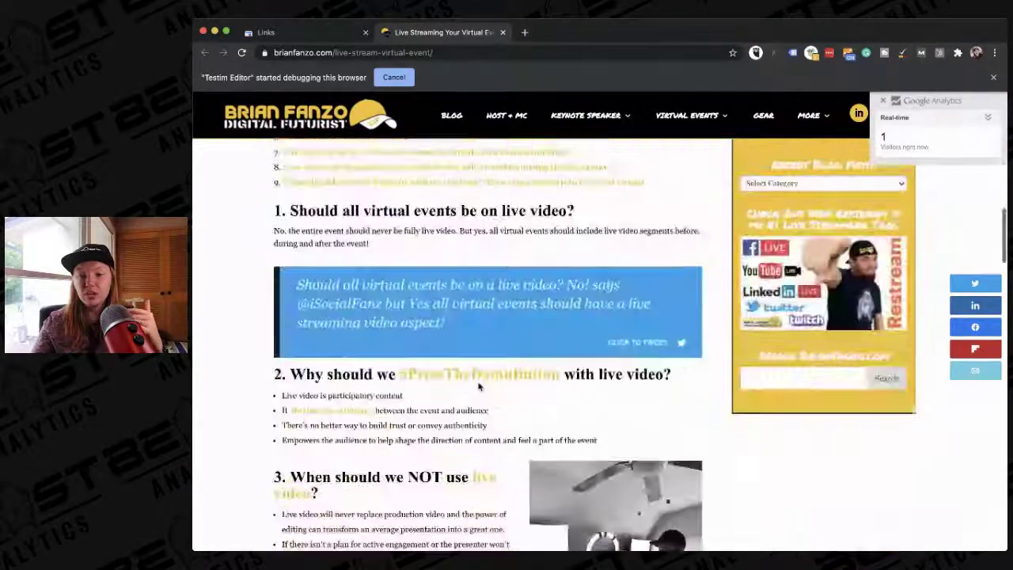
scroll(478, 385, "down", 10)
scroll(478, 386, "down", 10)
scroll(478, 385, "up", 20)
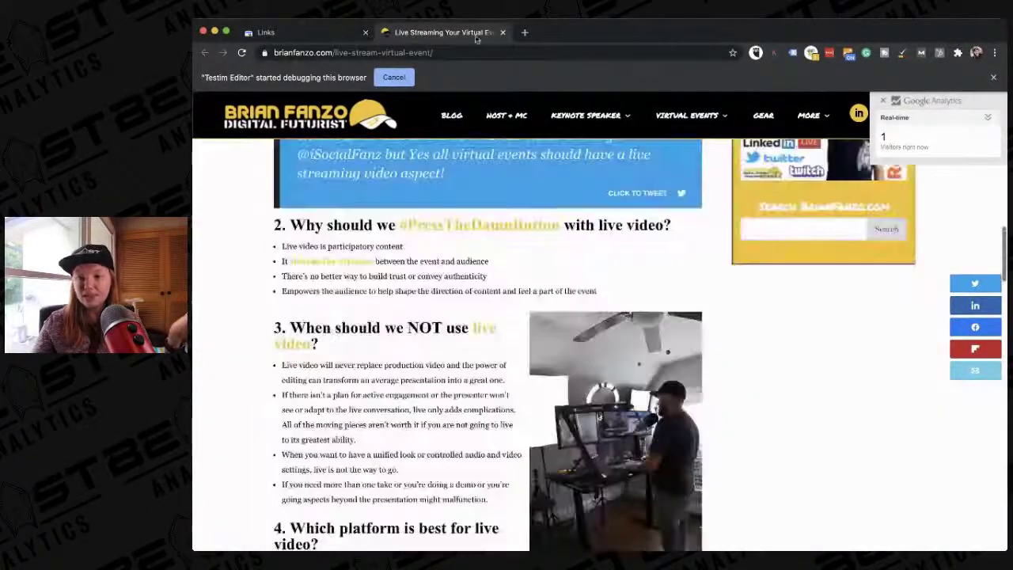
left_click(502, 32)
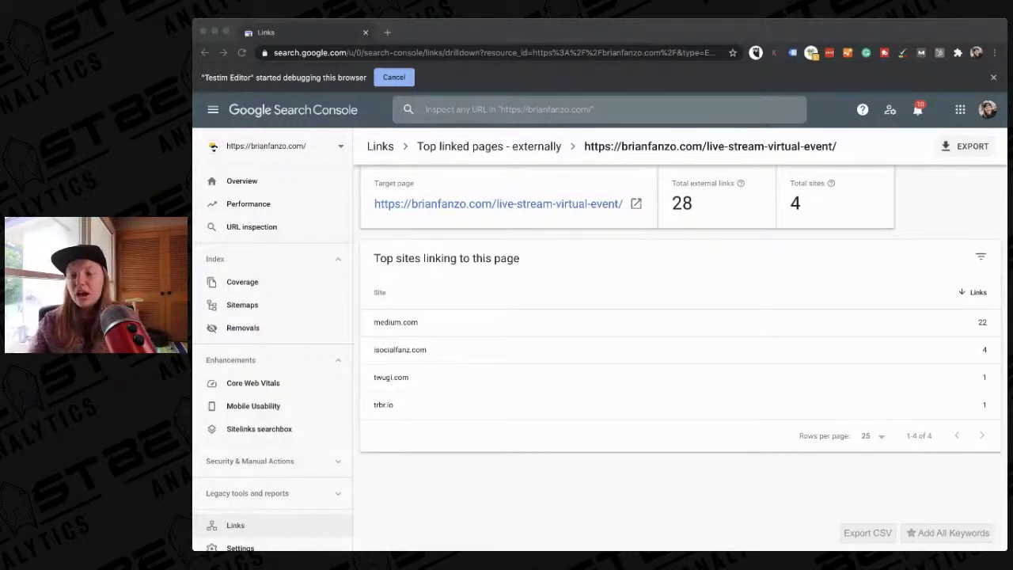
Open medium.com's linking pages for the live-stream-virtual-event page and look through the linking pages and target URLs
left_click(675, 452)
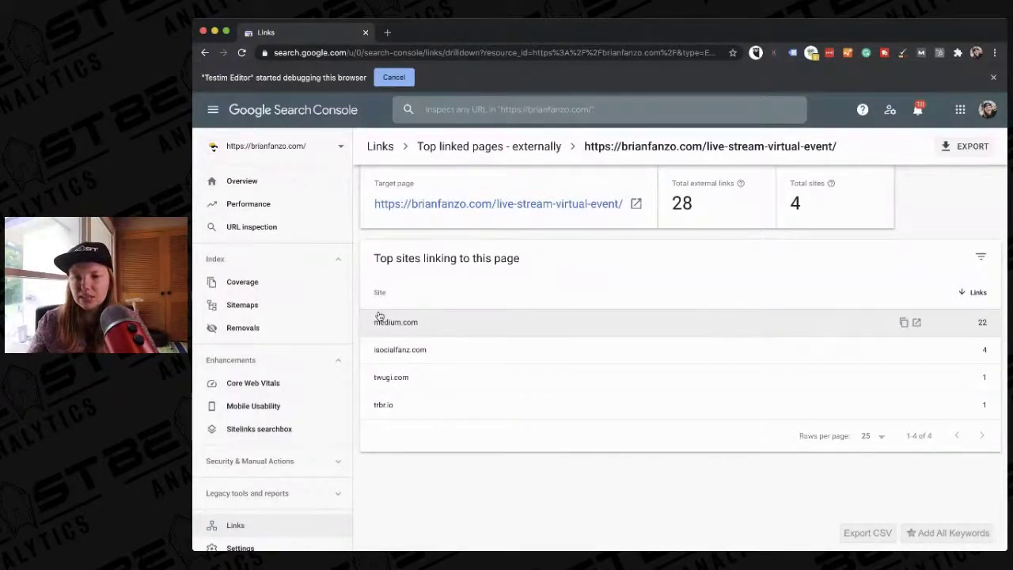
left_click(432, 324)
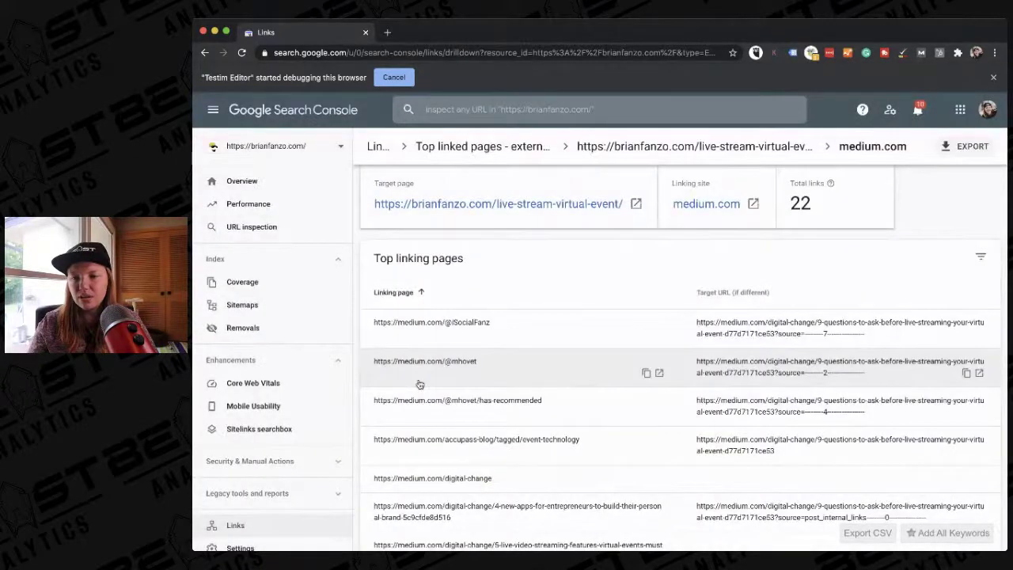
scroll(421, 384, "down", 1)
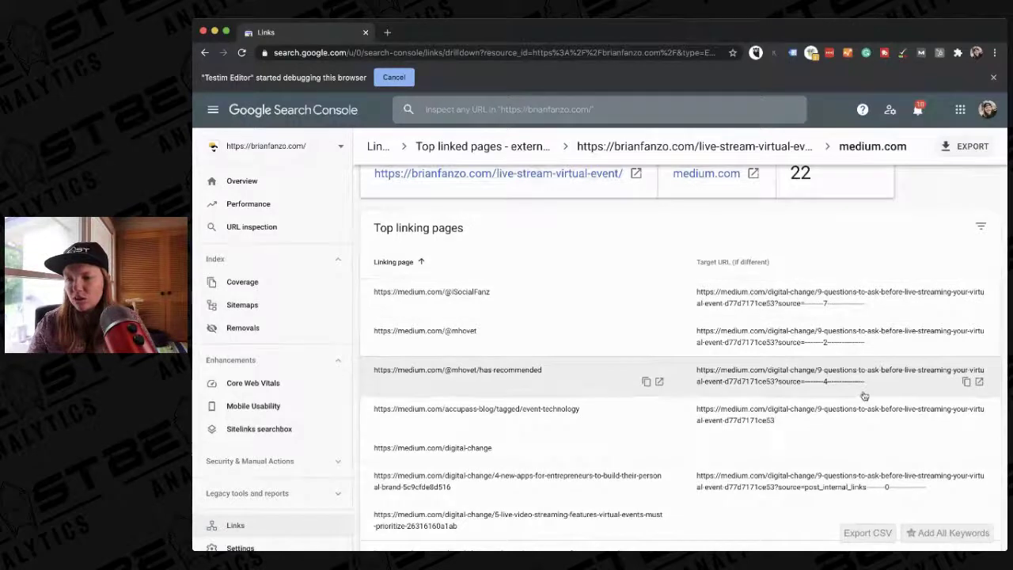
scroll(863, 396, "down", 2)
scroll(848, 419, "down", 5)
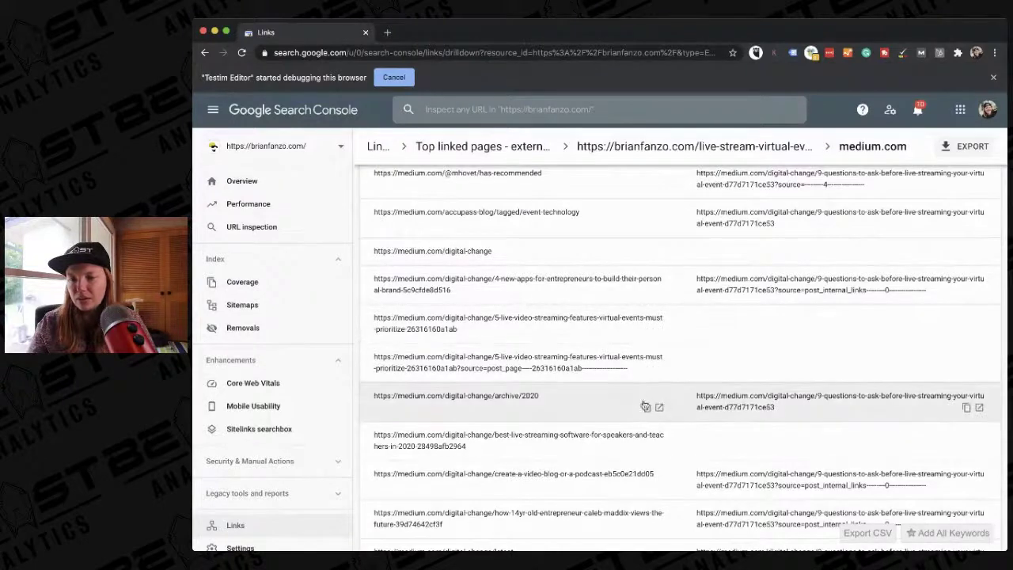
scroll(641, 348, "down", 2)
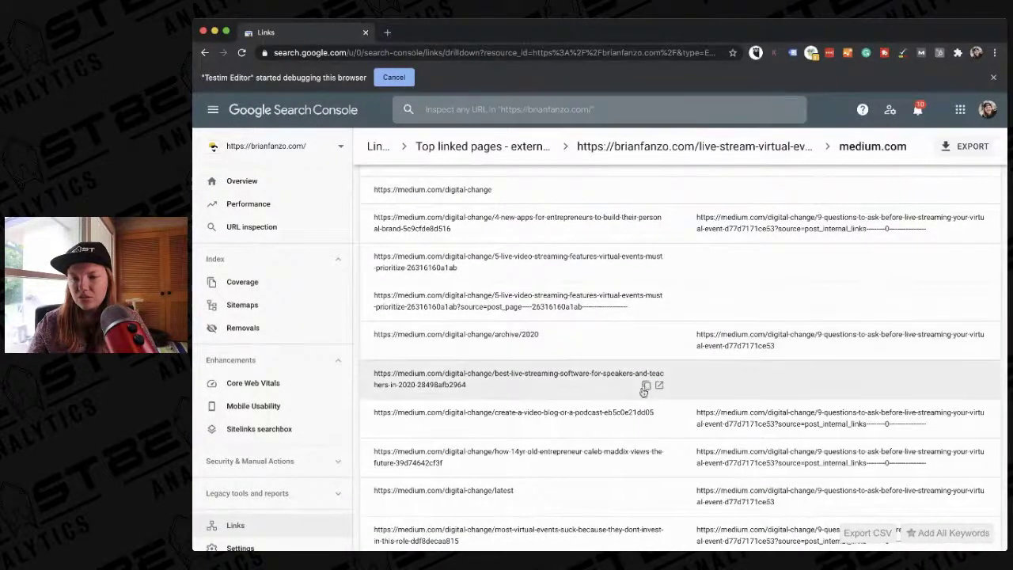
scroll(643, 384, "down", 2)
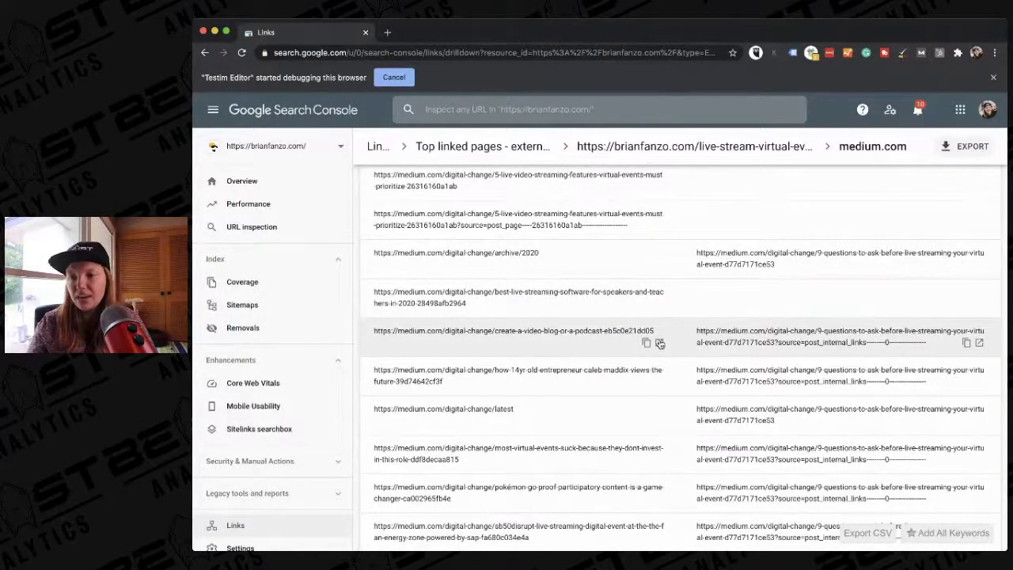
scroll(660, 343, "up", 10)
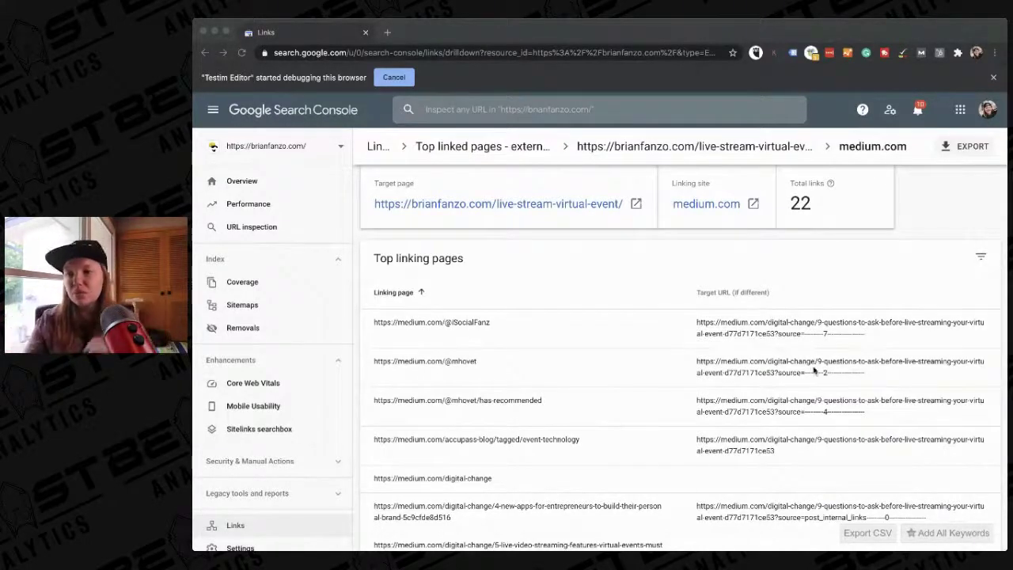
Export the medium.com linking pages to Google Sheets, and close the exported spreadsheet
left_click(855, 276)
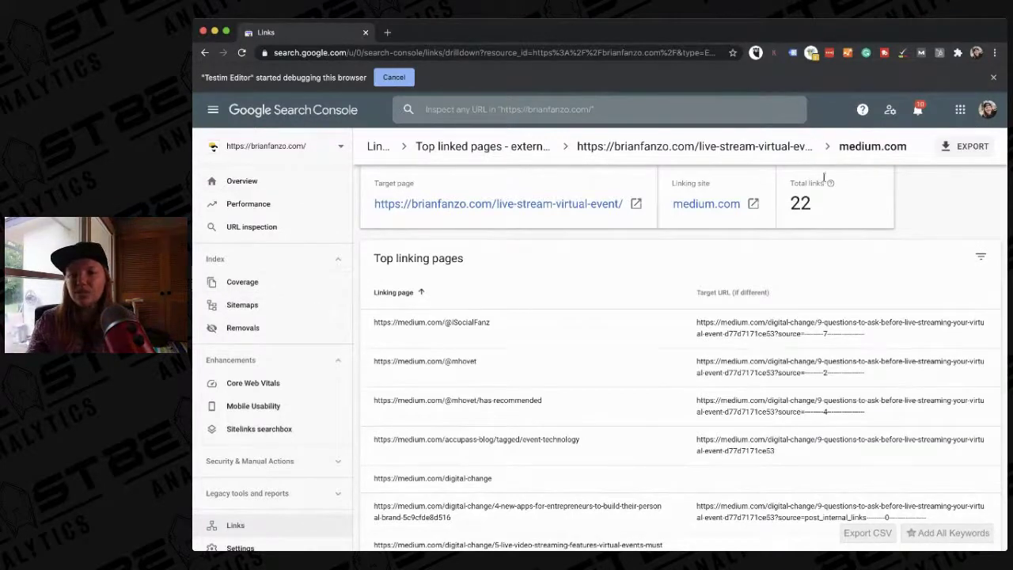
left_click(964, 147)
left_click(942, 177)
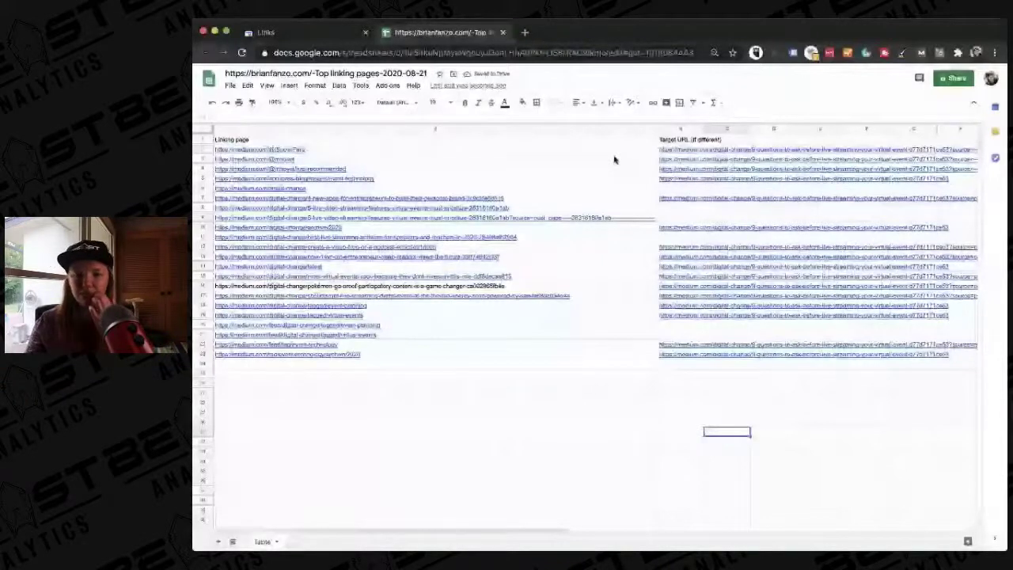
key("super+w")
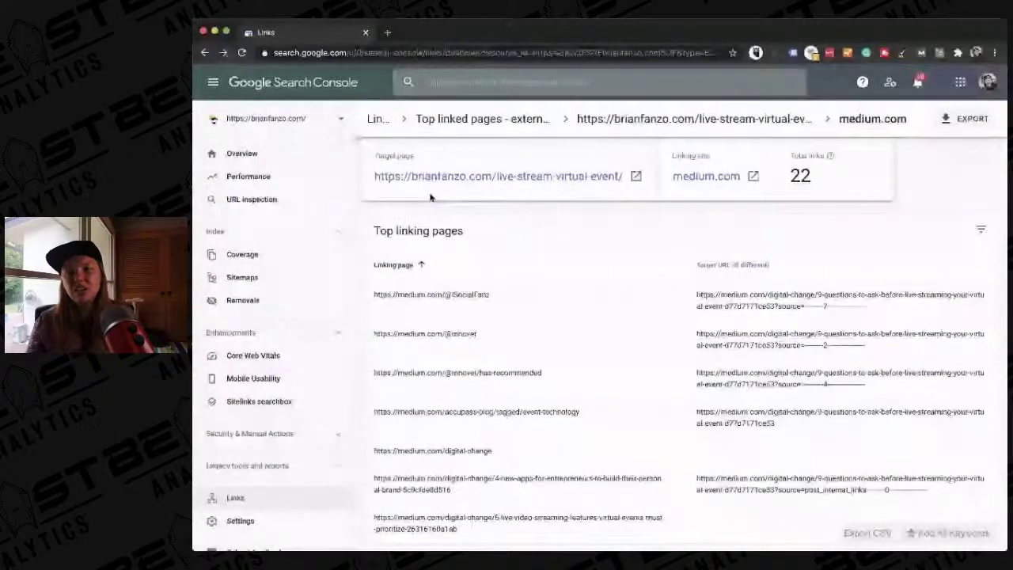
Return to the Links report, open the full Top linking text list, and export it to Google Sheets
key("super+bracketleft")
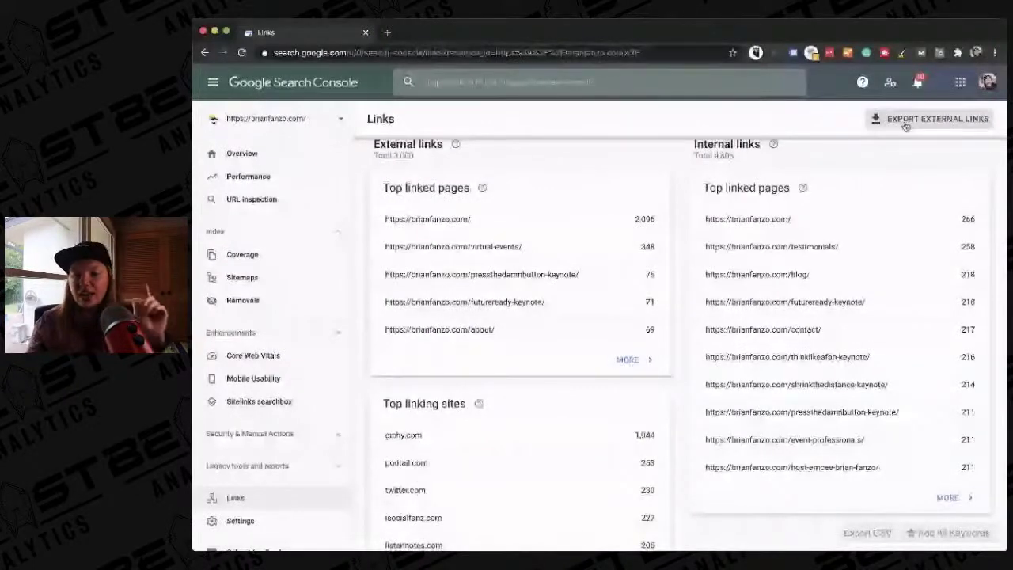
scroll(543, 315, "down", 2)
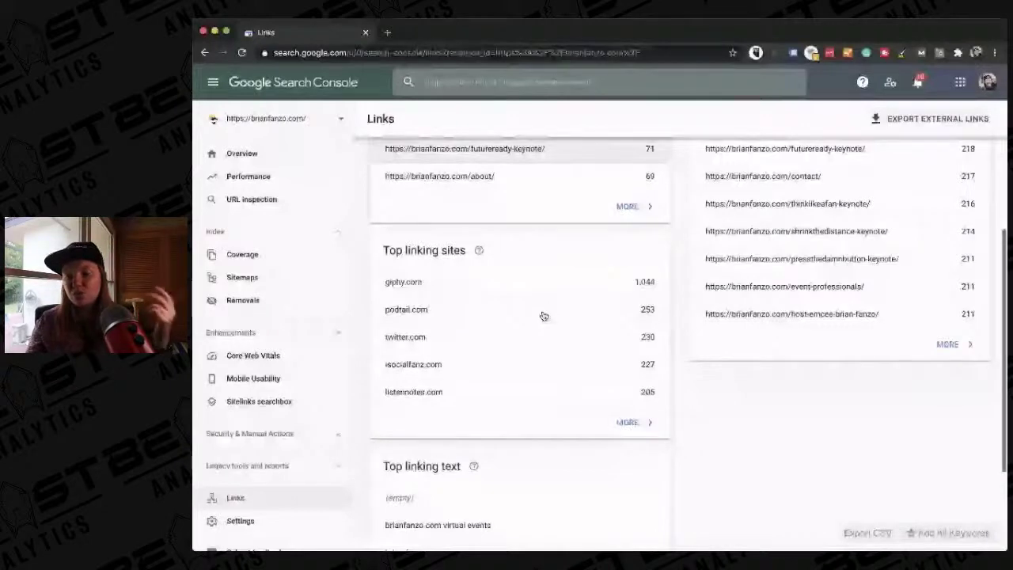
scroll(544, 316, "down", 2)
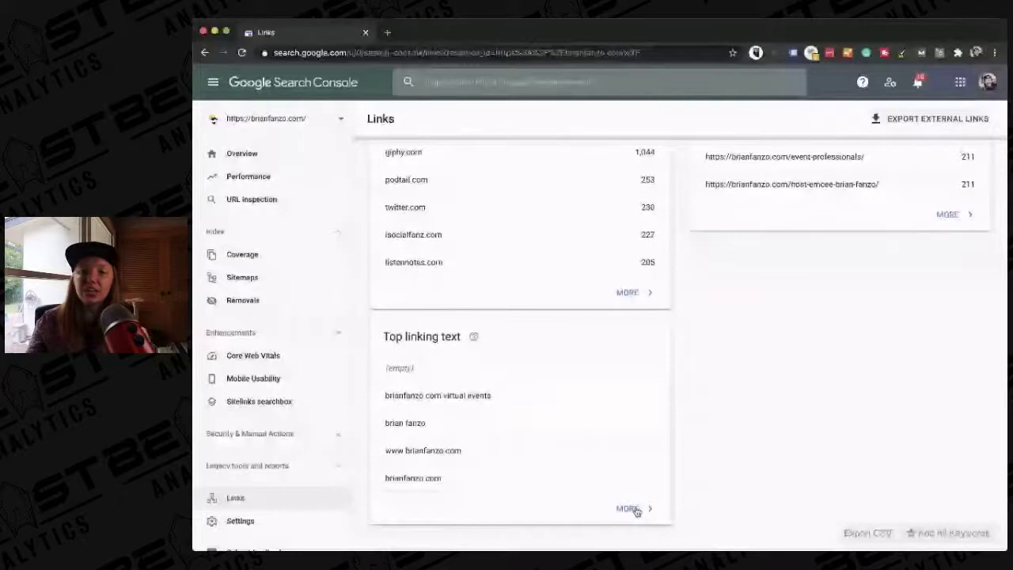
left_click(629, 509)
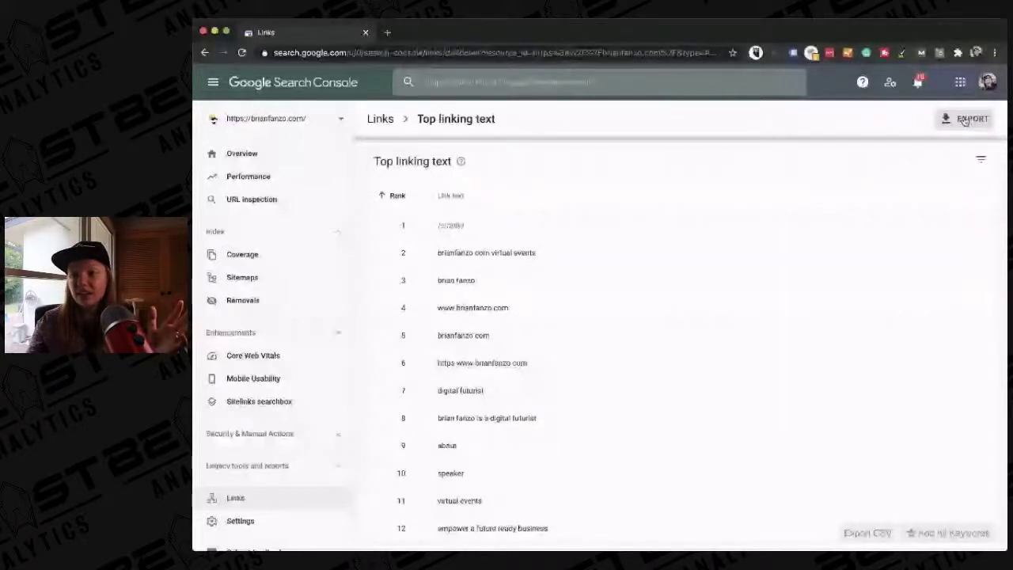
left_click(965, 121)
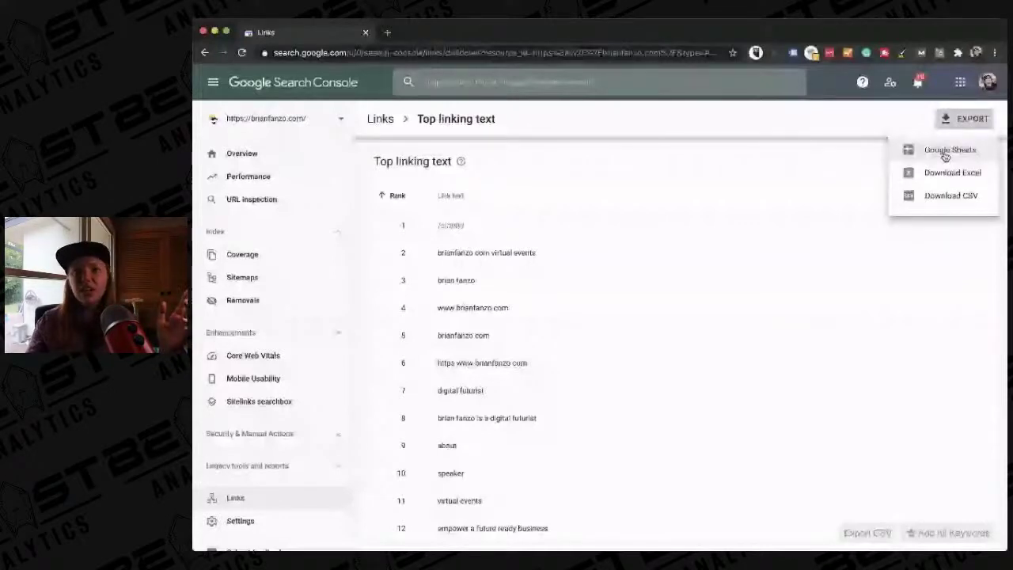
left_click(944, 152)
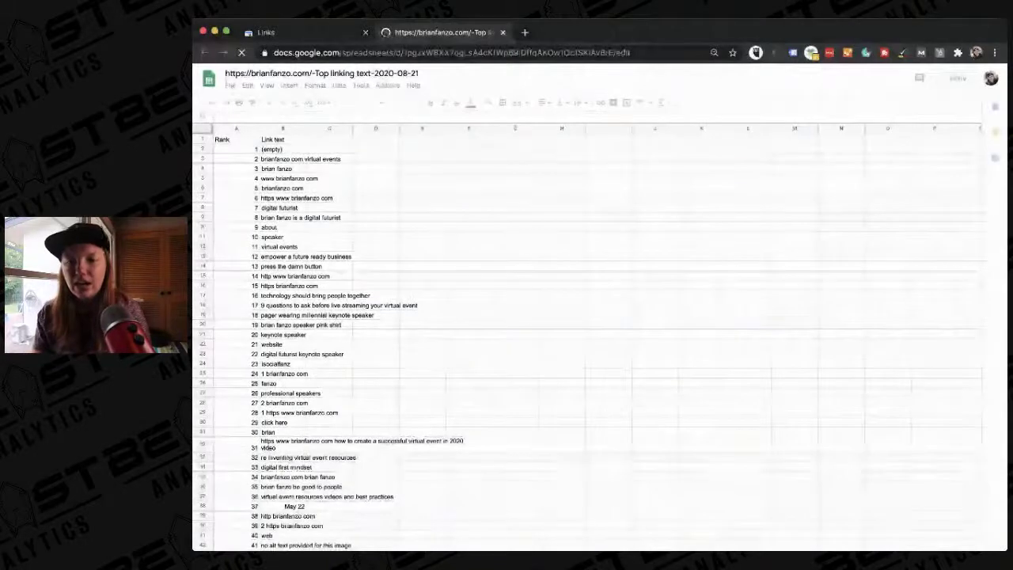
Copy the Link text column in the exported sheet from the rank 2 entry through the end of the list
left_click(279, 159)
scroll(281, 317, "down", 3)
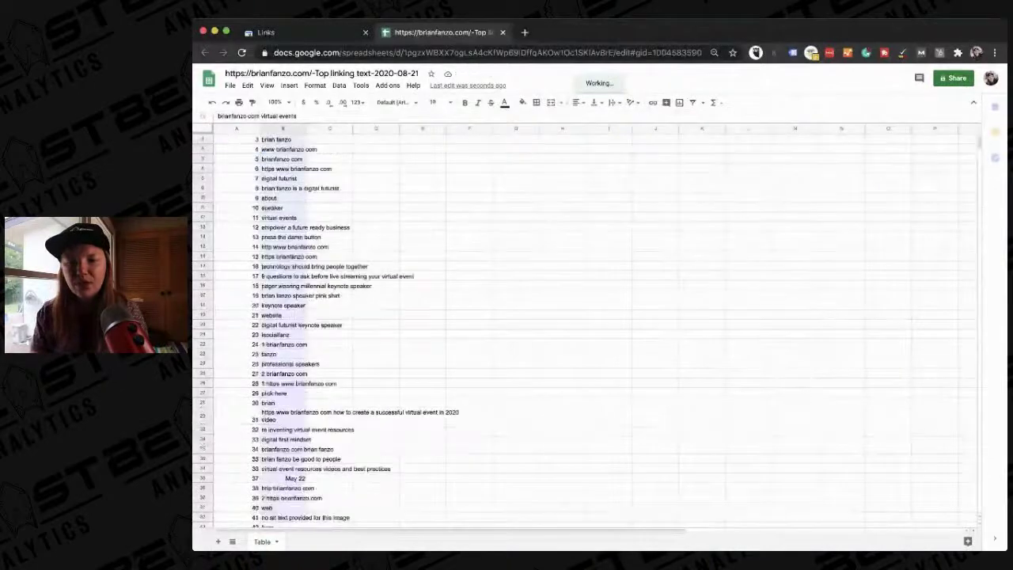
scroll(316, 356, "down", 5)
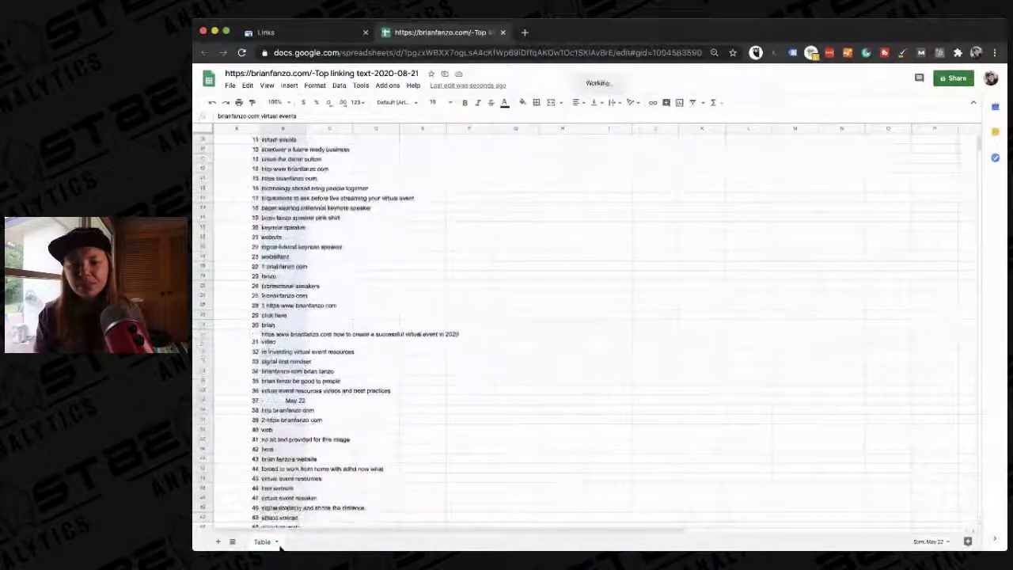
scroll(266, 530, "down", 15)
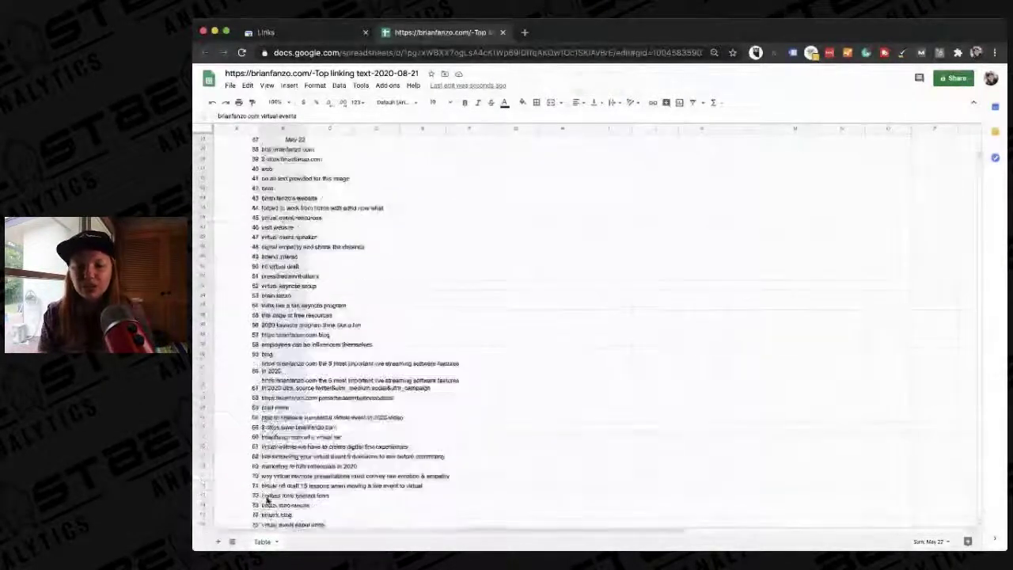
scroll(265, 530, "down", 15)
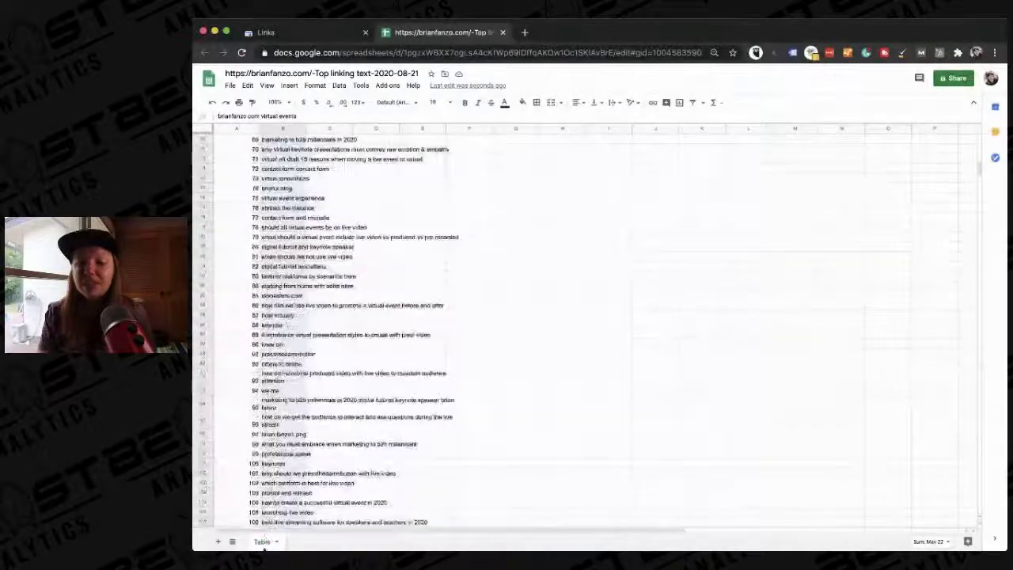
scroll(266, 529, "down", 10)
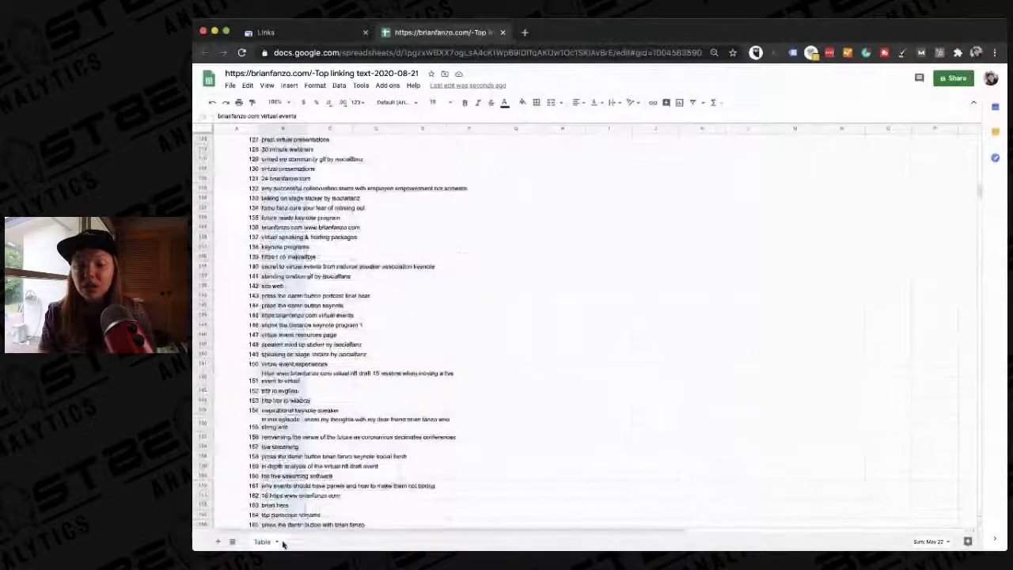
scroll(273, 535, "down", 7)
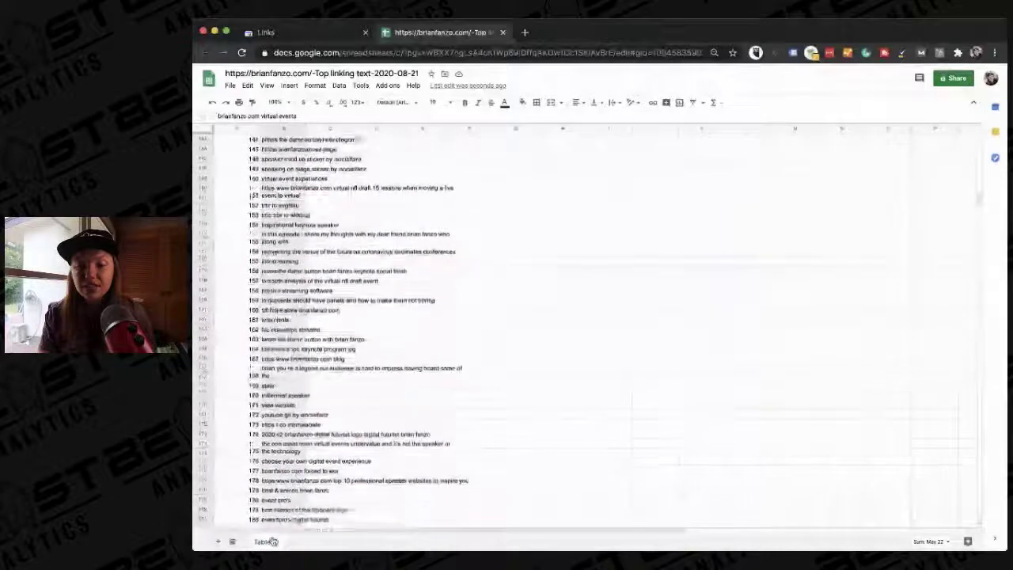
scroll(269, 525, "down", 9)
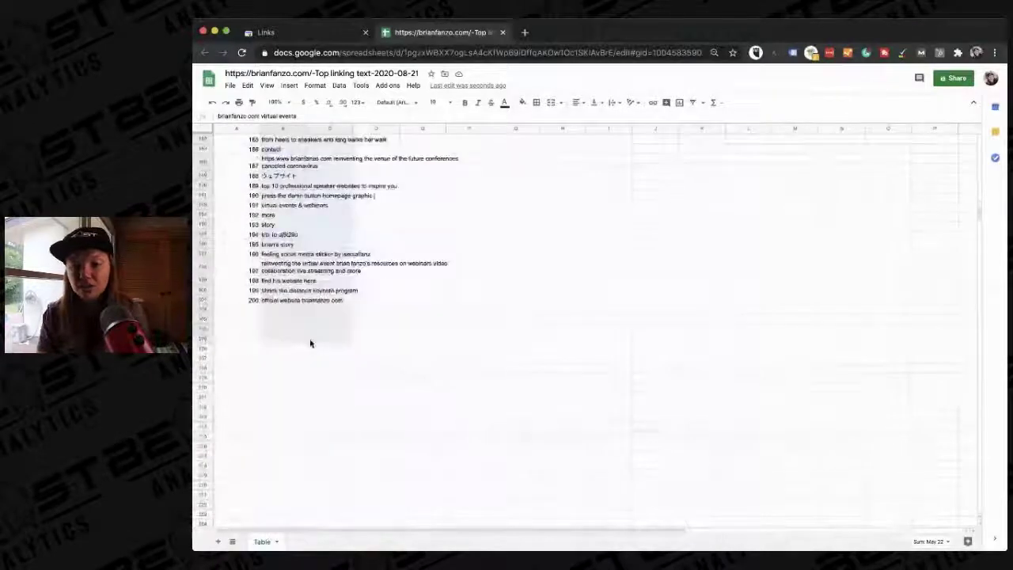
left_click(283, 306, "shift")
Search Google for "word map generator" and open the WordClouds.com result
left_click(316, 51)
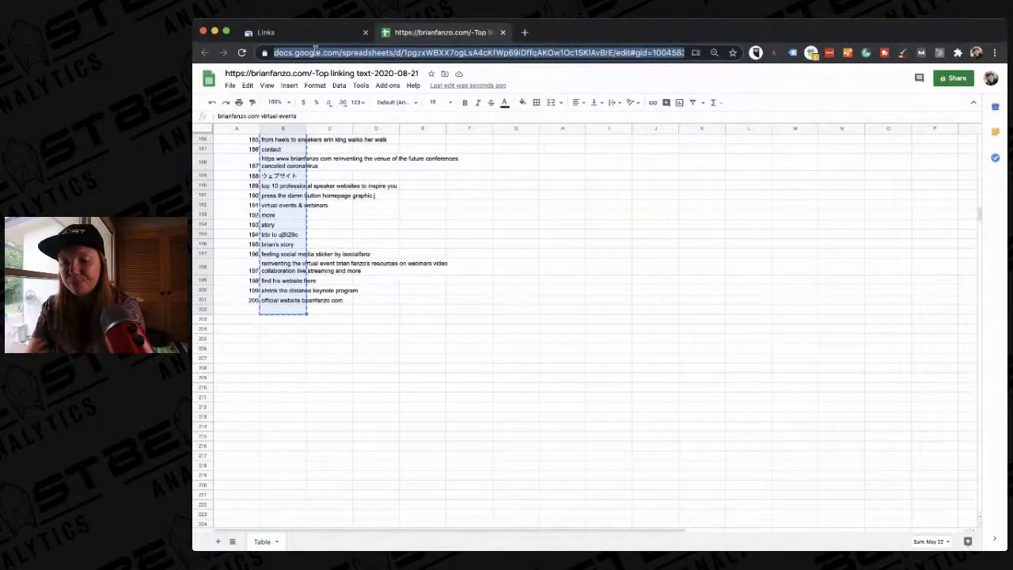
type("word map generator")
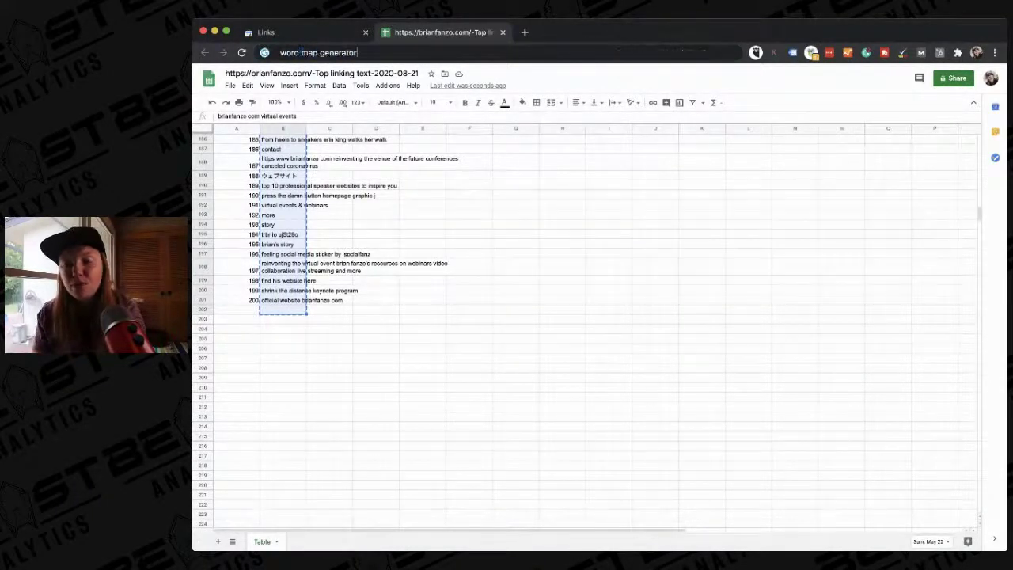
key("Return")
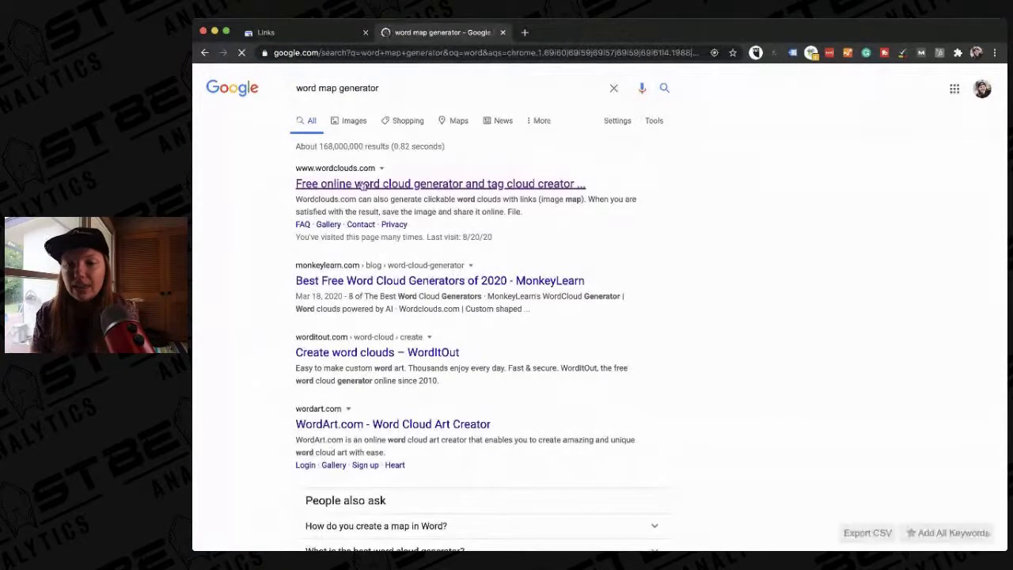
left_click(351, 184)
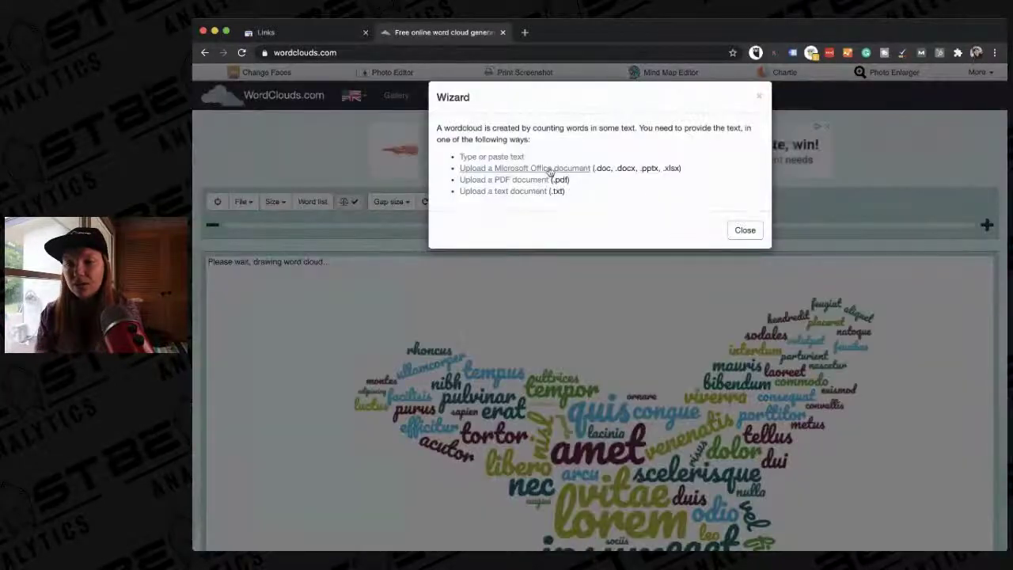
Generate a word cloud from the pasted link texts, and close the wizard
left_click(491, 159)
key("super+v")
key("BackSpace")
type(".")
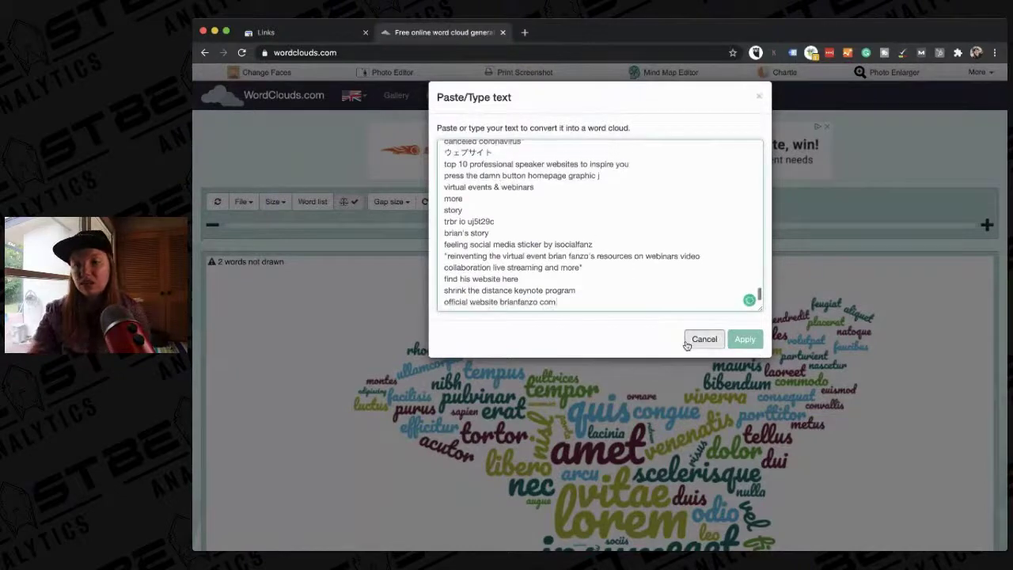
left_click(749, 341)
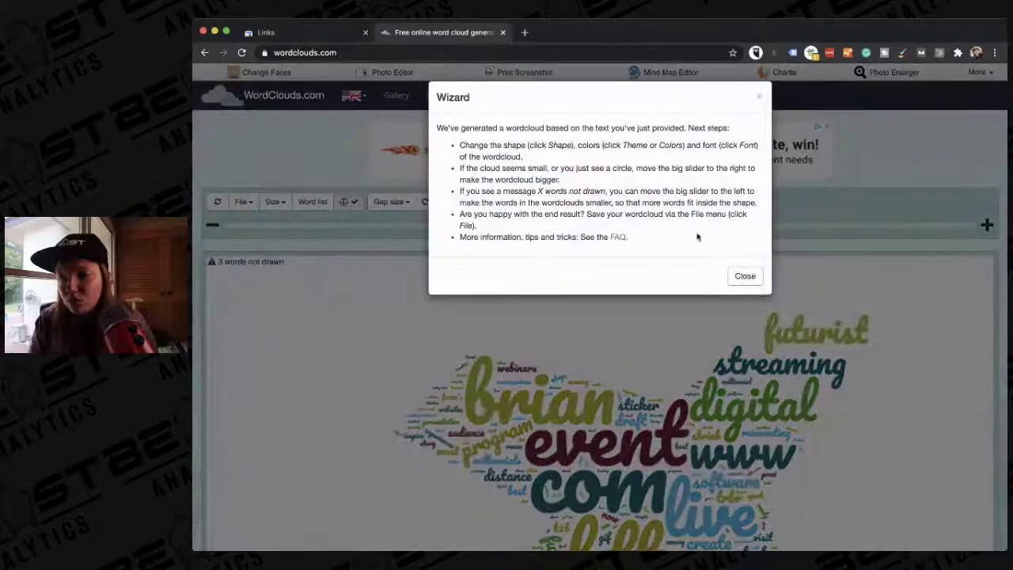
left_click(745, 276)
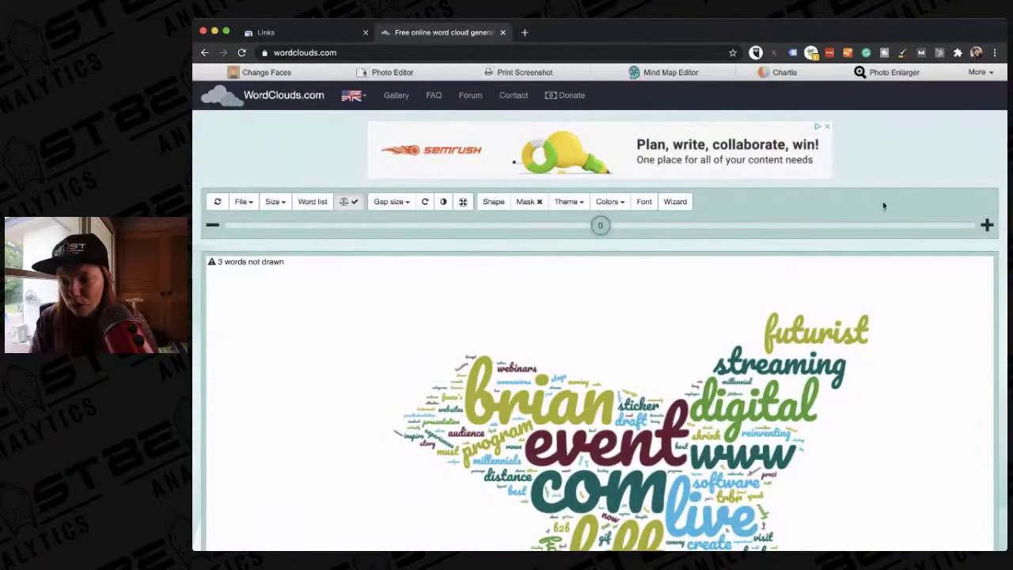
Look over the whole word cloud, and make its words slightly smaller with the size slider
scroll(1003, 256, "down", 5)
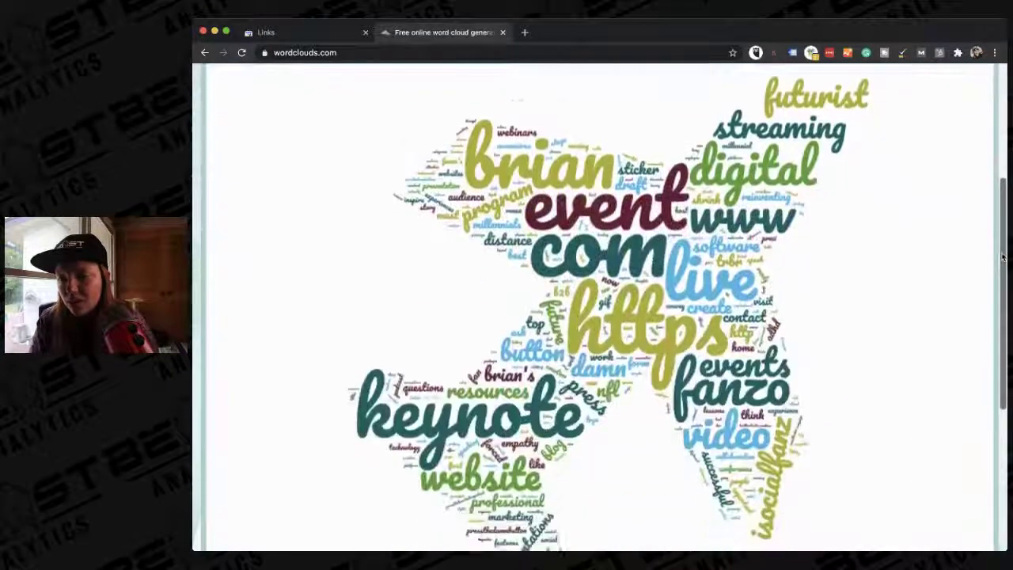
scroll(1003, 256, "up", 3)
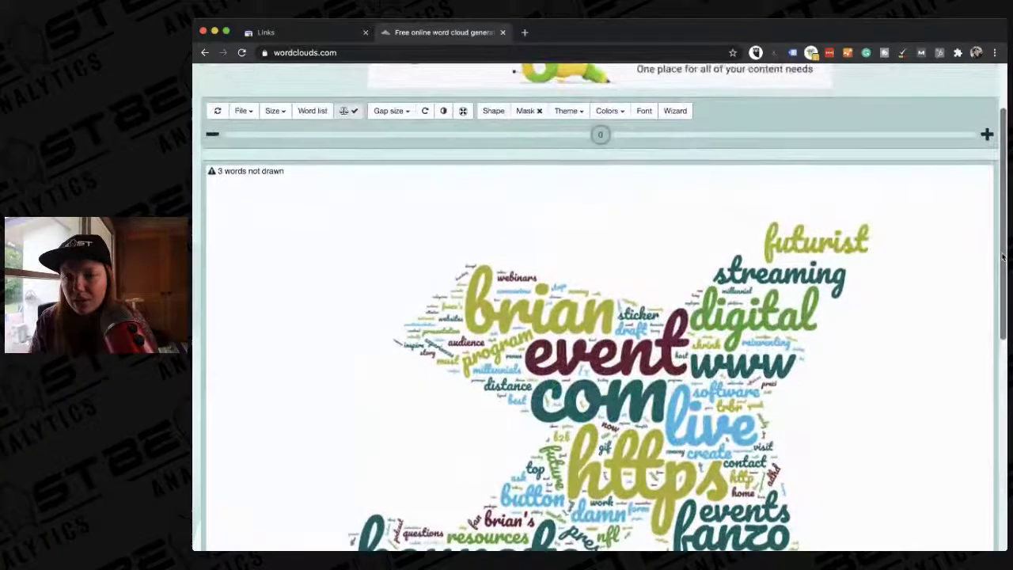
scroll(559, 367, "down", 4)
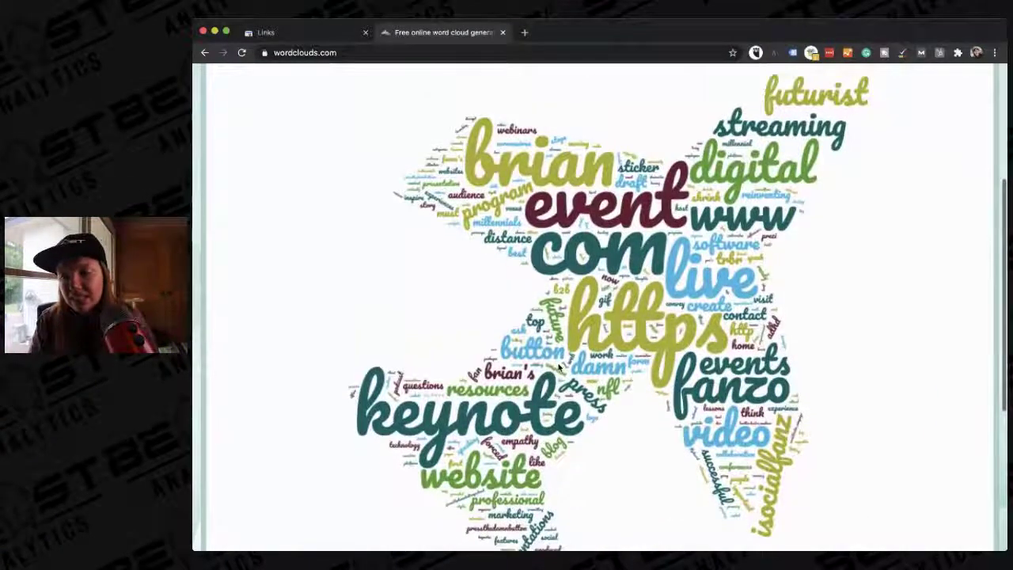
scroll(538, 317, "up", 5)
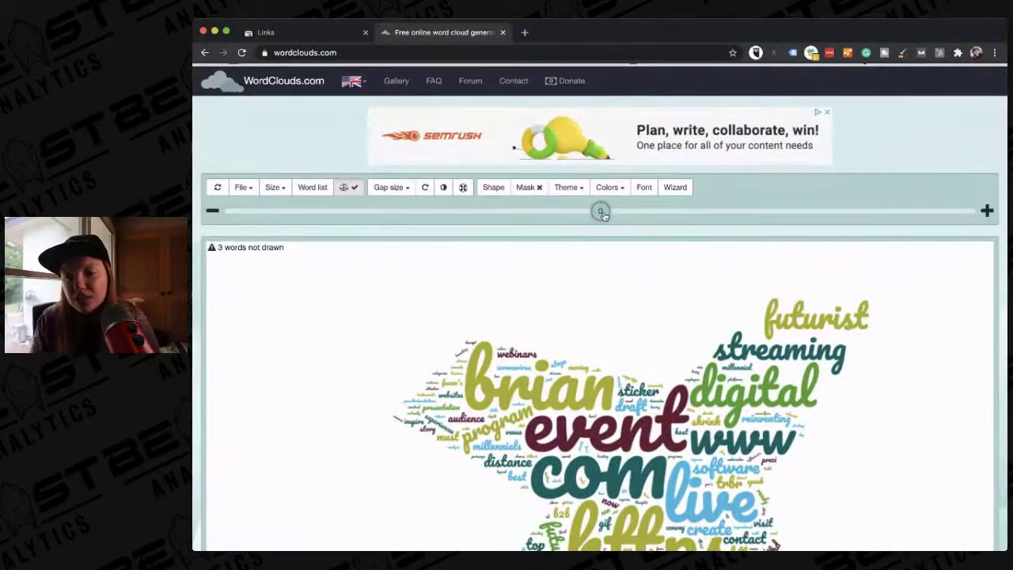
left_click_drag(600, 211, 568, 216)
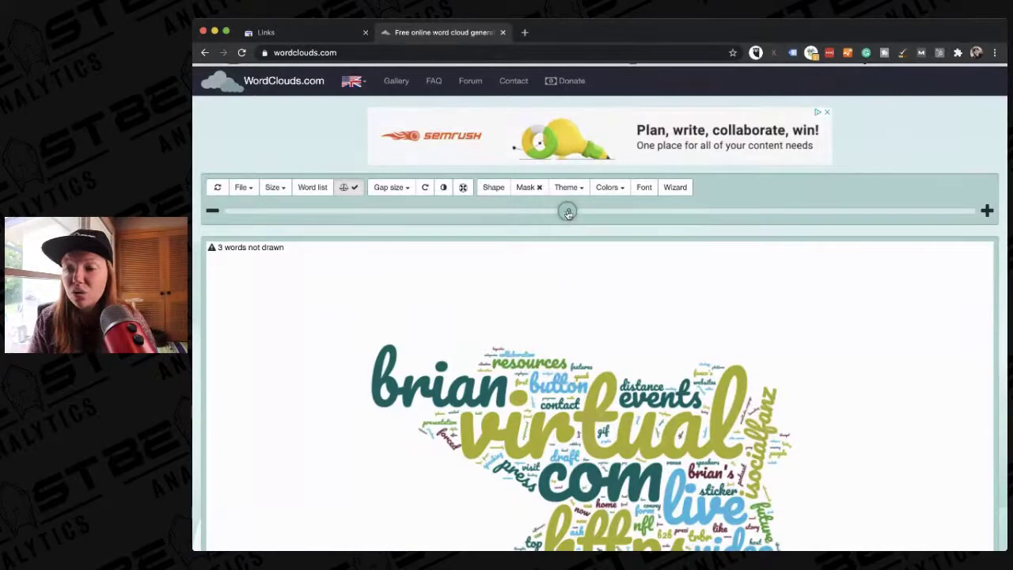
Delete the words "com", "https" and "www" from the word cloud's word list
scroll(372, 309, "down", 5)
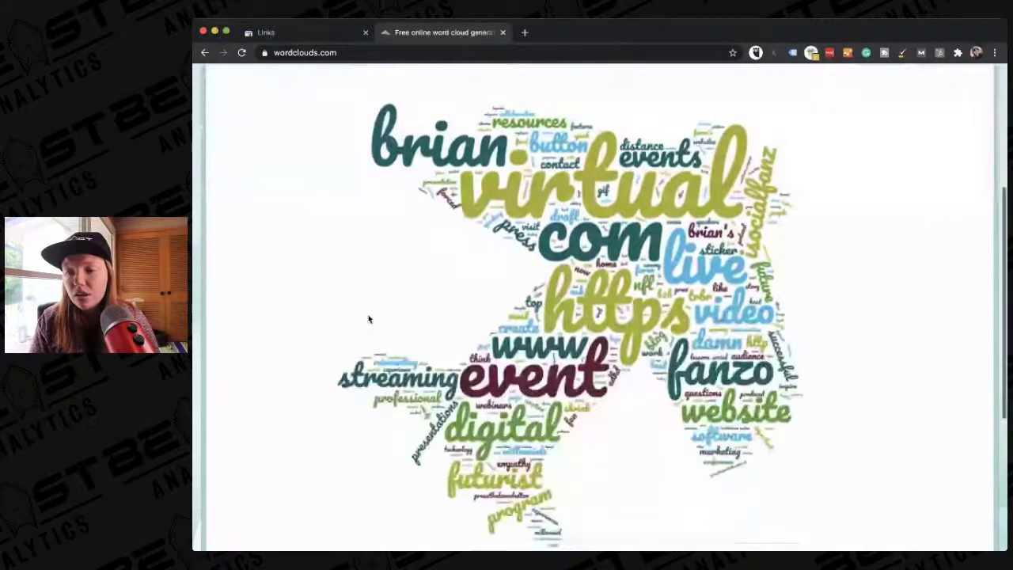
scroll(368, 319, "up", 1)
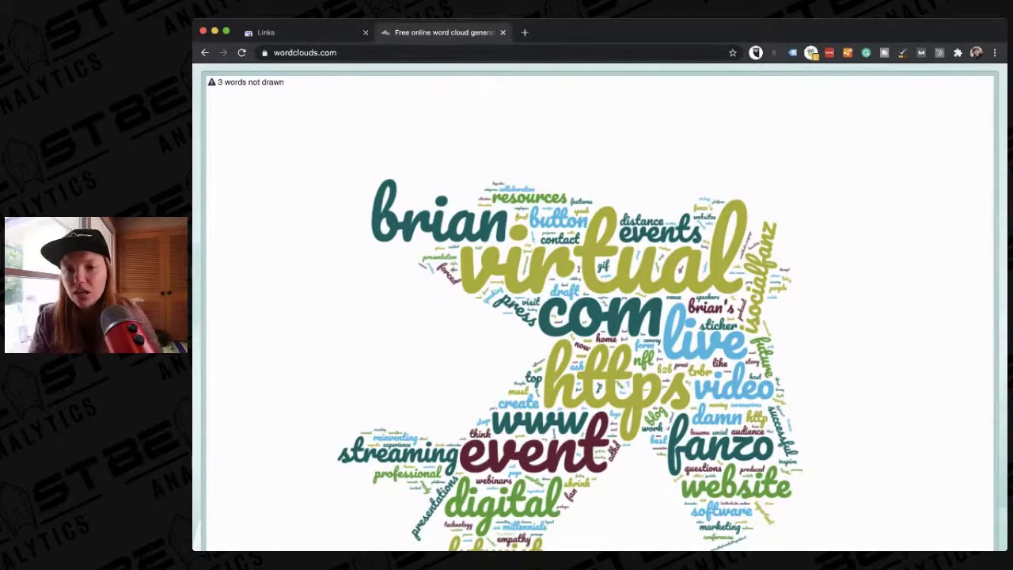
key("super+Tab")
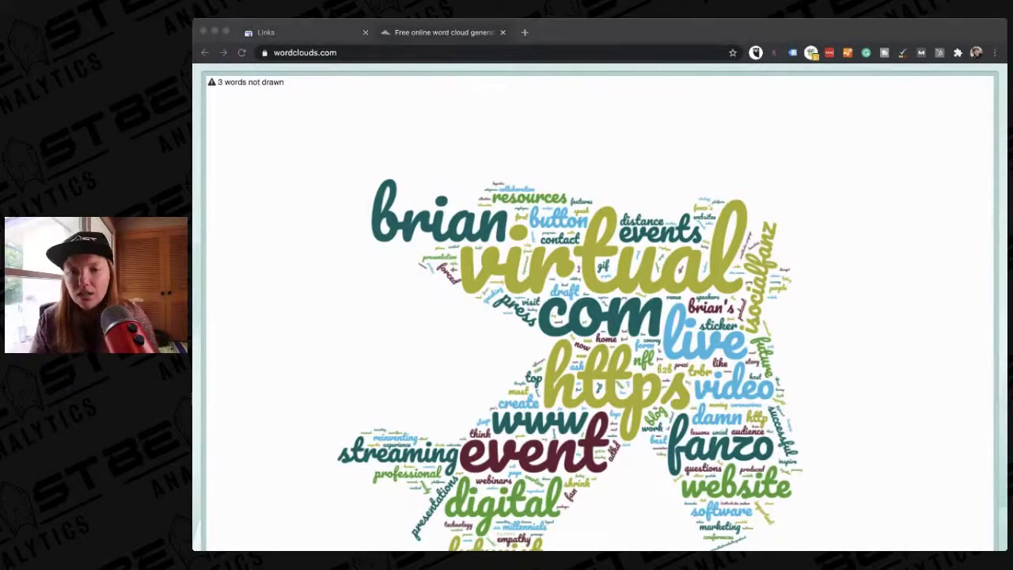
left_click(834, 390)
scroll(534, 210, "up", 5)
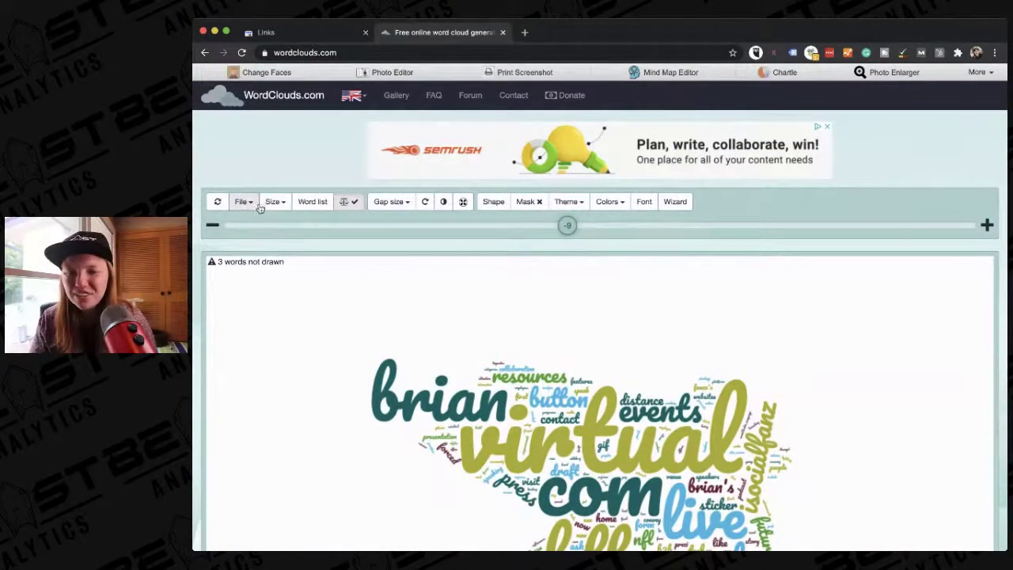
scroll(285, 287, "down", 2)
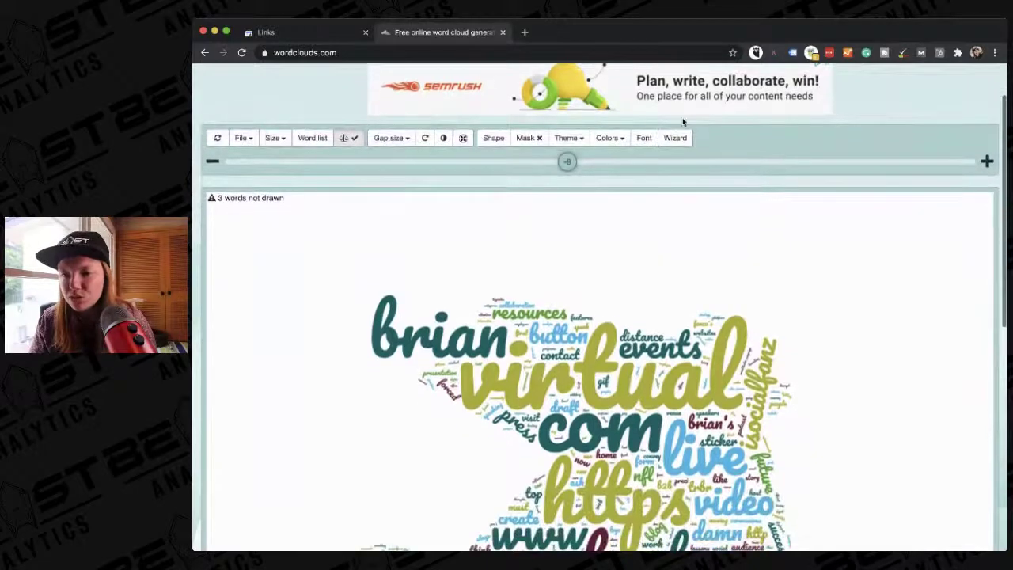
left_click(313, 137)
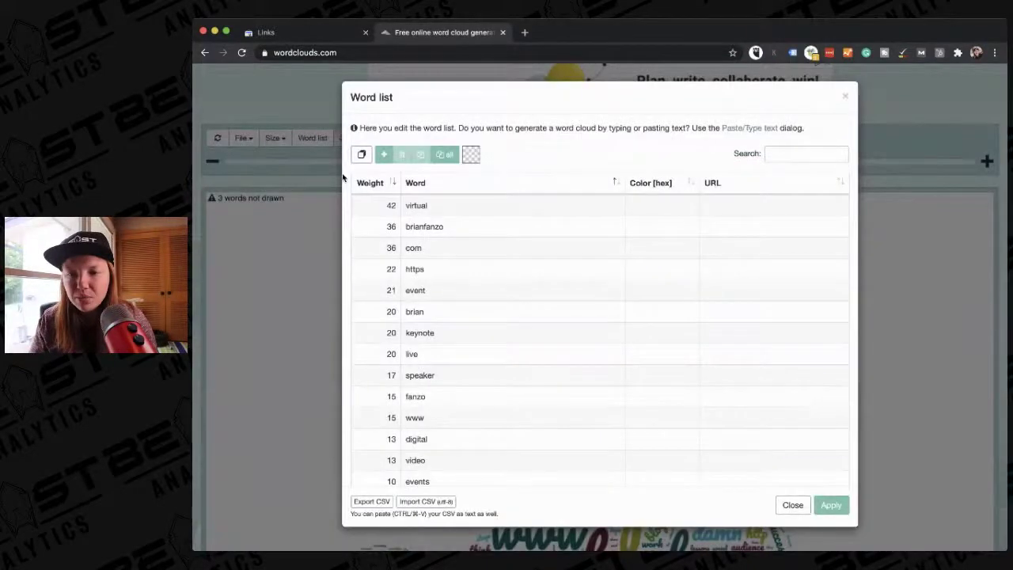
left_click(380, 247)
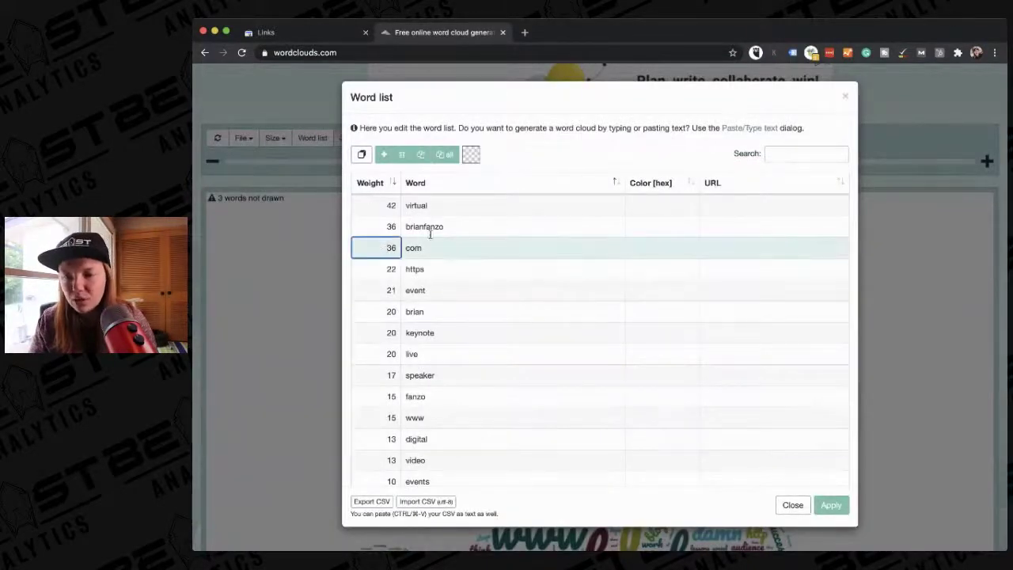
left_click(402, 155)
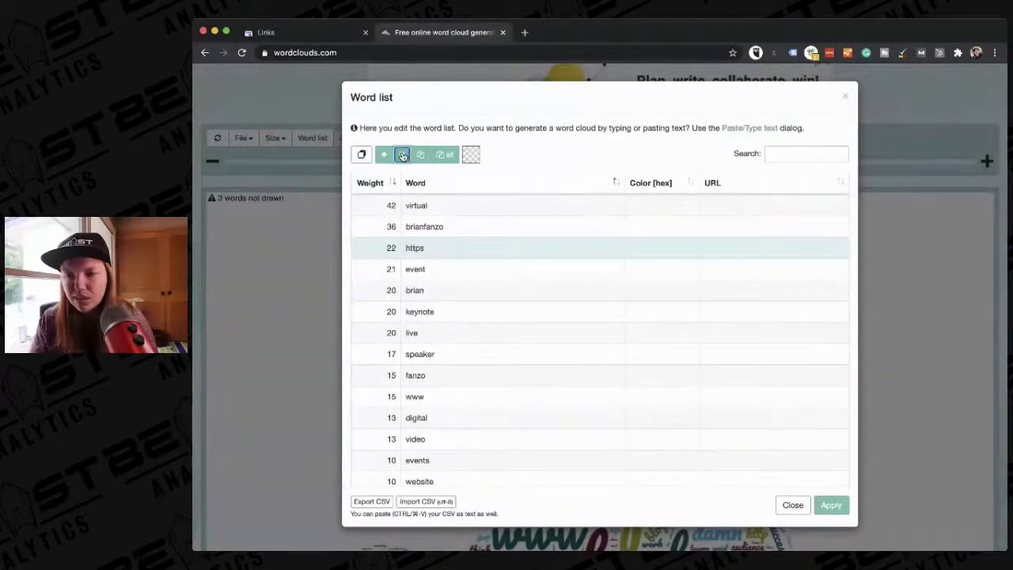
left_click(402, 156)
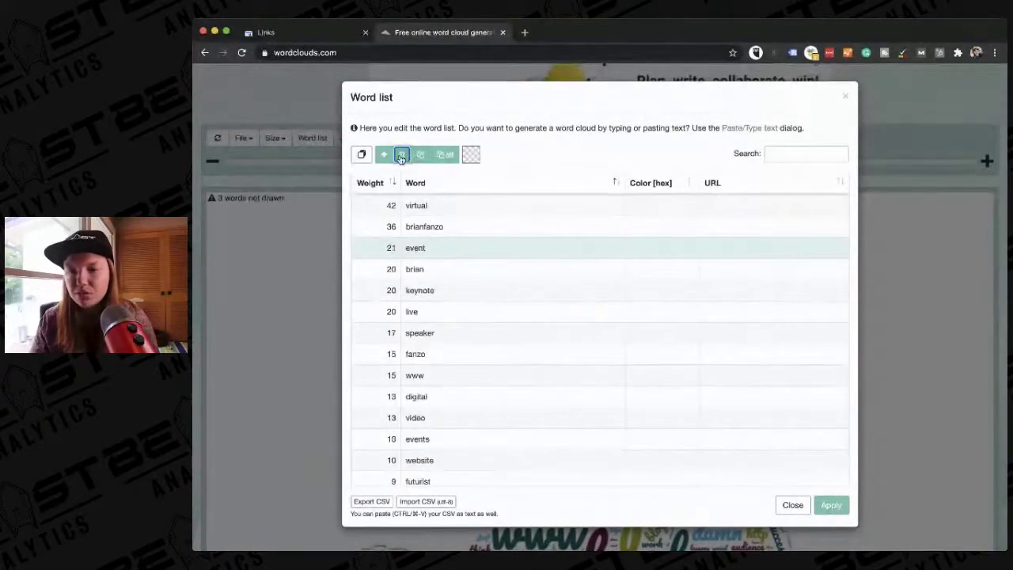
left_click(370, 374)
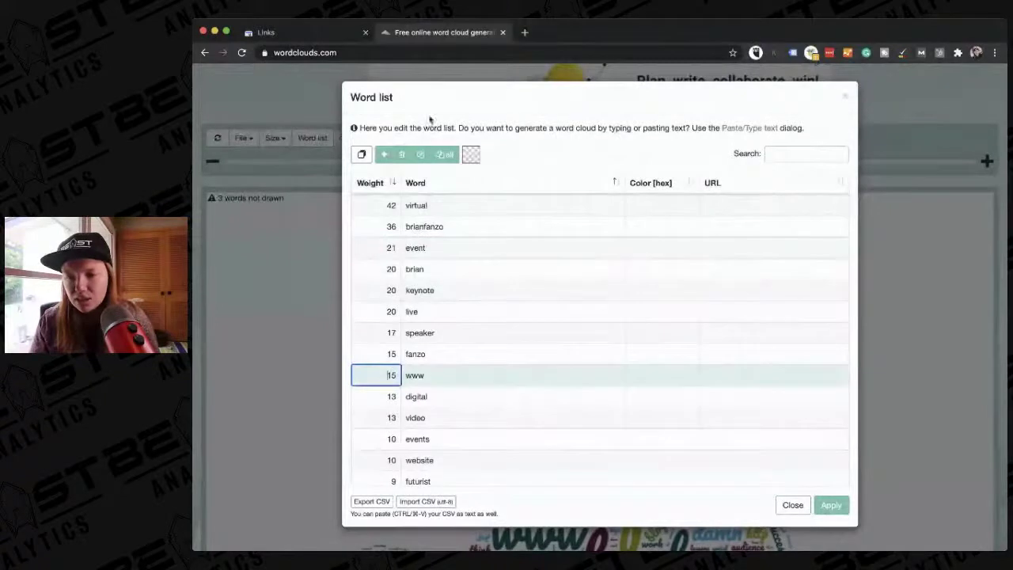
left_click(410, 157)
Delete the word "http" from the word list, and apply the edited list to the cloud
scroll(398, 341, "down", 3)
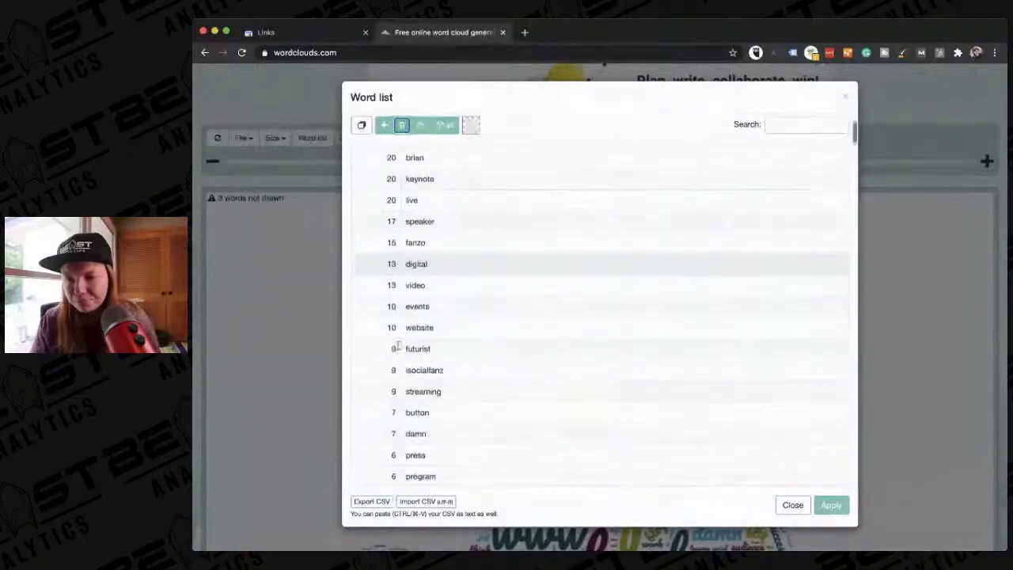
scroll(398, 340, "down", 2)
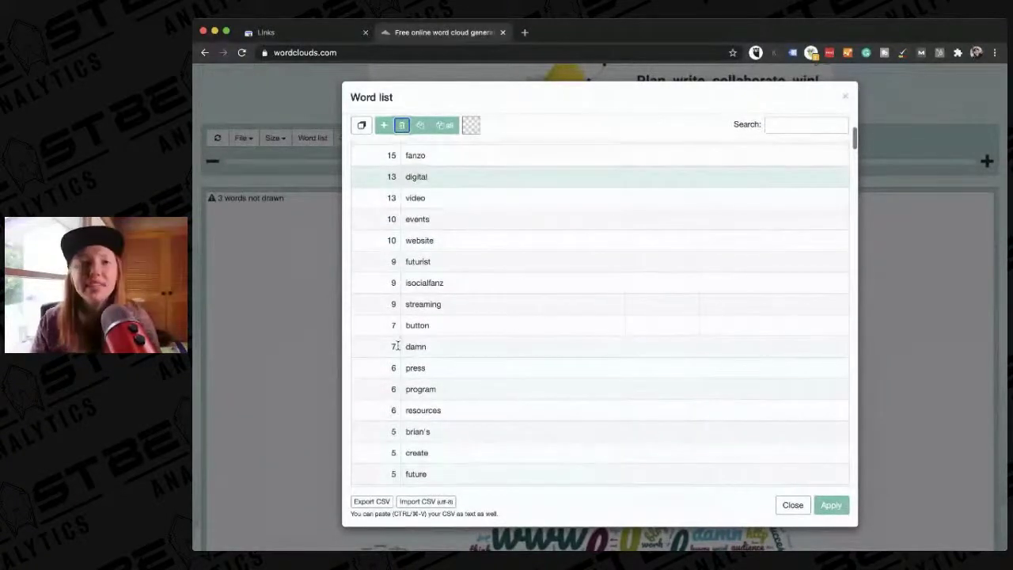
scroll(398, 346, "down", 5)
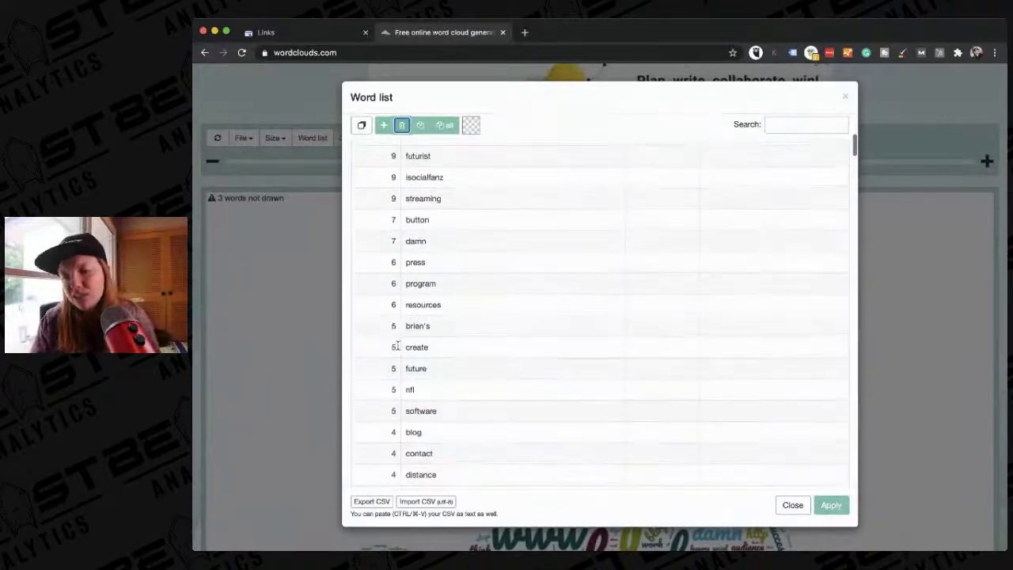
scroll(399, 346, "down", 2)
left_click(385, 377)
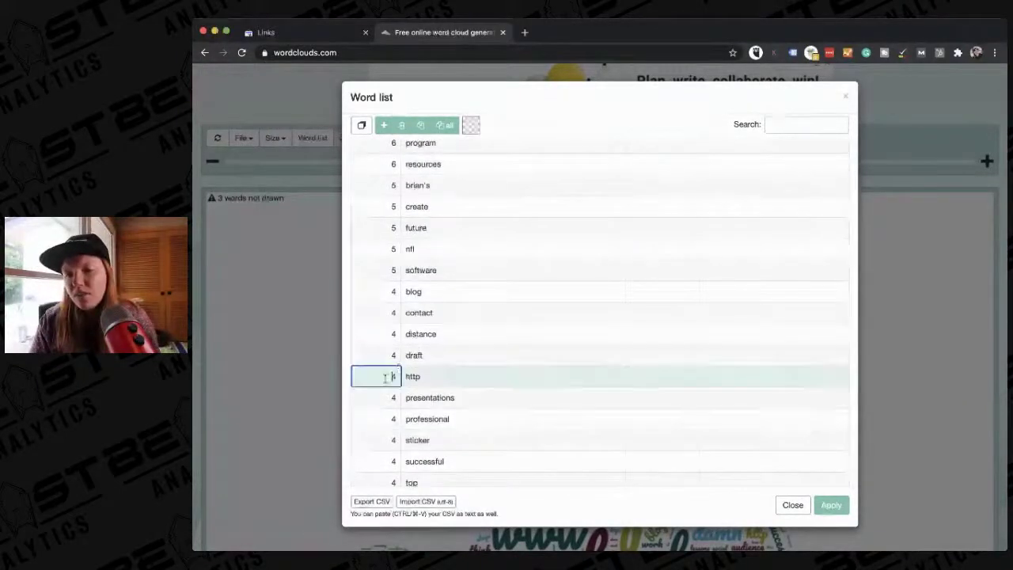
left_click(401, 125)
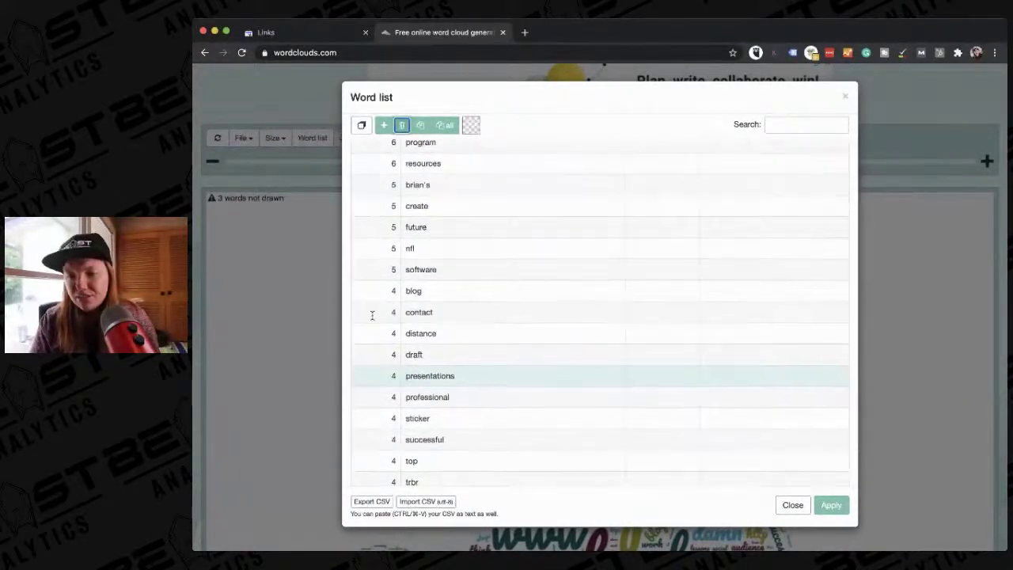
scroll(372, 315, "down", 3)
scroll(372, 315, "up", 10)
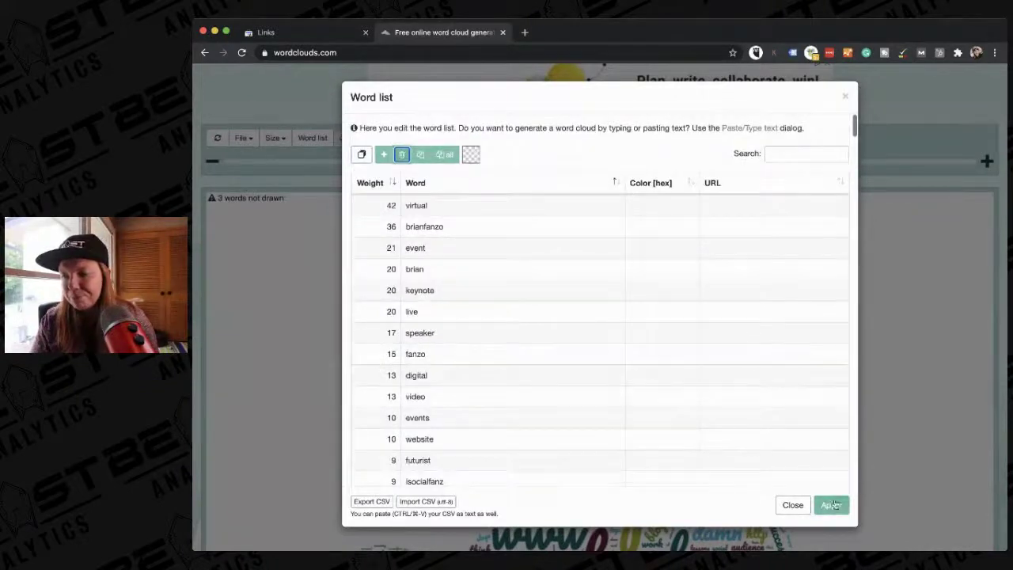
left_click(832, 506)
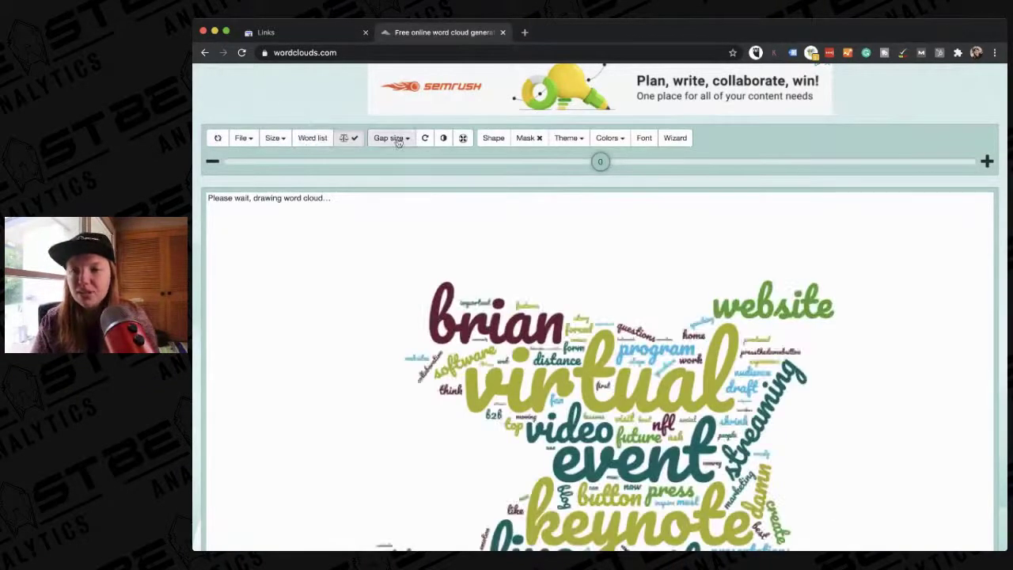
Change the word cloud's shape to the solid circle, and reduce its word size to -29
left_click(493, 138)
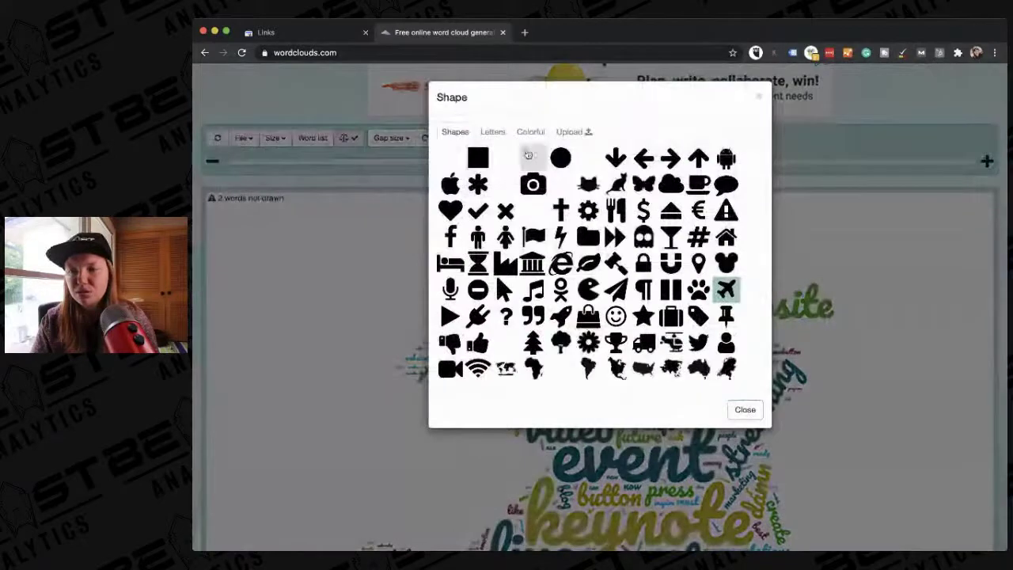
left_click(560, 160)
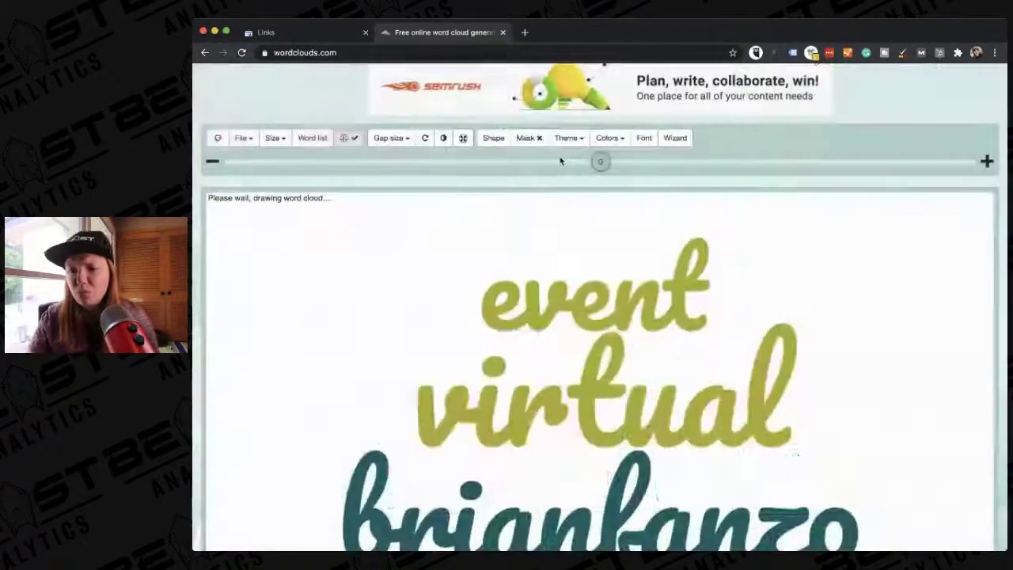
scroll(539, 309, "down", 3)
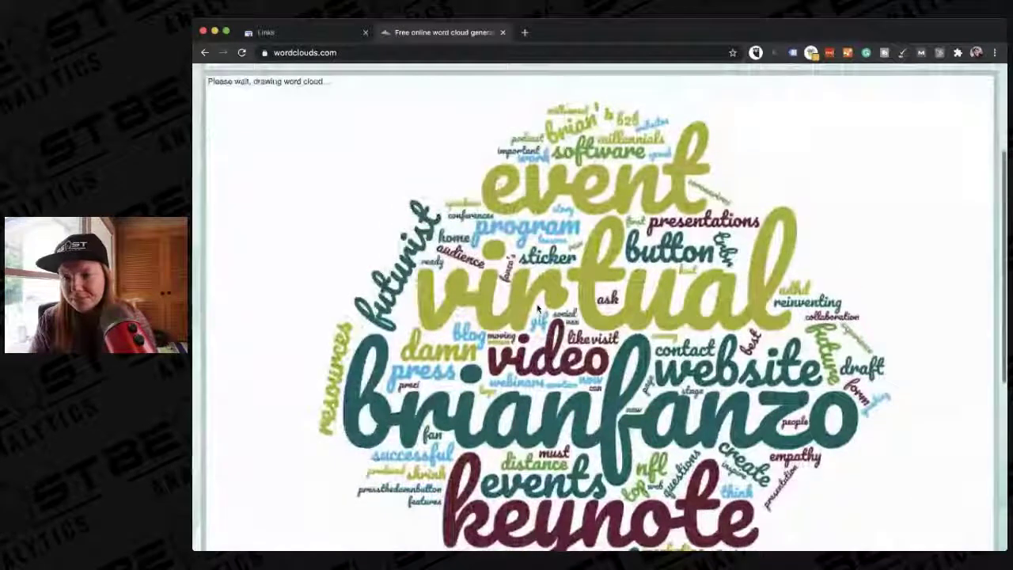
scroll(539, 308, "up", 3)
left_click_drag(515, 149, 494, 145)
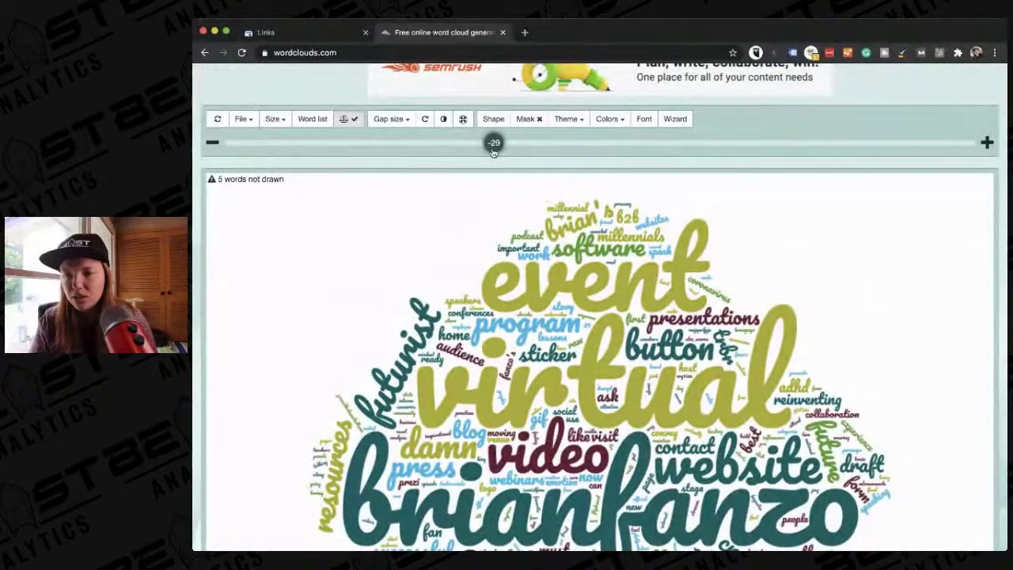
Reduce the word size further to -42, and view the whole redrawn cloud
scroll(545, 276, "down", 4)
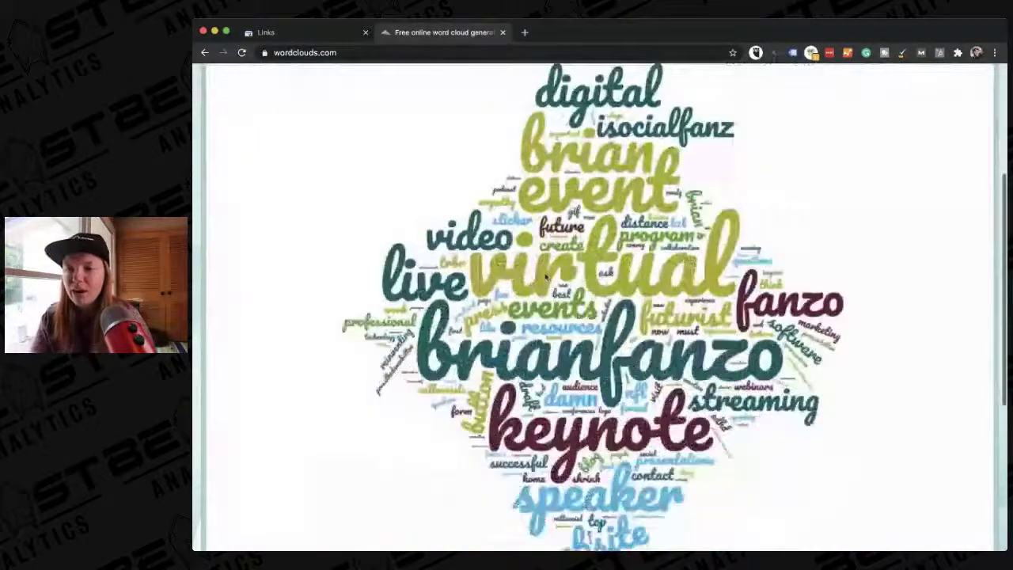
scroll(545, 276, "up", 5)
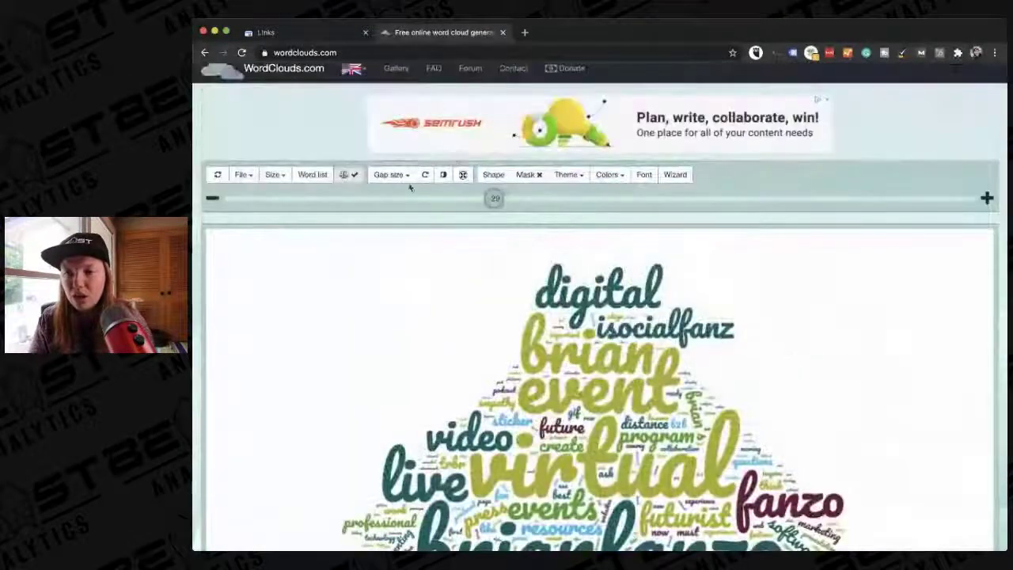
left_click_drag(491, 199, 446, 200)
scroll(584, 285, "down", 5)
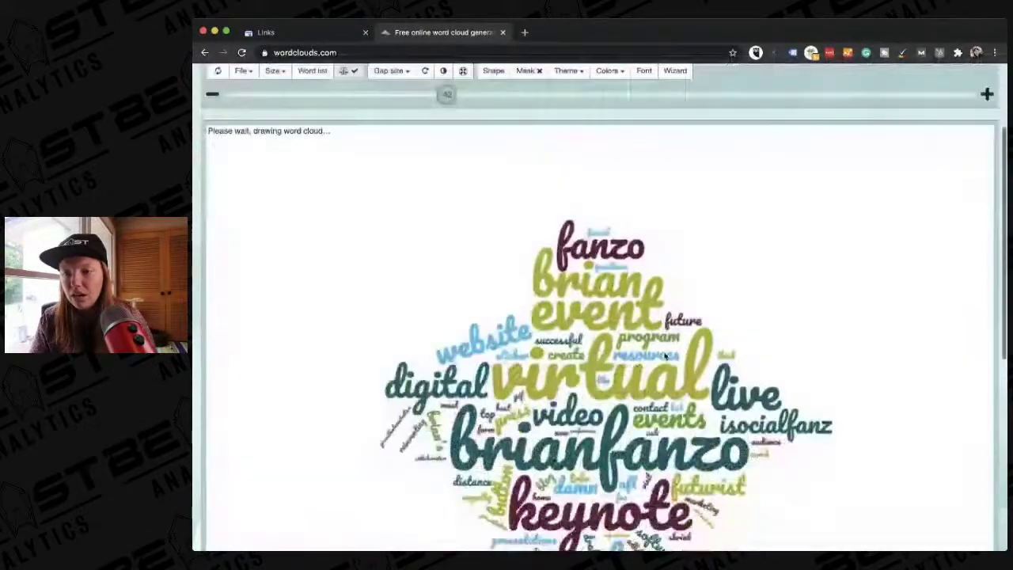
scroll(664, 355, "up", 1)
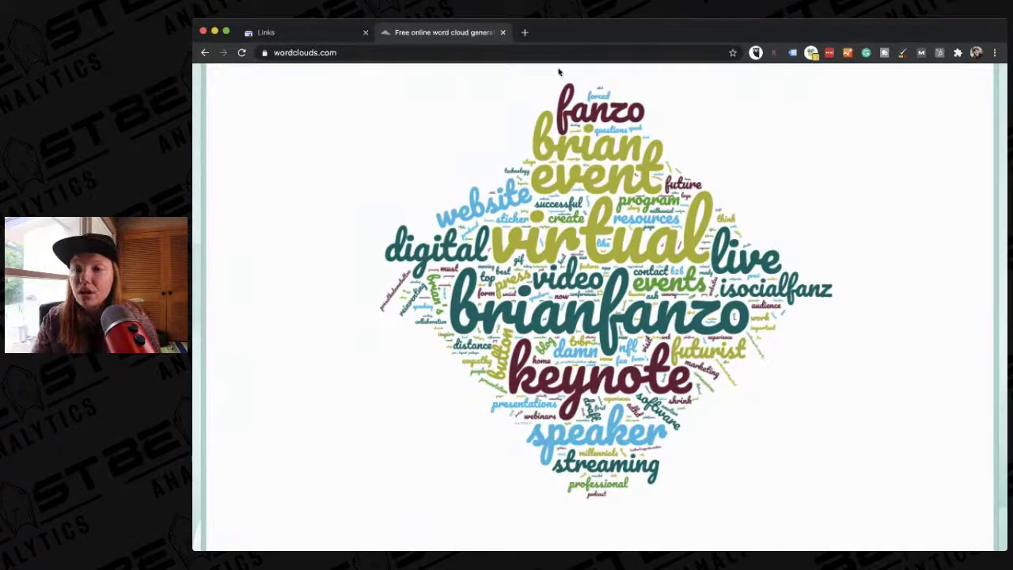
Compare the word cloud with Search Console's Top linking text list, and close the WordClouds.com page
left_click(335, 31)
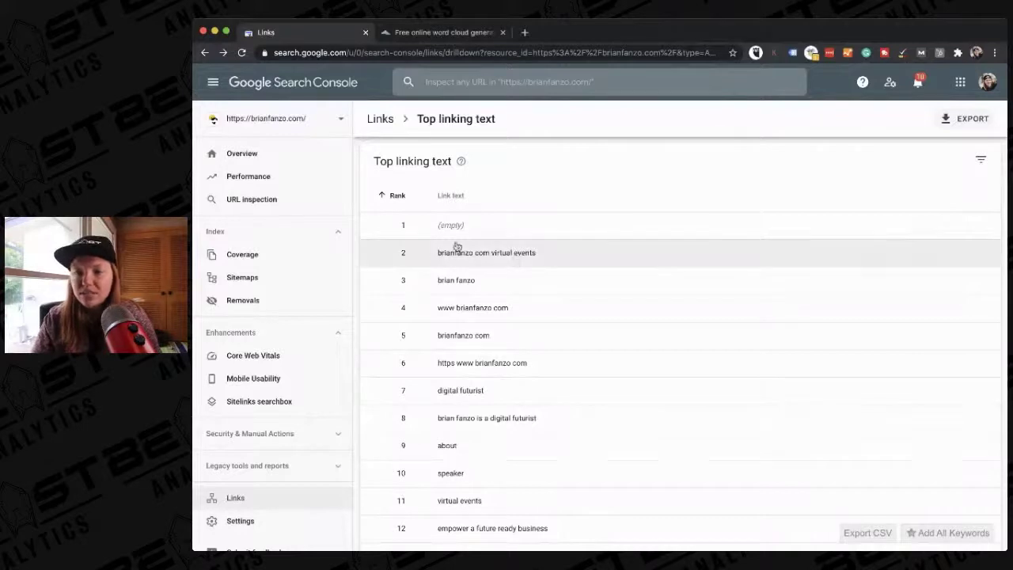
left_click(483, 36)
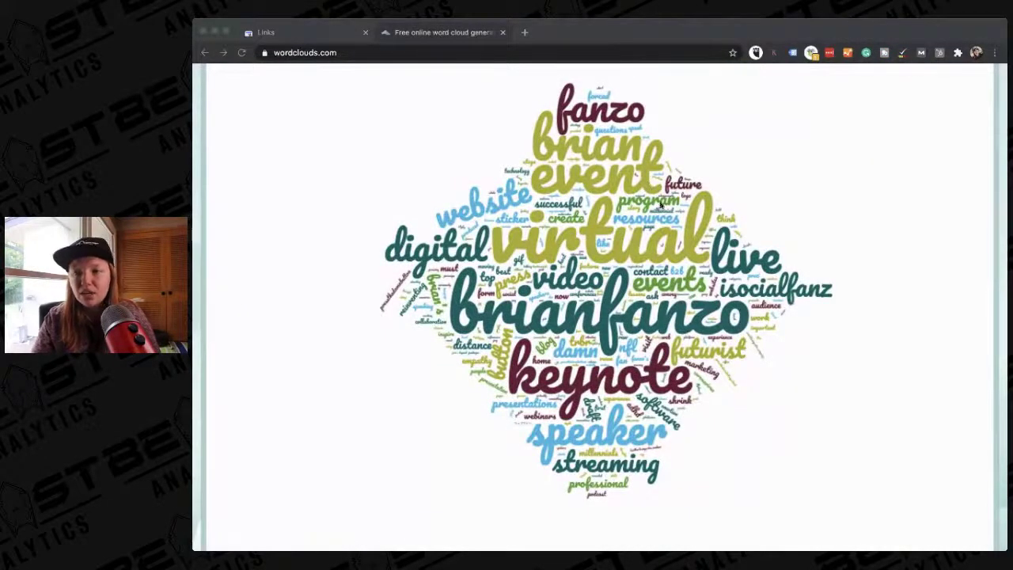
key("super+w")
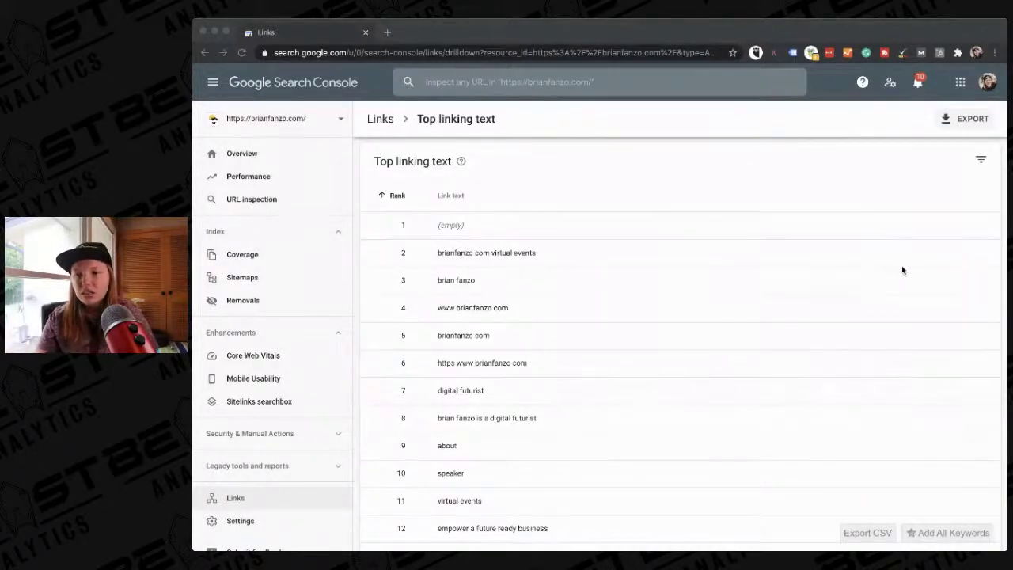
Examine the first 25 entries of the Top linking text list for the phrases used to link to the site
scroll(428, 359, "down", 1)
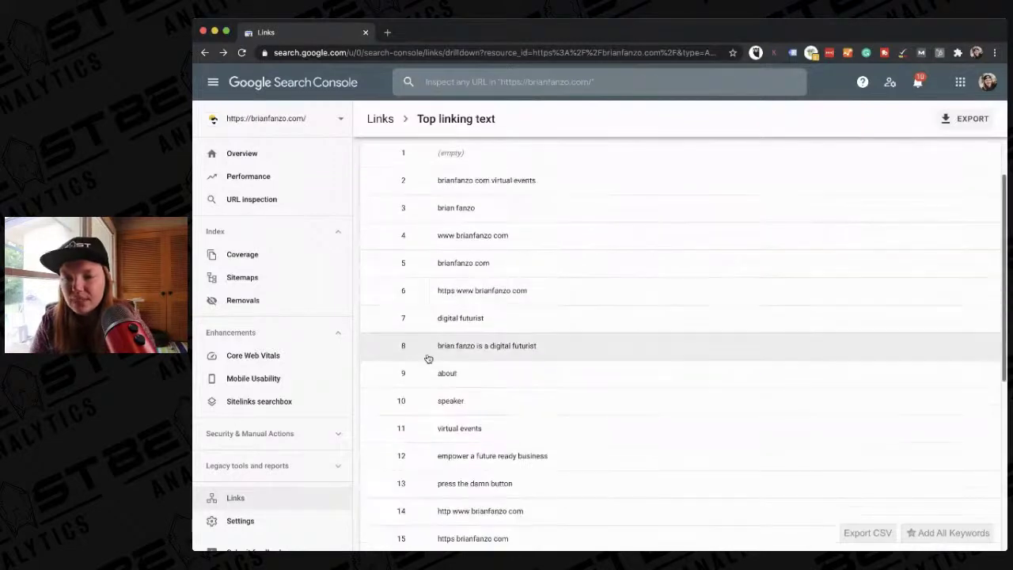
scroll(495, 396, "down", 2)
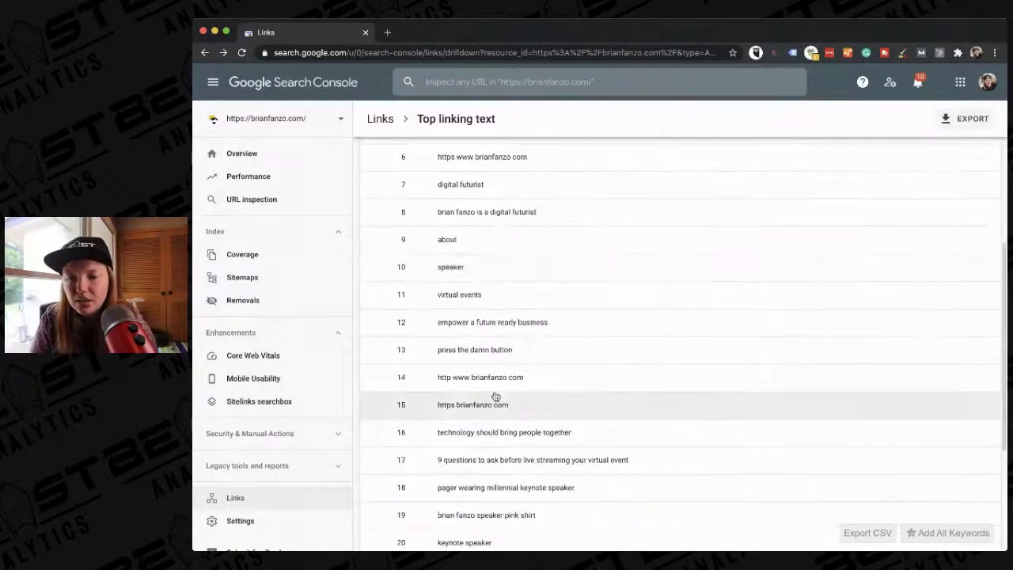
scroll(495, 396, "down", 1)
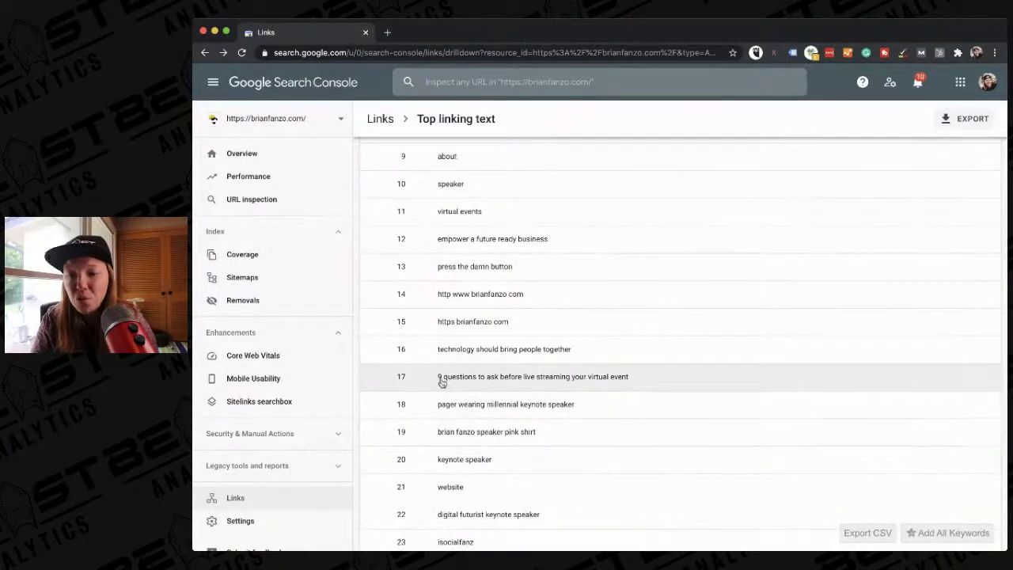
scroll(611, 383, "down", 2)
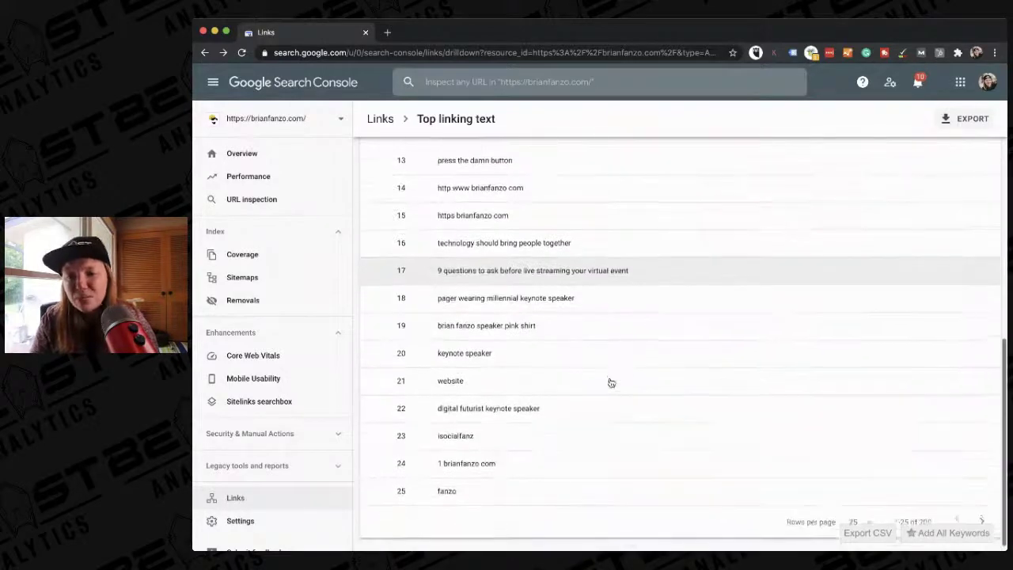
scroll(611, 382, "up", 1)
scroll(611, 382, "up", 2)
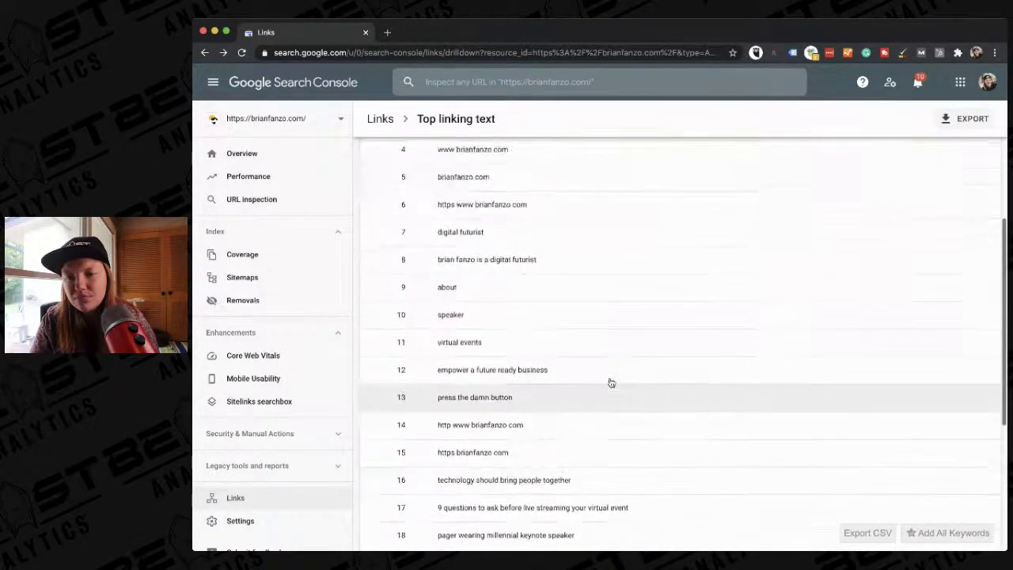
scroll(611, 382, "up", 1)
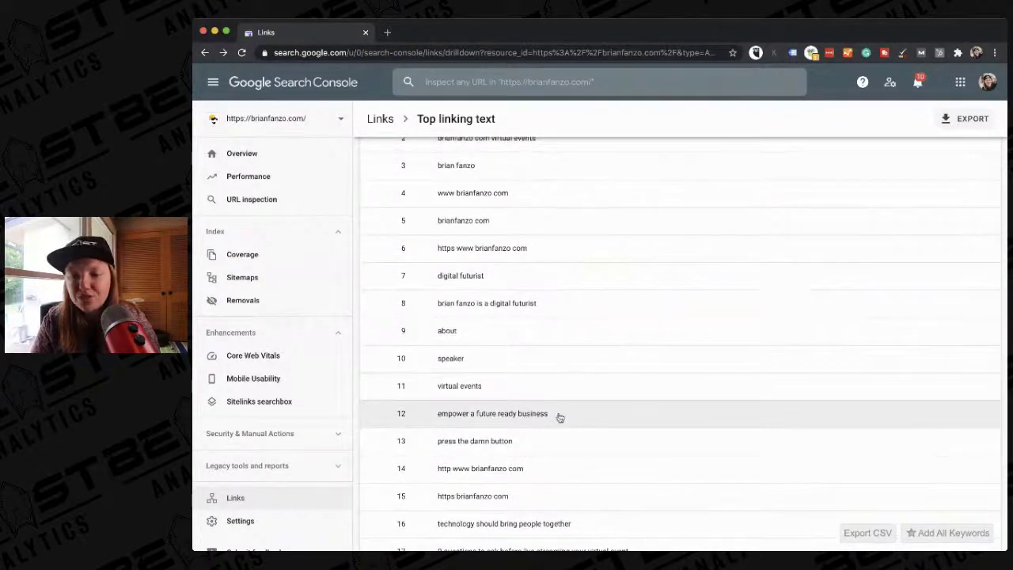
scroll(559, 417, "up", 1)
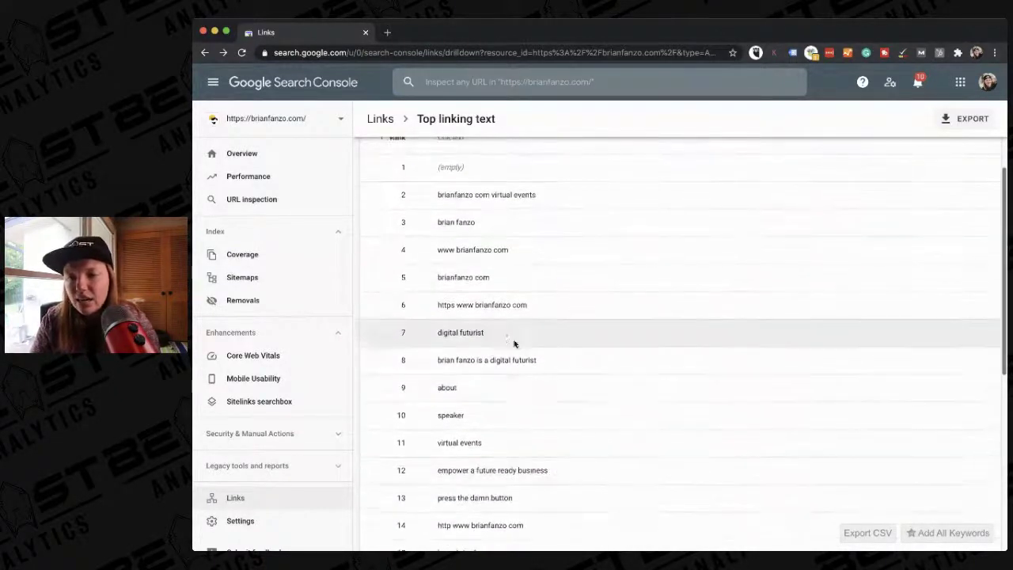
Page through the Top linking text list to entries 51-75 and review the linking phrases
scroll(481, 332, "down", 6)
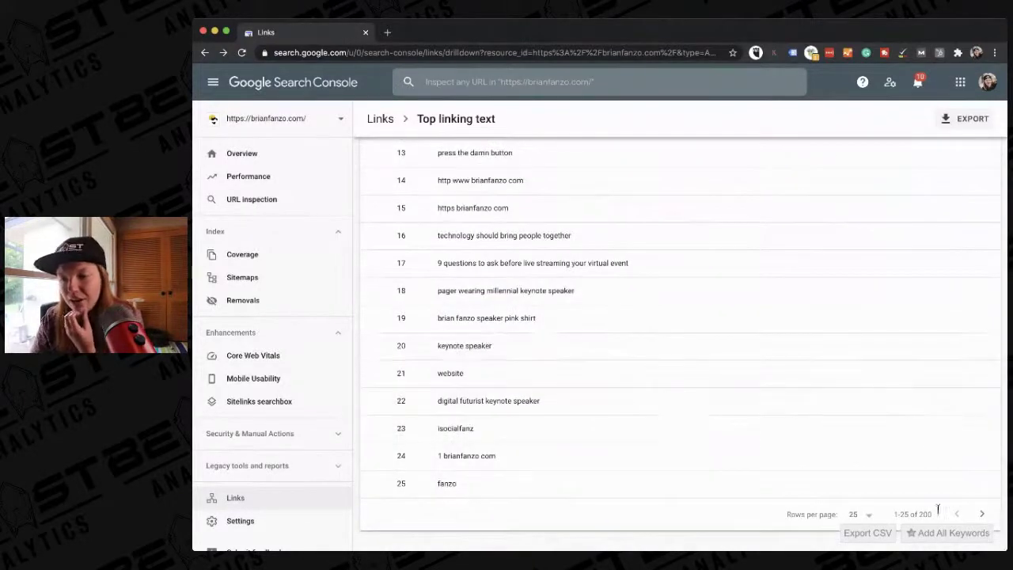
left_click(983, 515)
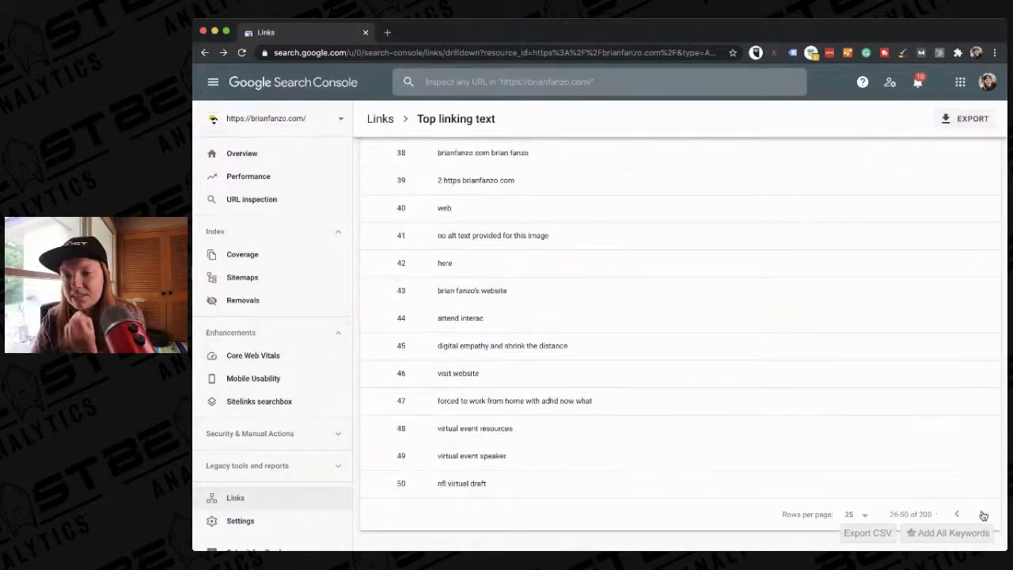
left_click(983, 514)
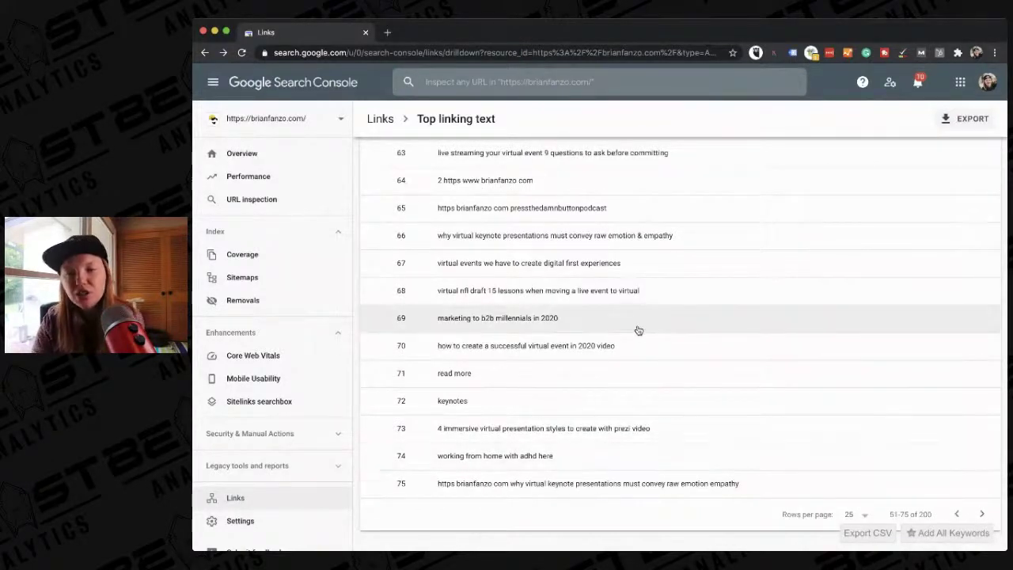
scroll(638, 330, "up", 5)
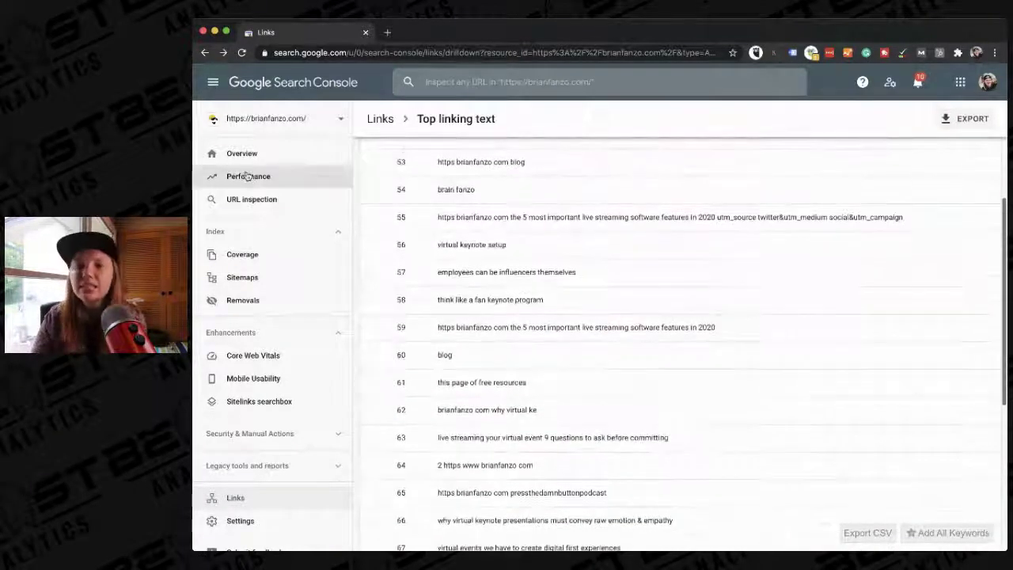
Open the Performance report and set its query table to show 100 rows per page
left_click(292, 175)
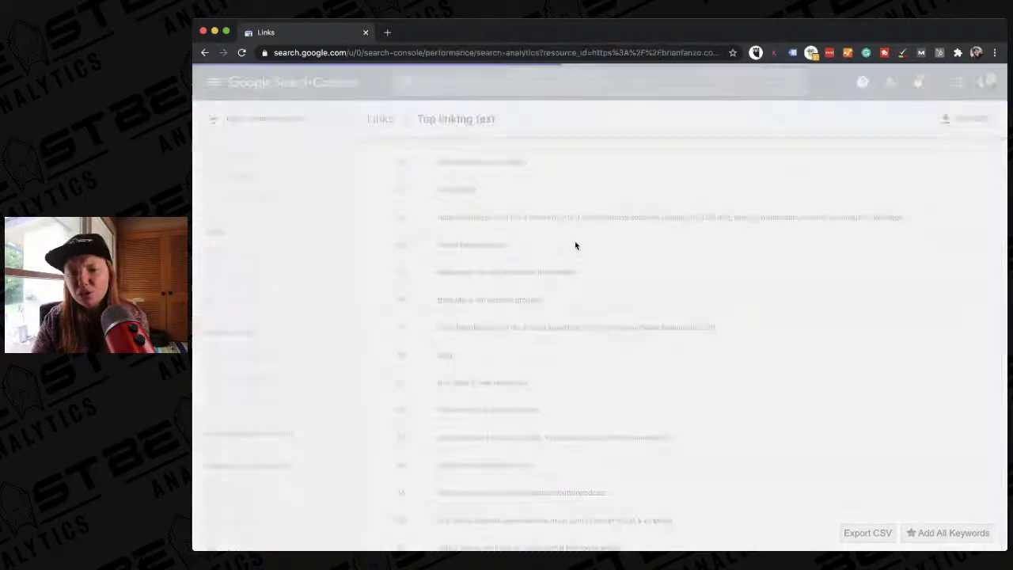
scroll(507, 391, "down", 5)
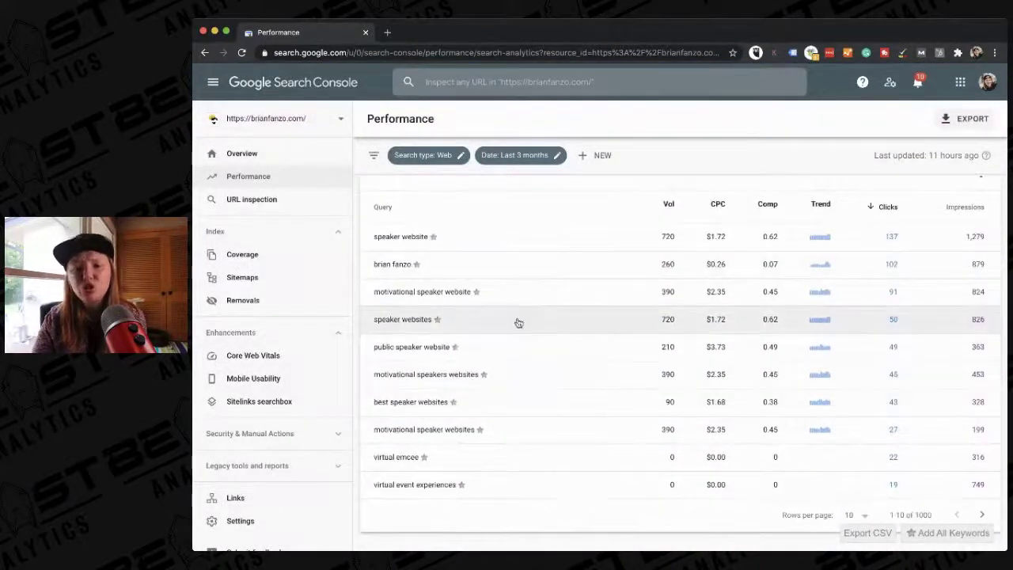
left_click(851, 515)
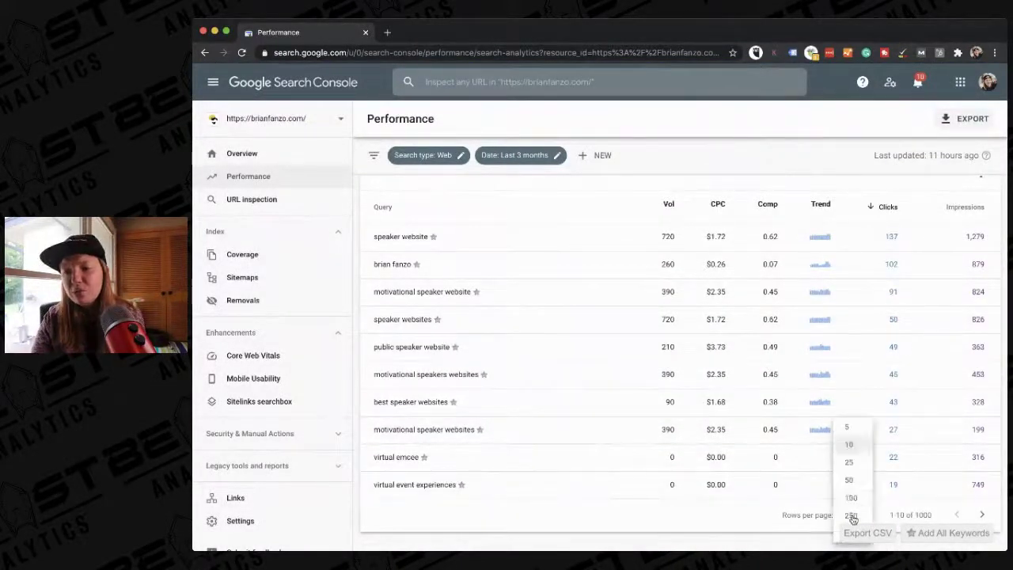
left_click(851, 499)
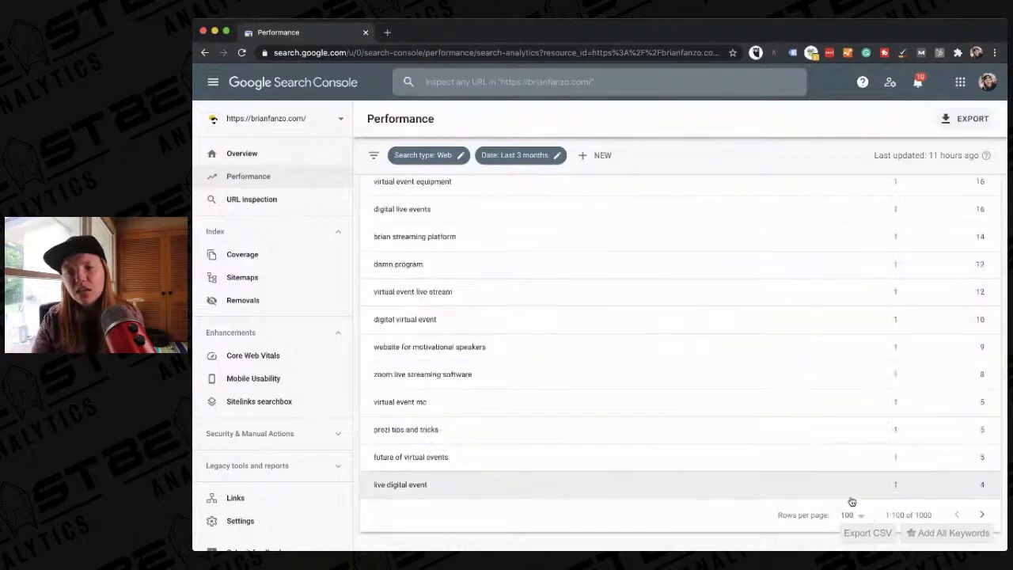
Examine the Performance report's queries with their search volume, CPC, competition, clicks and impressions
scroll(839, 475, "up", 2)
scroll(842, 475, "up", 10)
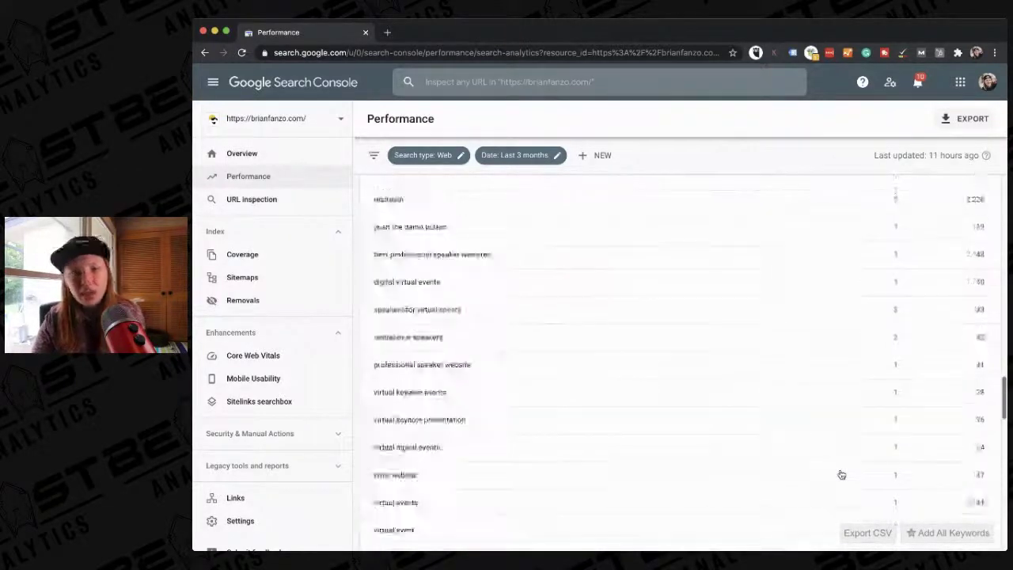
scroll(841, 474, "up", 10)
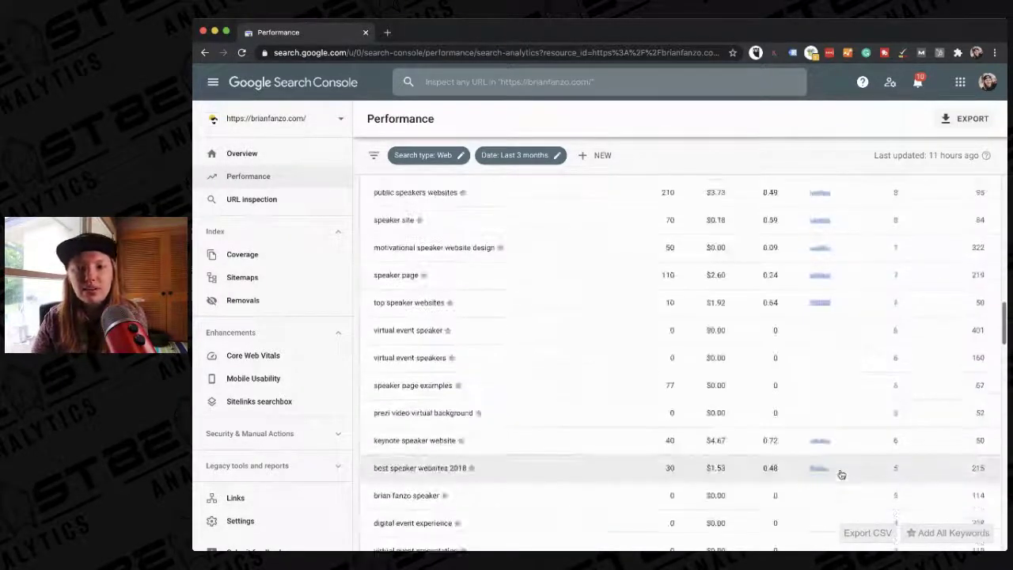
scroll(842, 474, "up", 2)
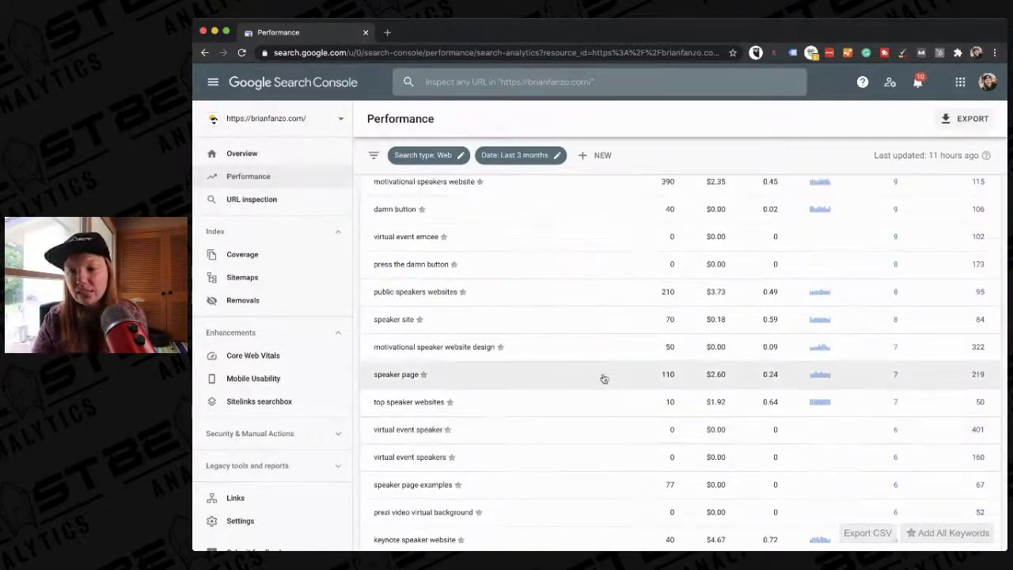
scroll(540, 388, "down", 3)
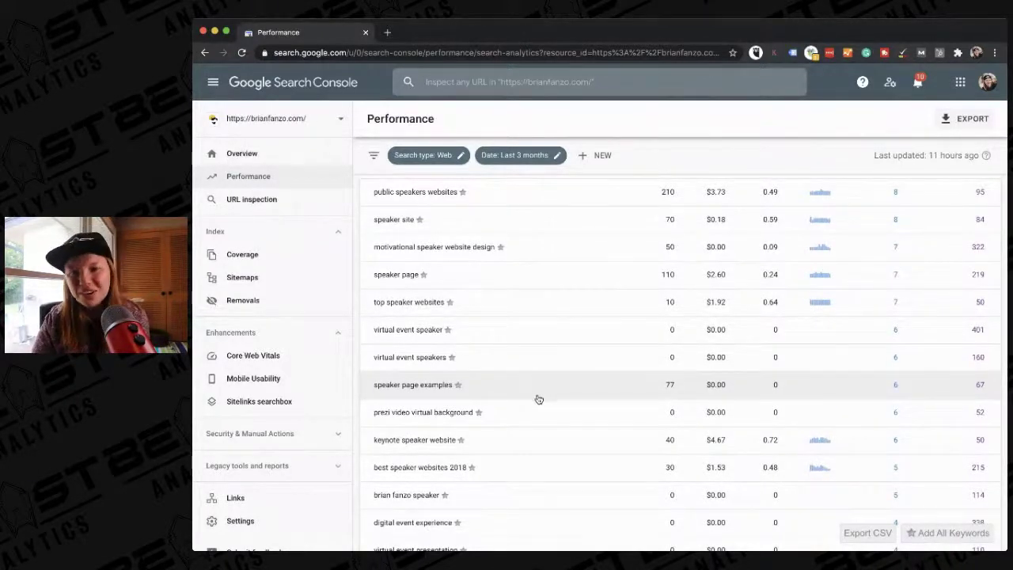
scroll(522, 413, "down", 1)
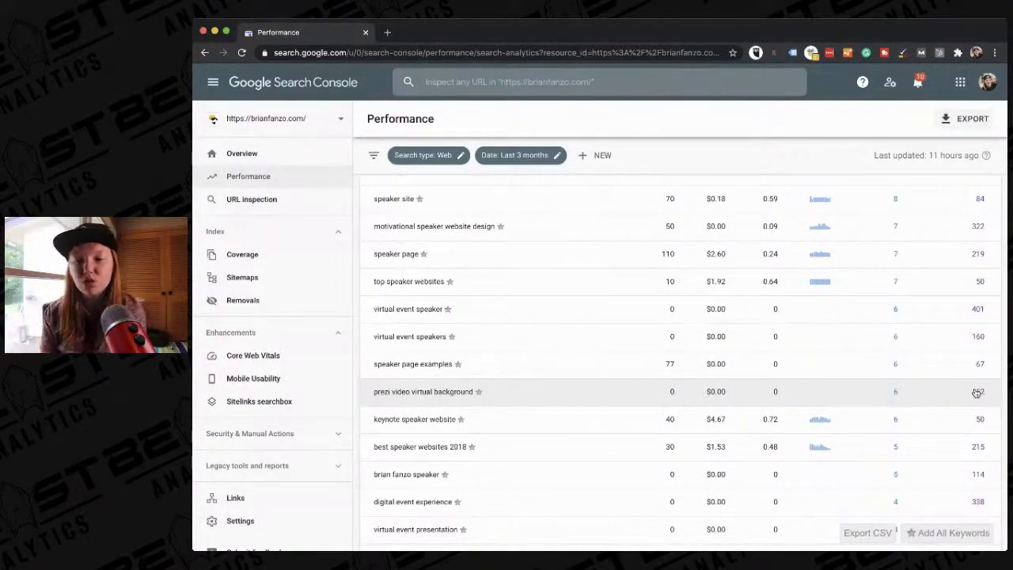
scroll(976, 393, "up", 10)
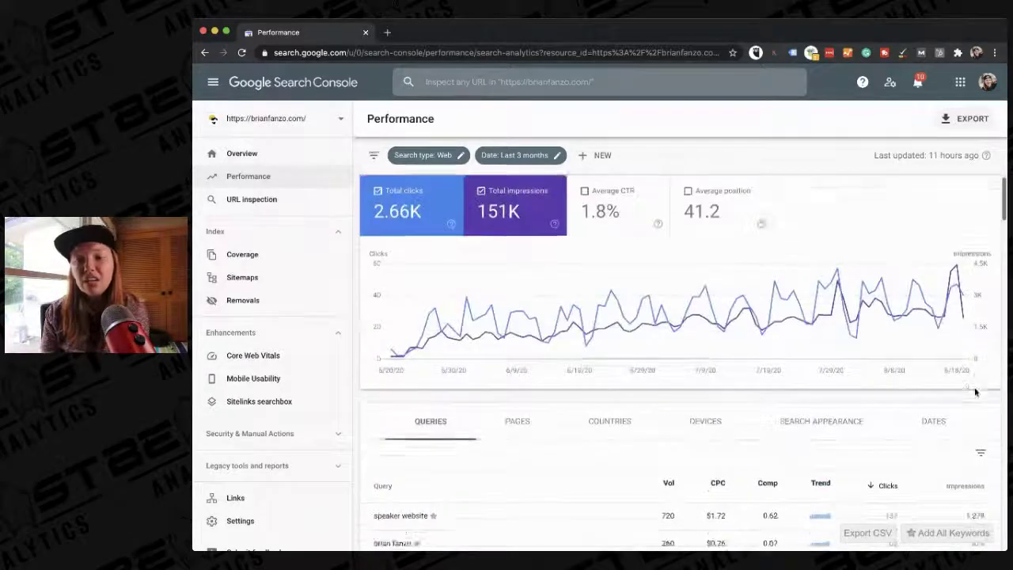
scroll(977, 393, "down", 5)
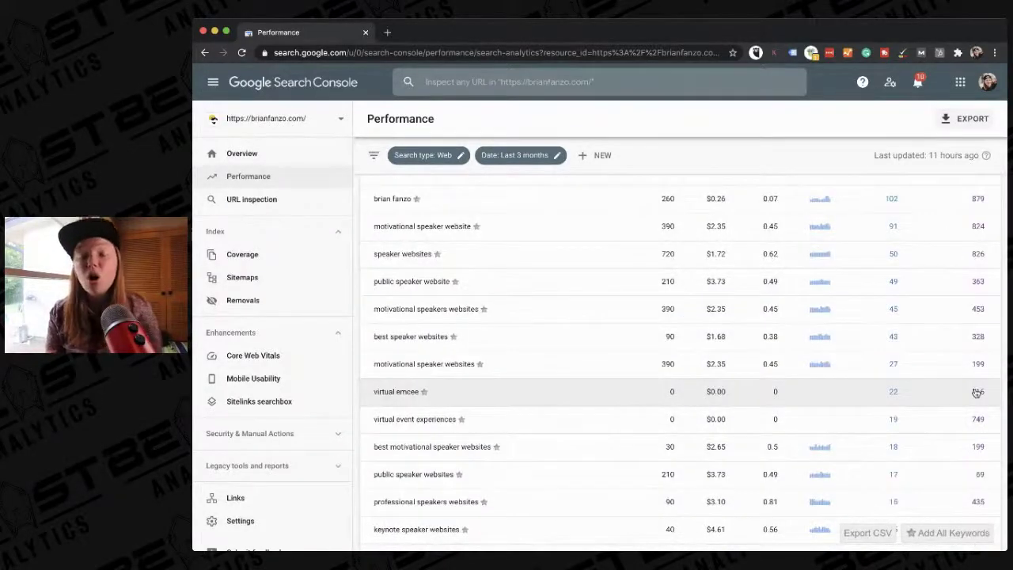
scroll(974, 392, "down", 1)
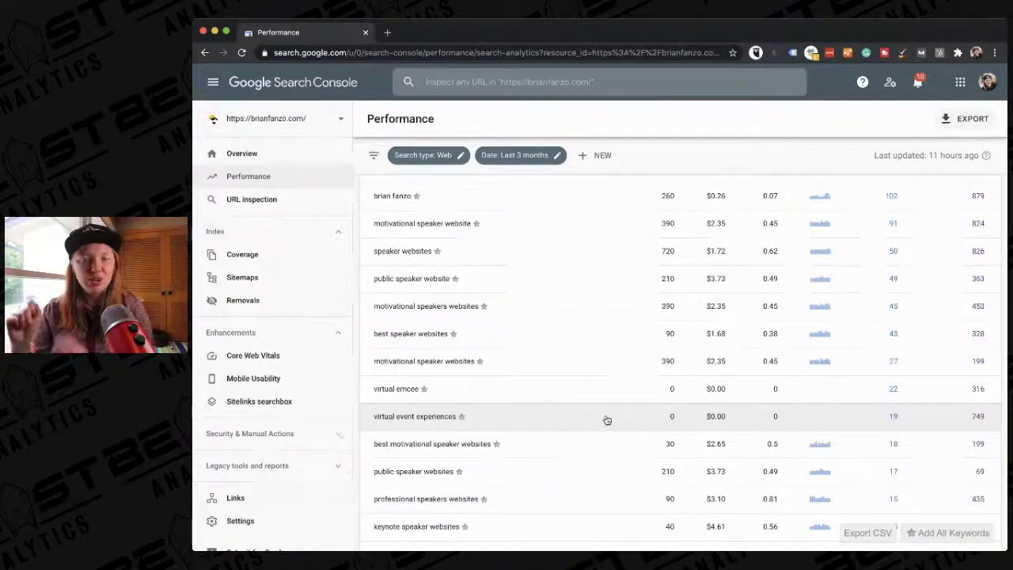
scroll(607, 420, "up", 5)
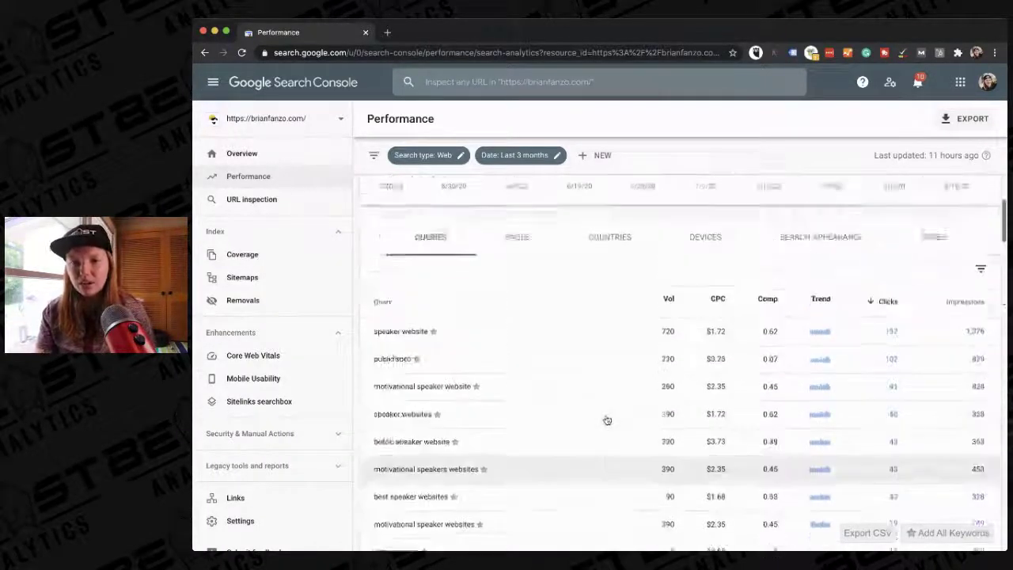